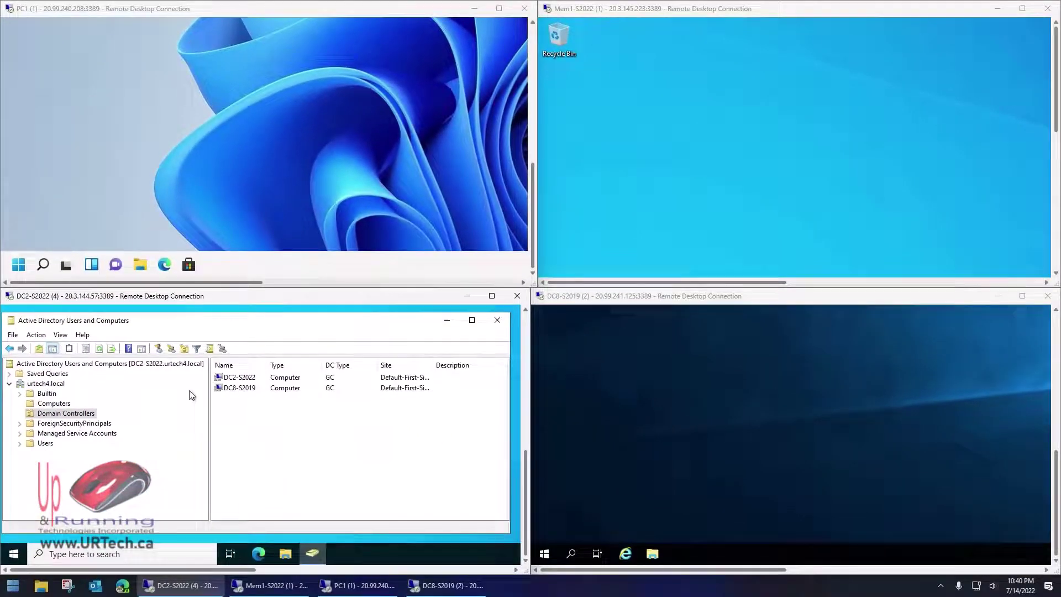
# View the Computers container on DC2 (Mem1-S2022, PC1), then close Active Directory Users and Computers
pyautogui.click(52, 405)
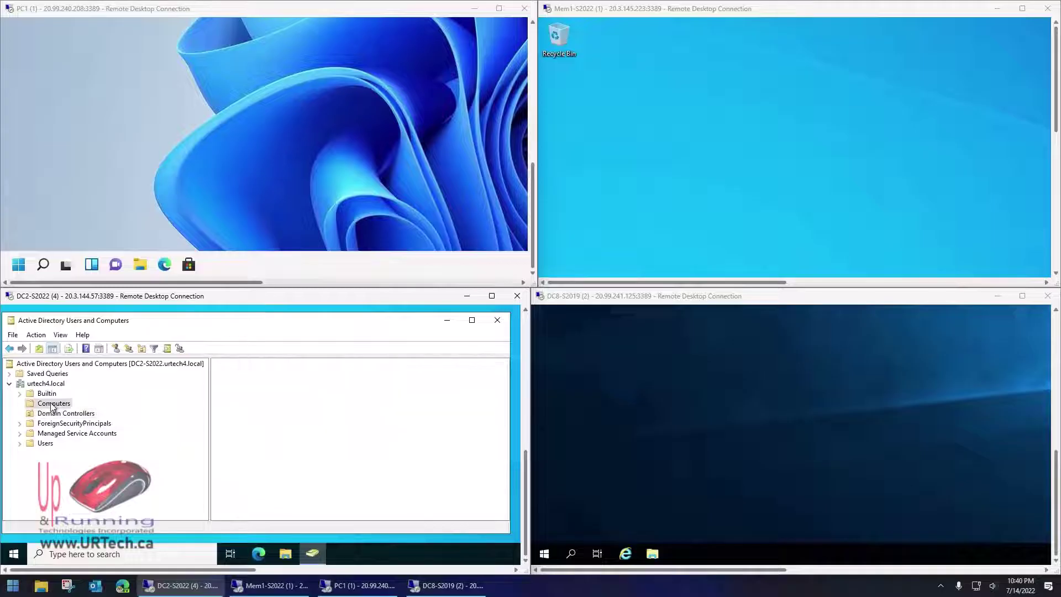
pyautogui.click(237, 388)
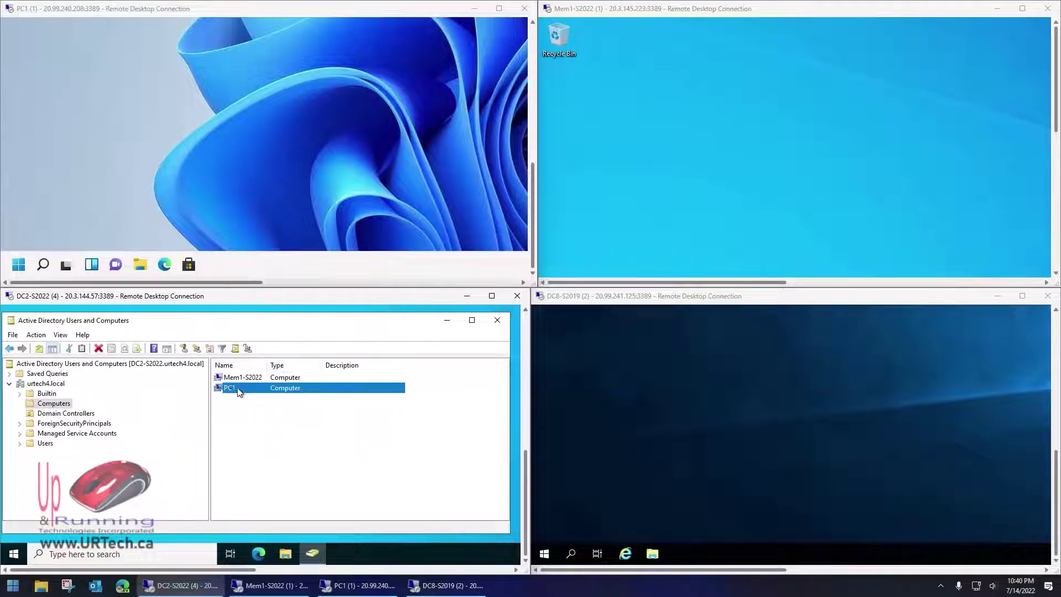
pyautogui.click(497, 321)
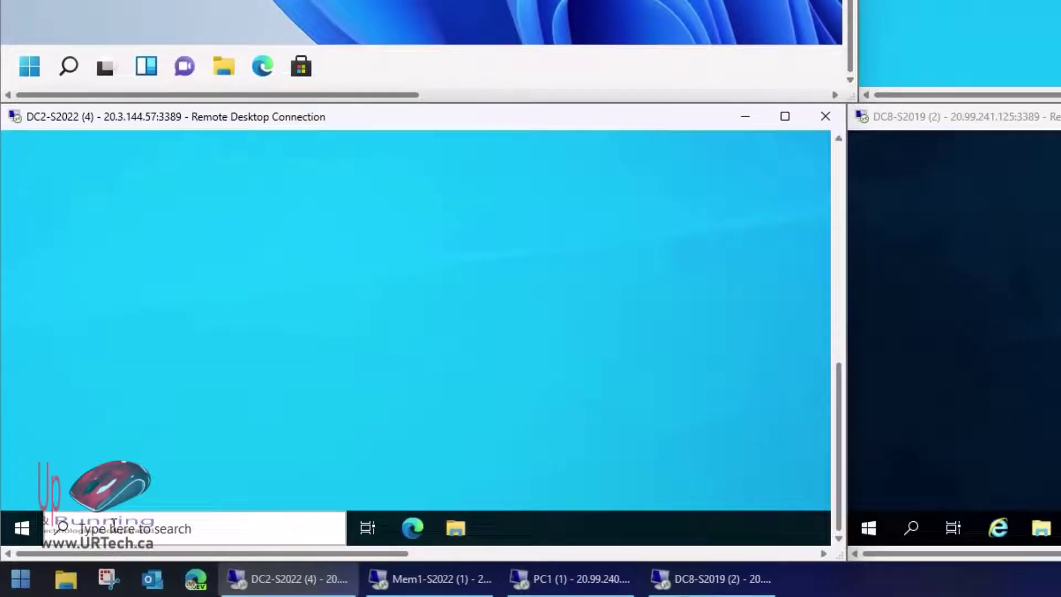
pyautogui.click(10, 528)
pyautogui.write('activ')
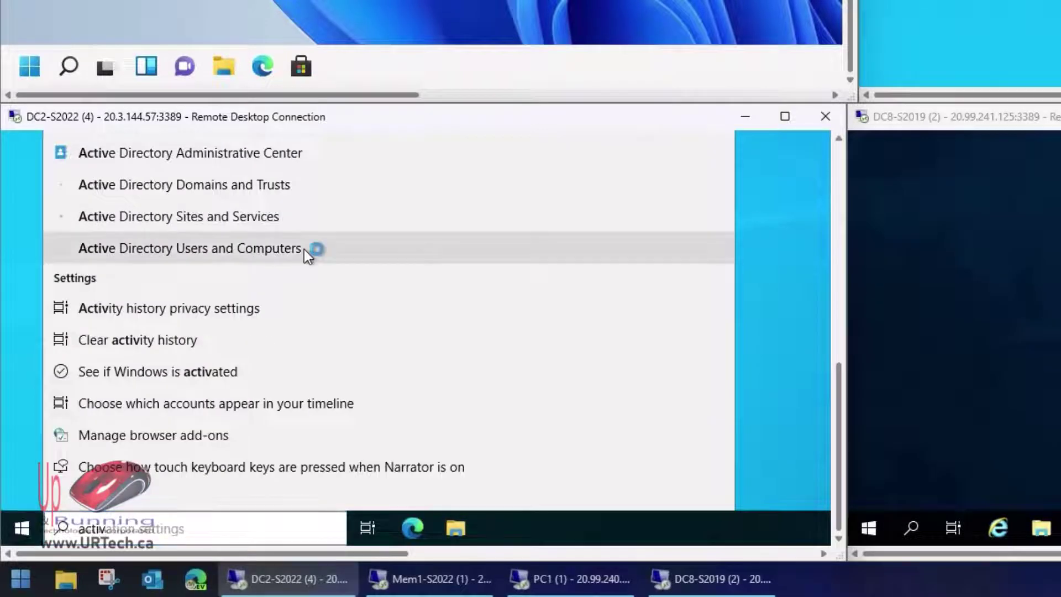
pyautogui.click(303, 248)
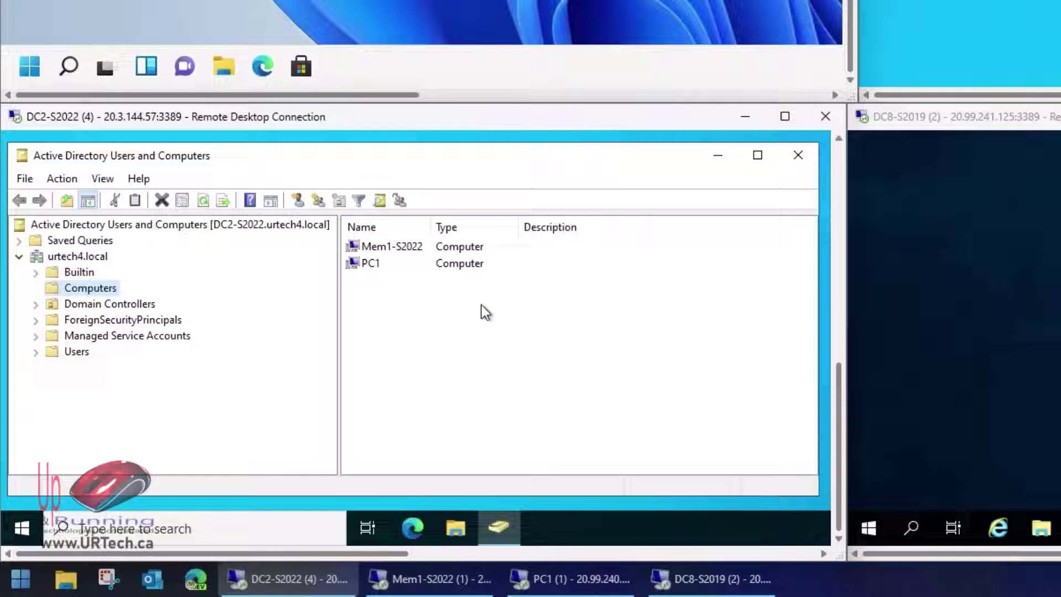
pyautogui.click(24, 180)
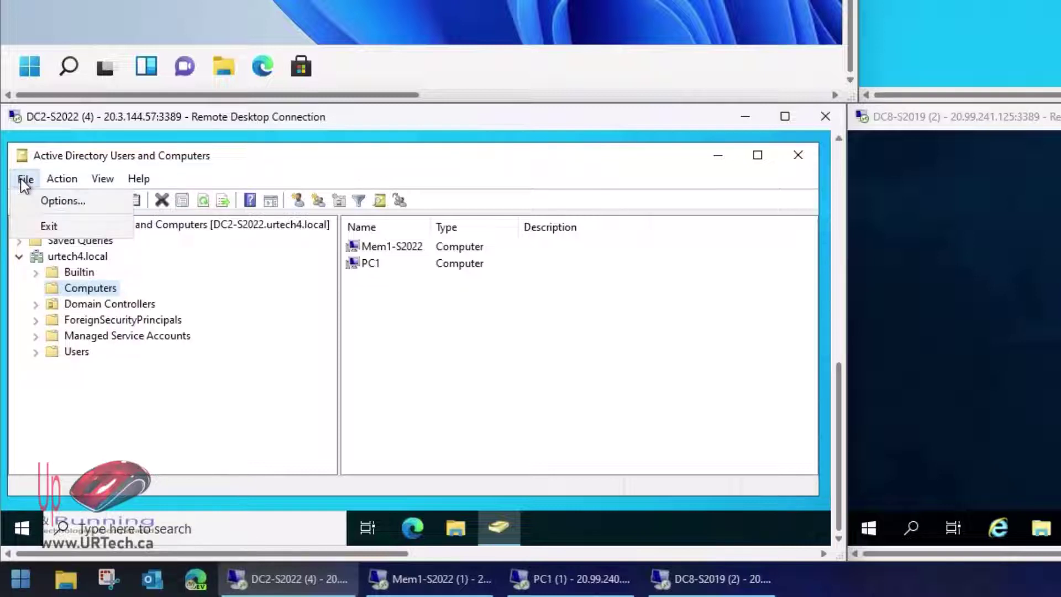
pyautogui.click(232, 292)
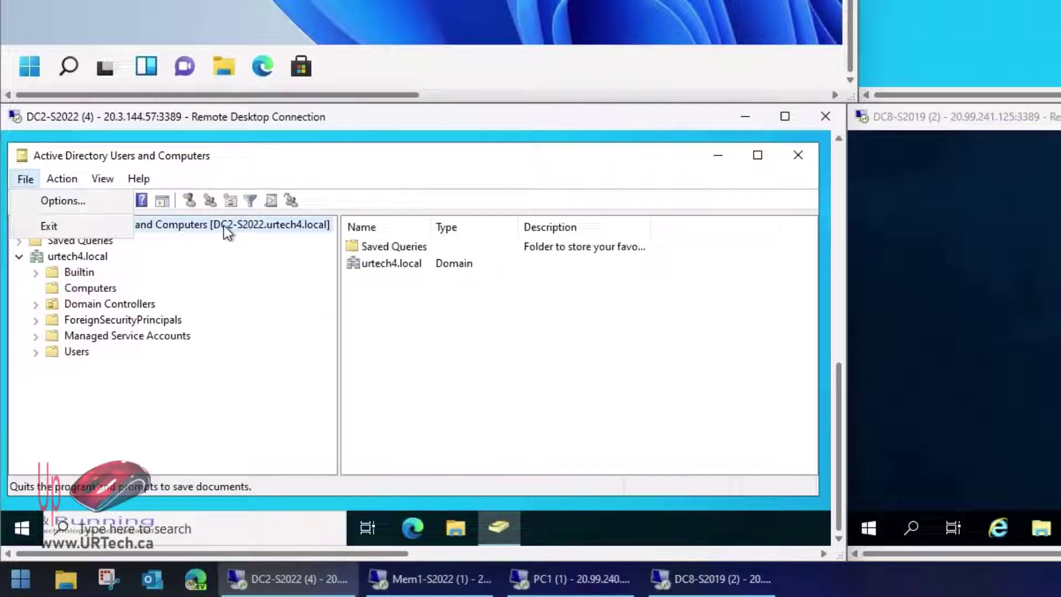
pyautogui.click(224, 226)
pyautogui.rightClick(230, 224)
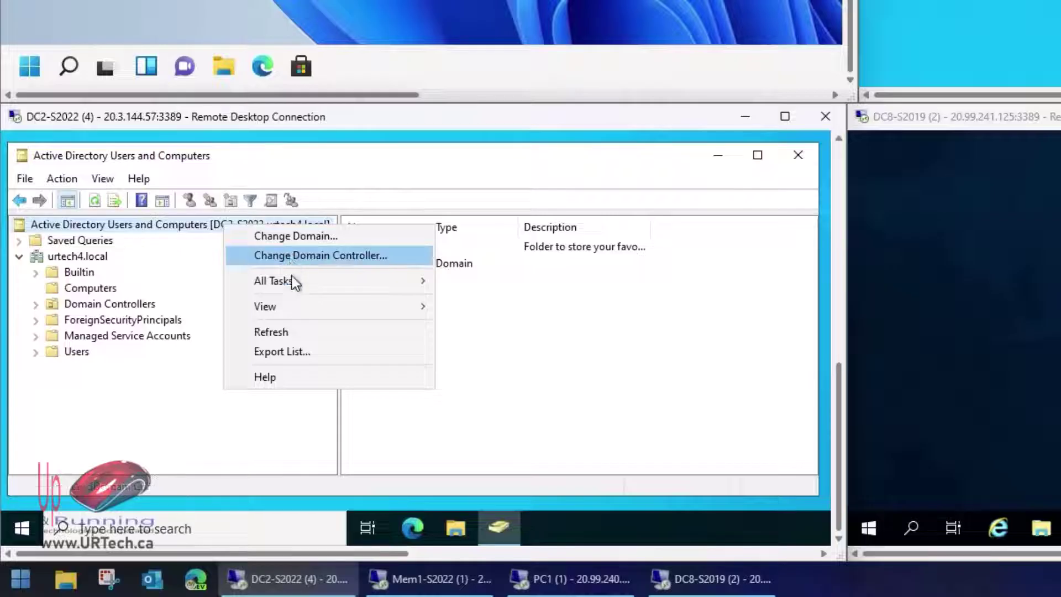
pyautogui.moveTo(282, 281)
pyautogui.click(522, 320)
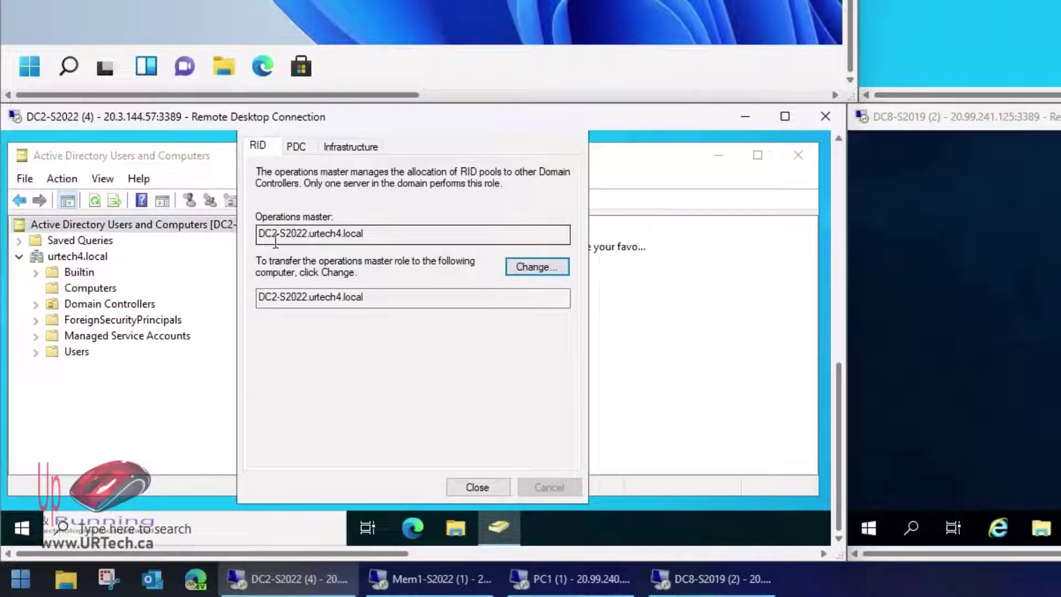
pyautogui.moveTo(273, 235); pyautogui.dragTo(369, 234)
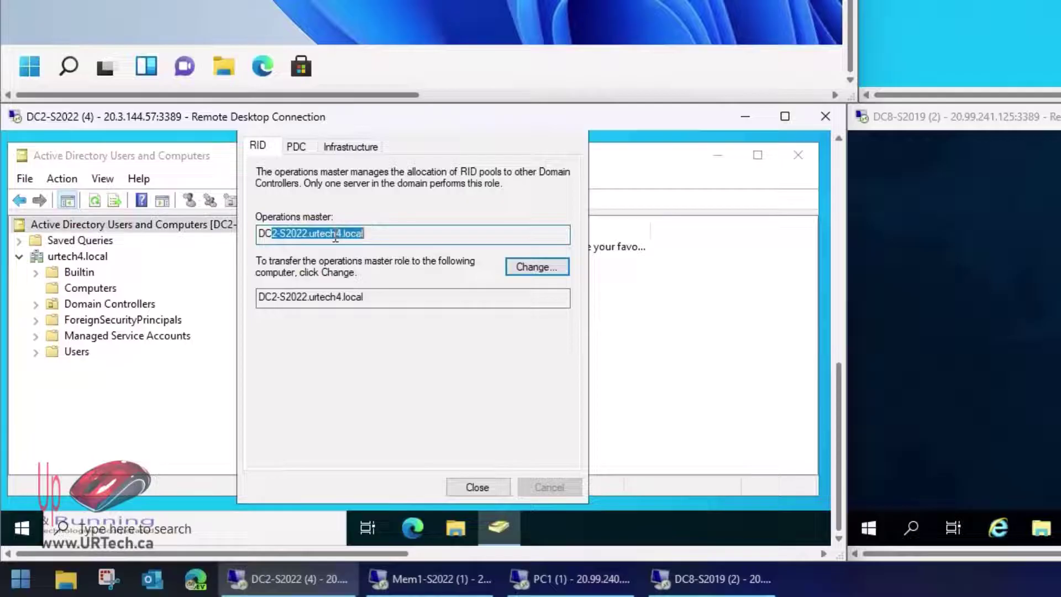
pyautogui.click(295, 149)
pyautogui.click(370, 148)
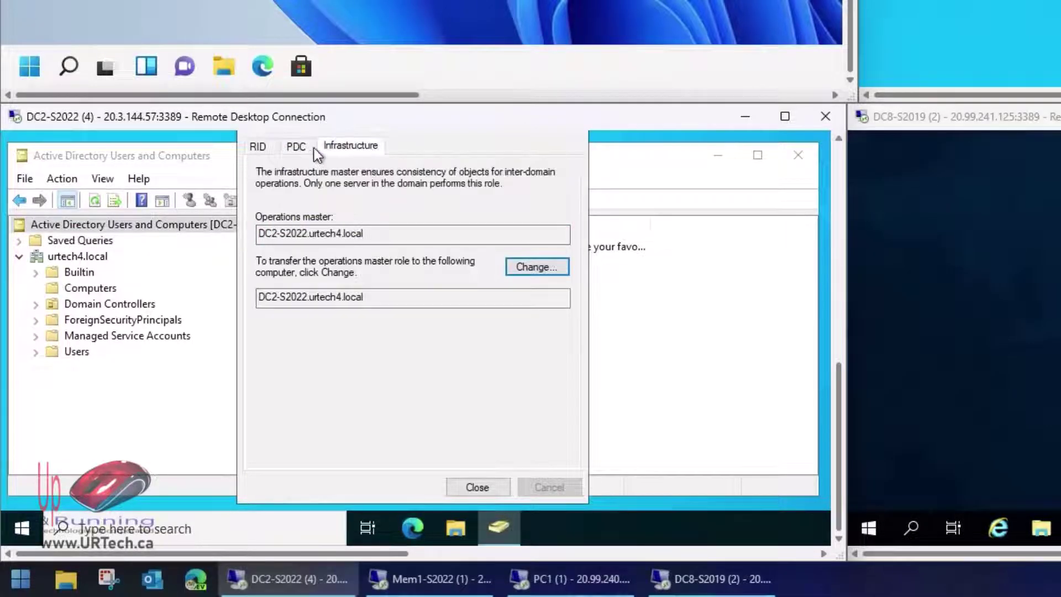
pyautogui.click(296, 147)
pyautogui.click(260, 147)
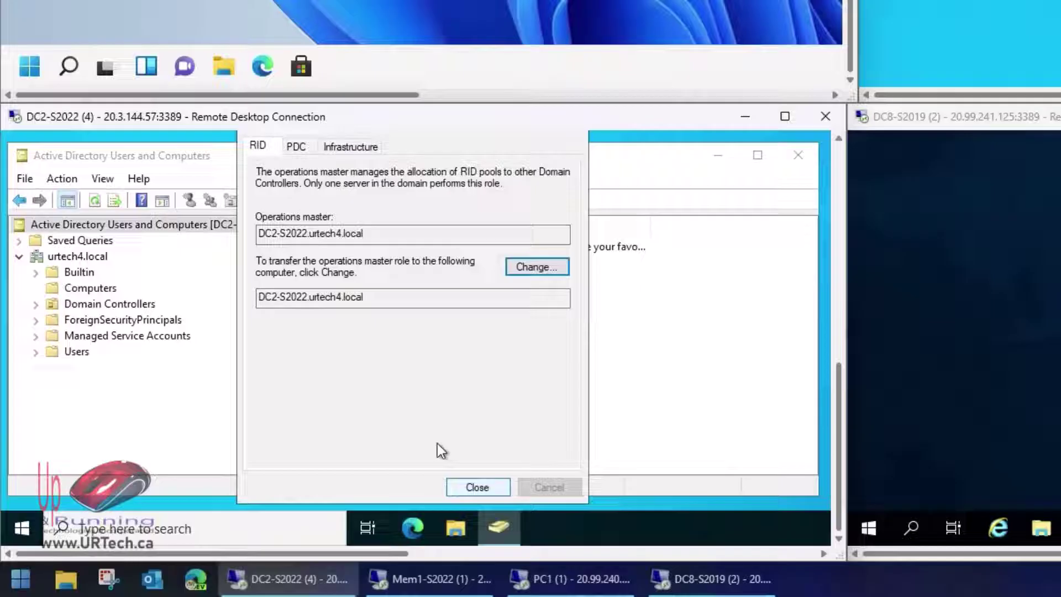
pyautogui.click(798, 155)
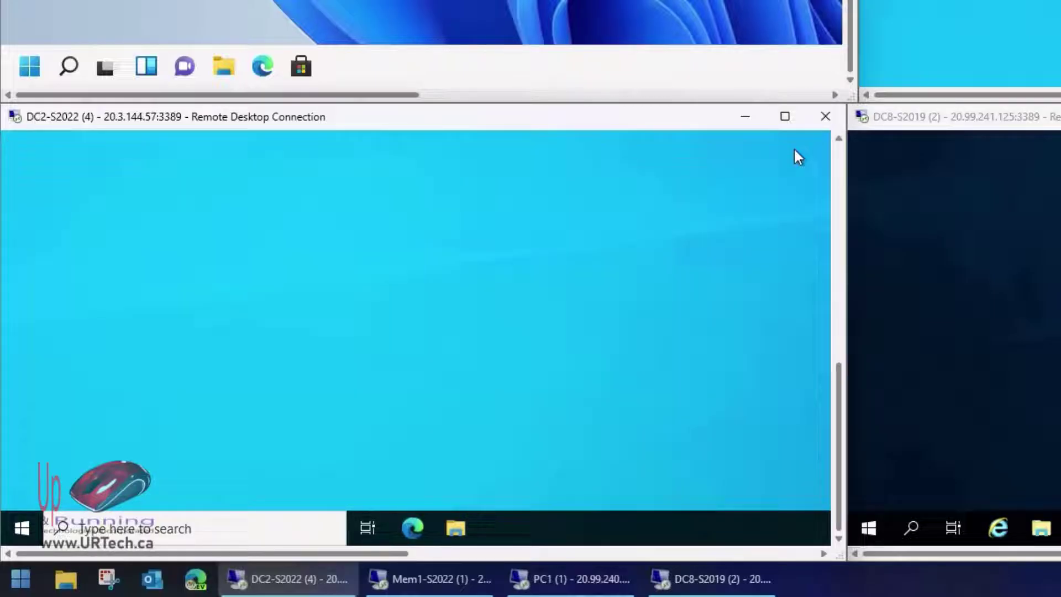
# Maximize the DC8-S2019 remote session and launch Server Manager from Start
pyautogui.click(1006, 163)
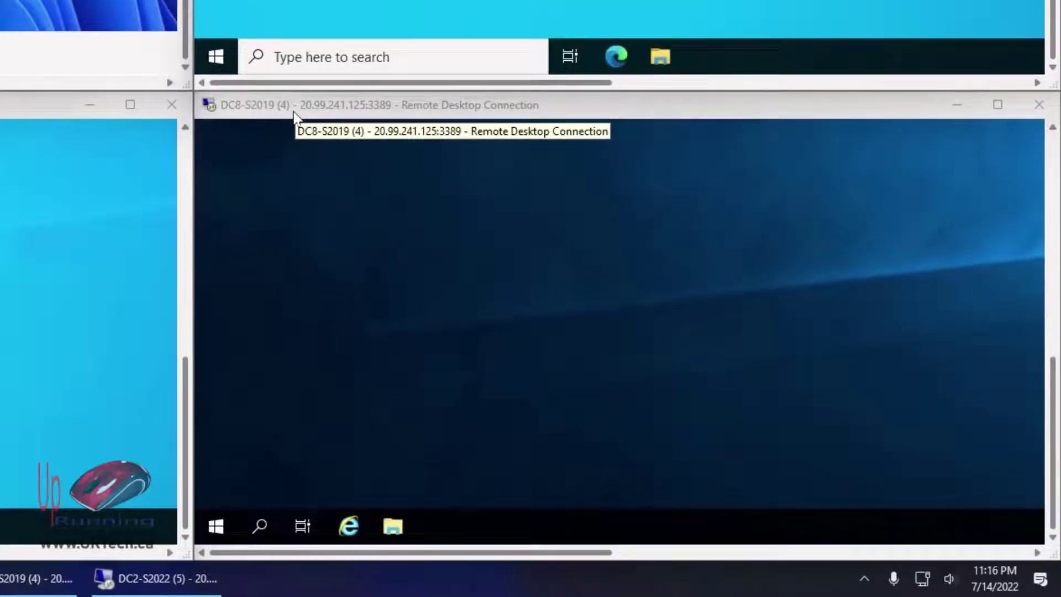
pyautogui.click(354, 111)
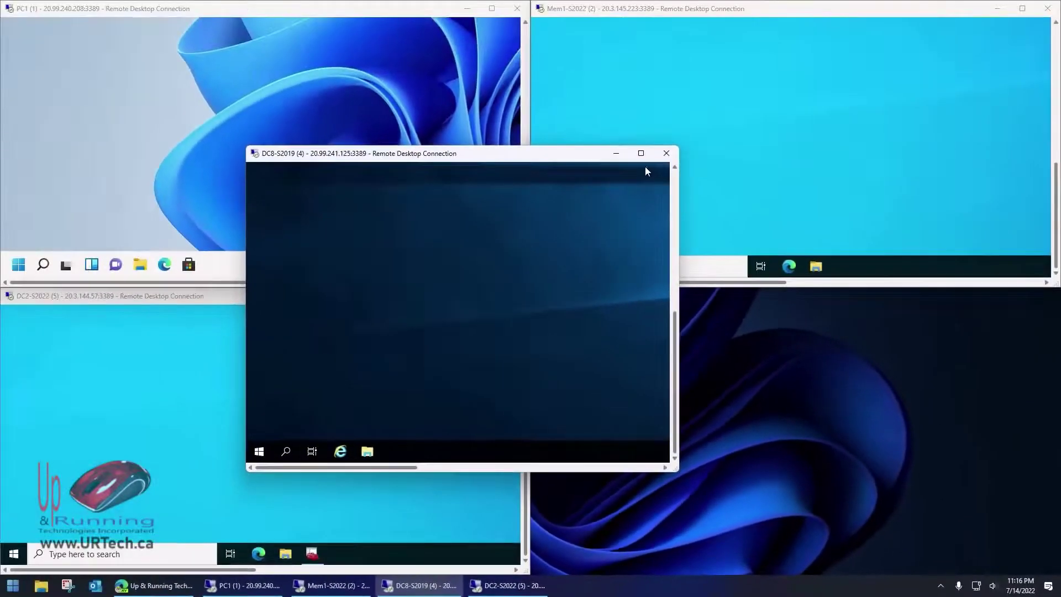
pyautogui.click(998, 105)
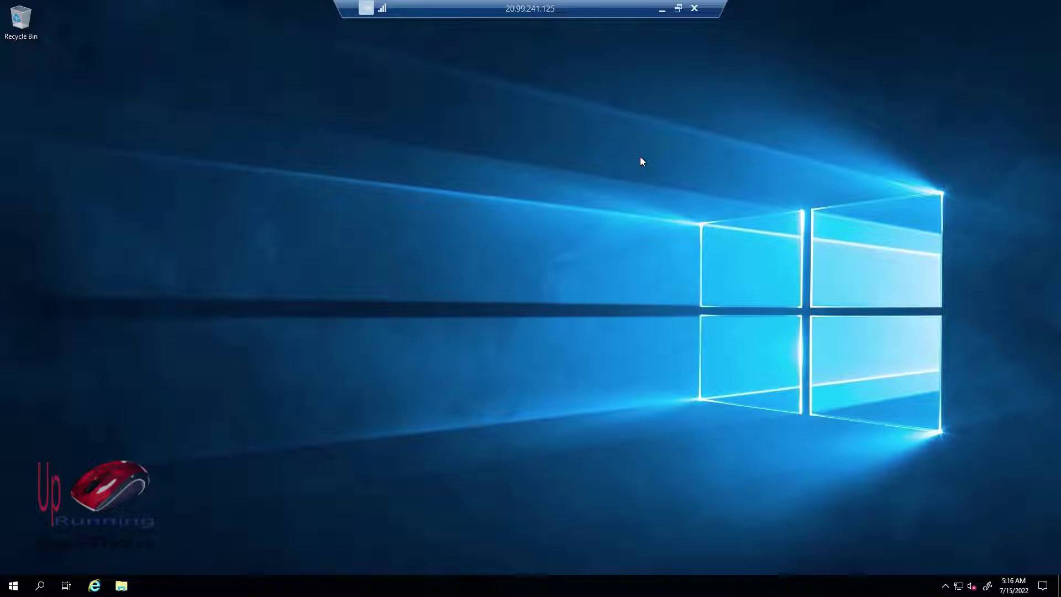
pyautogui.click(14, 586)
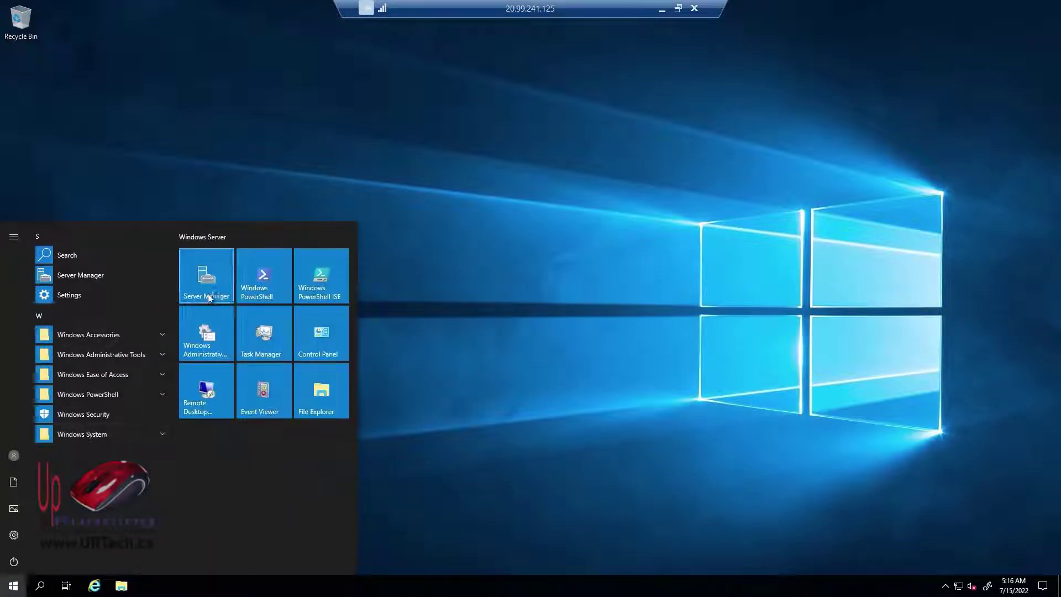
pyautogui.click(208, 296)
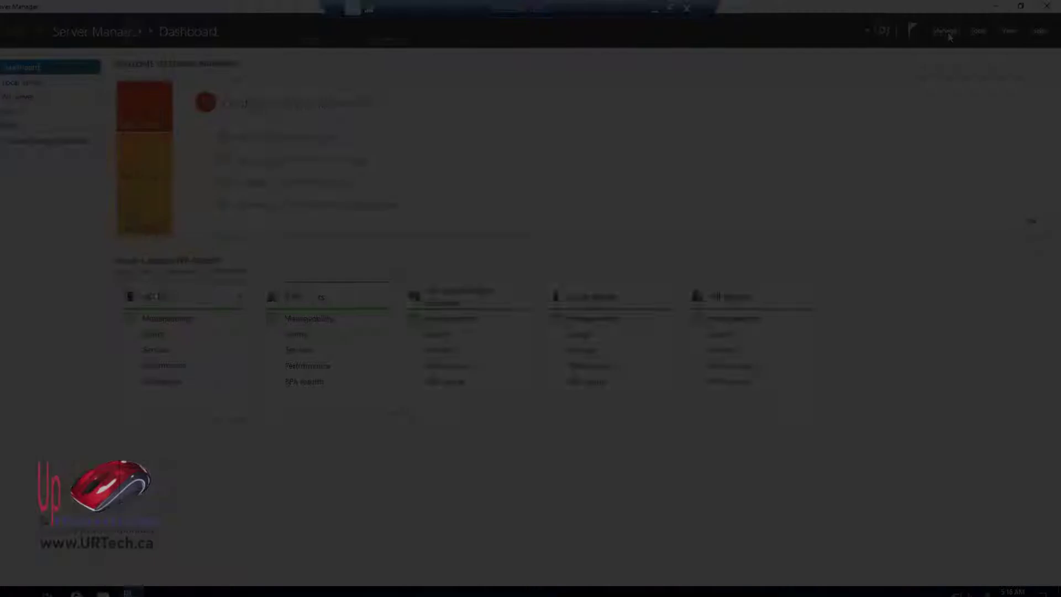
# Start the Add Roles and Features wizard with a role-based installation
pyautogui.click(946, 30)
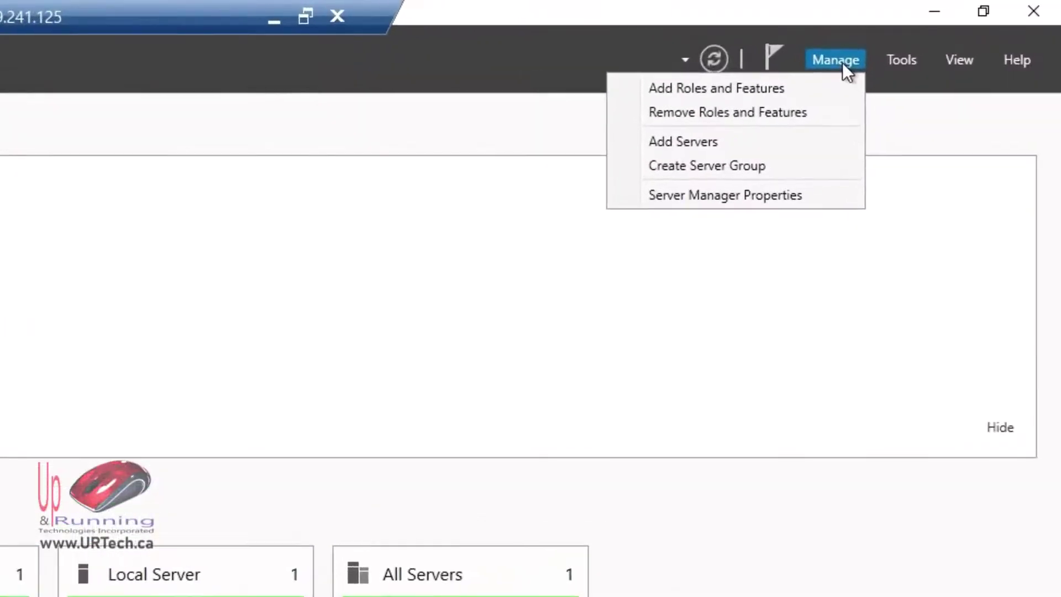
pyautogui.click(754, 88)
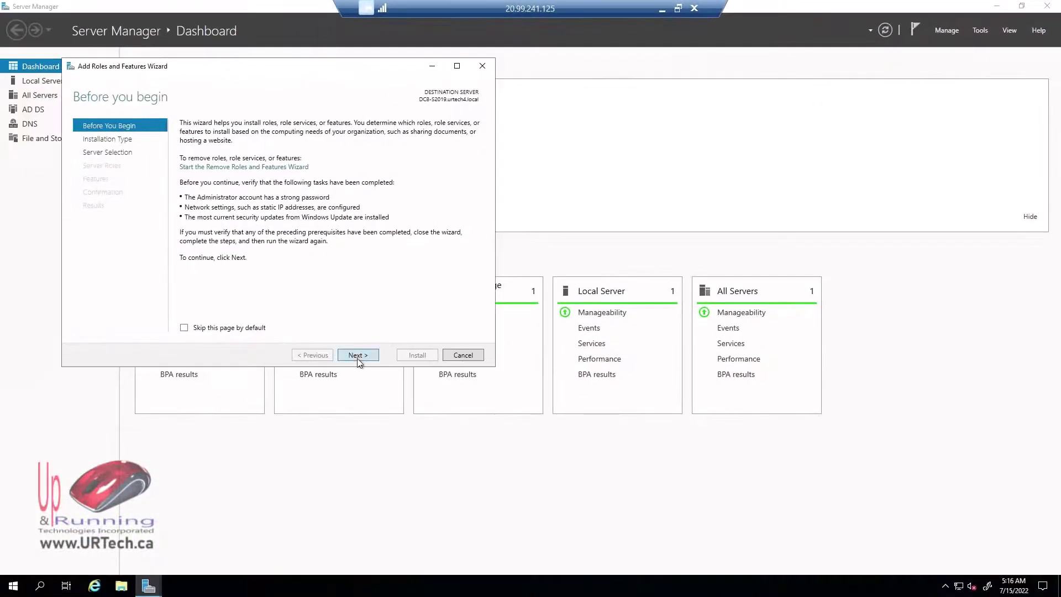
pyautogui.click(361, 355)
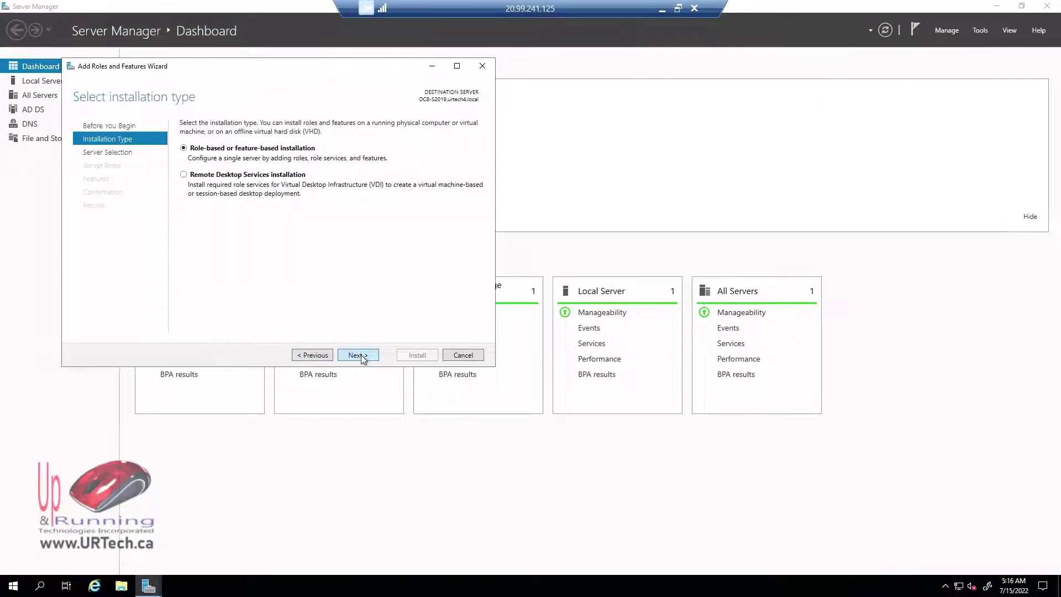
pyautogui.click(360, 355)
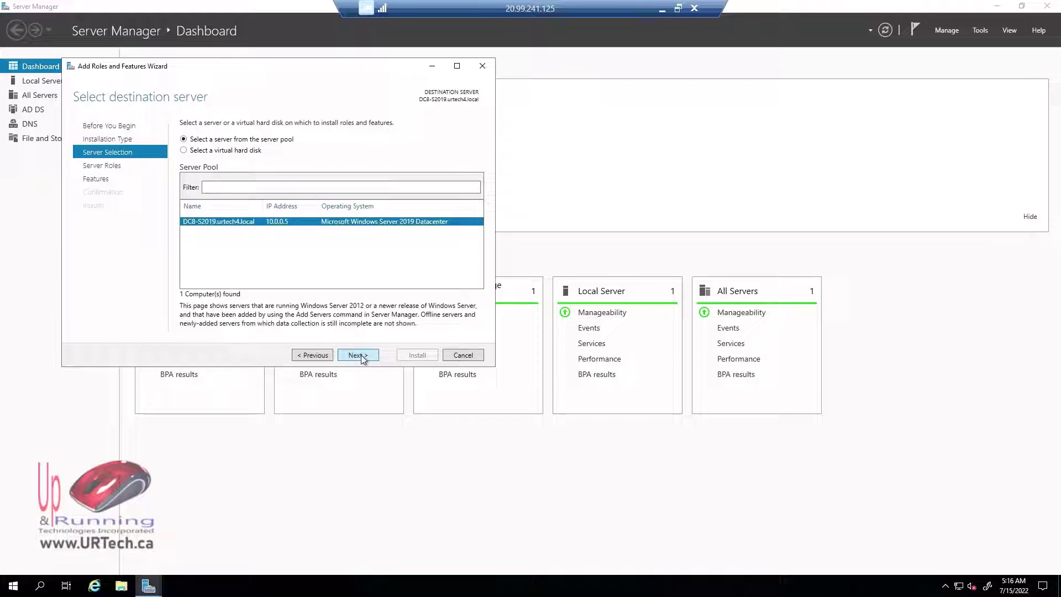
# Add Active Directory Certificate Services and its management tools on DC8-S2019, skipping extra features
pyautogui.click(360, 355)
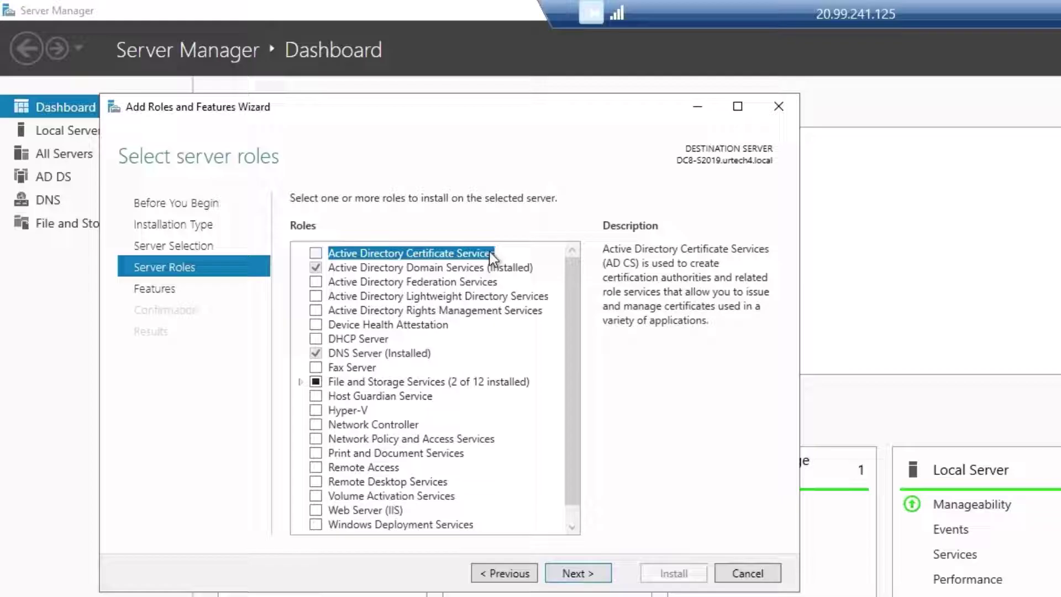
pyautogui.click(315, 254)
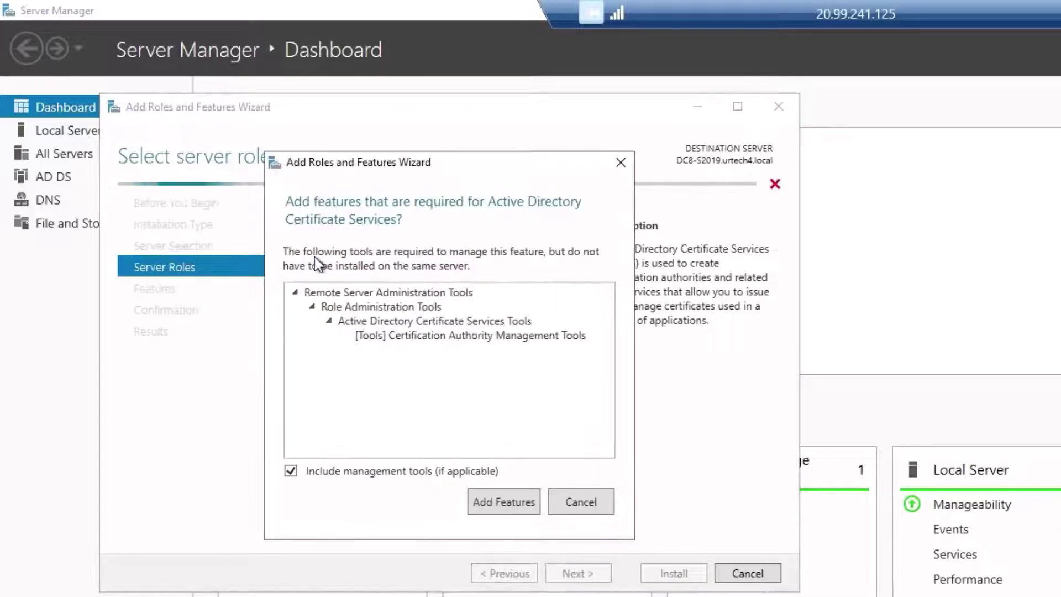
pyautogui.click(497, 503)
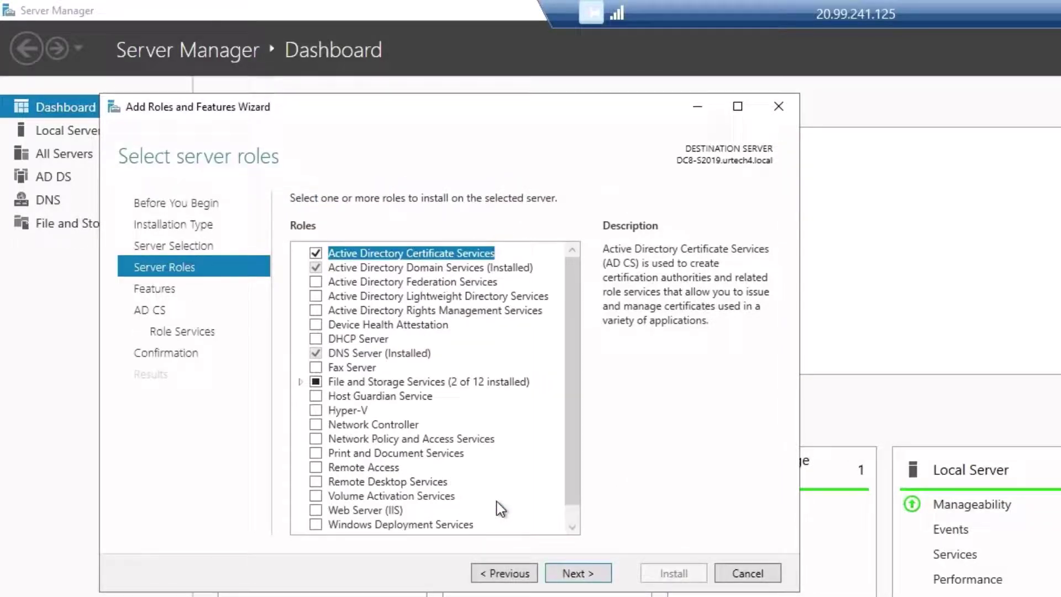
pyautogui.click(585, 579)
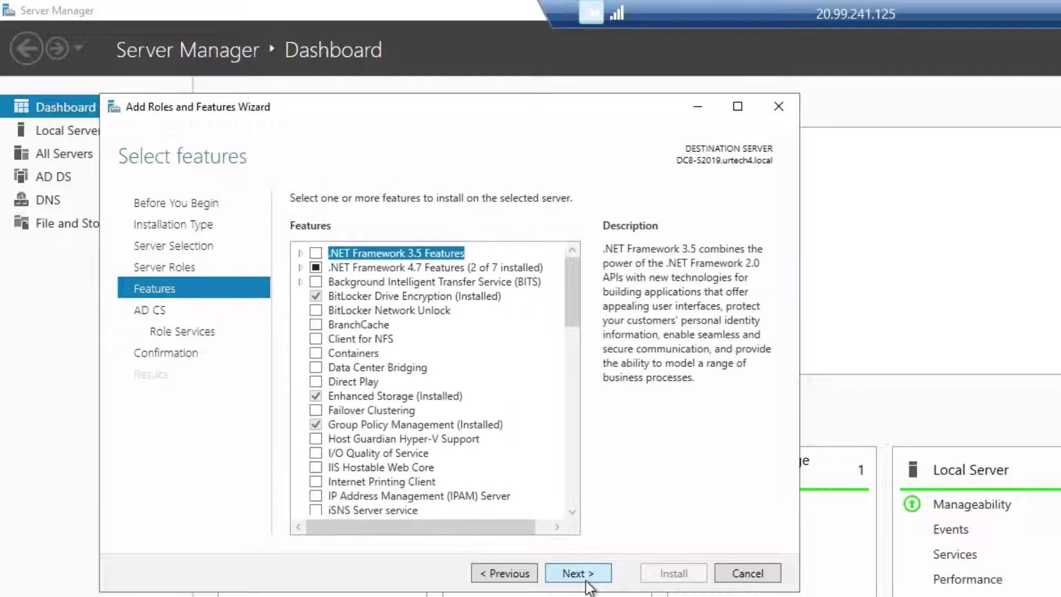
pyautogui.click(579, 573)
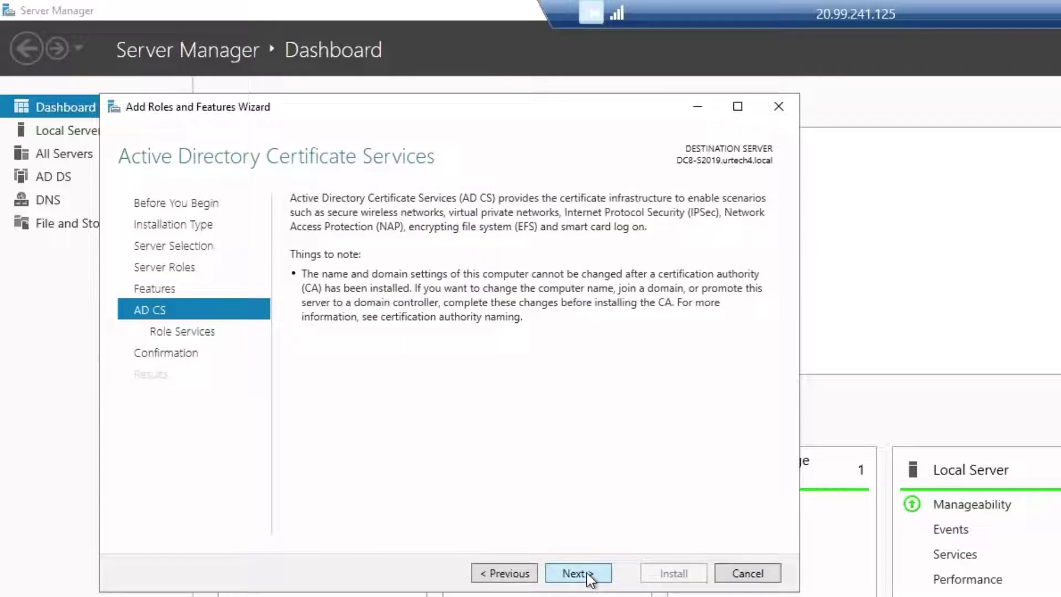
pyautogui.click(578, 573)
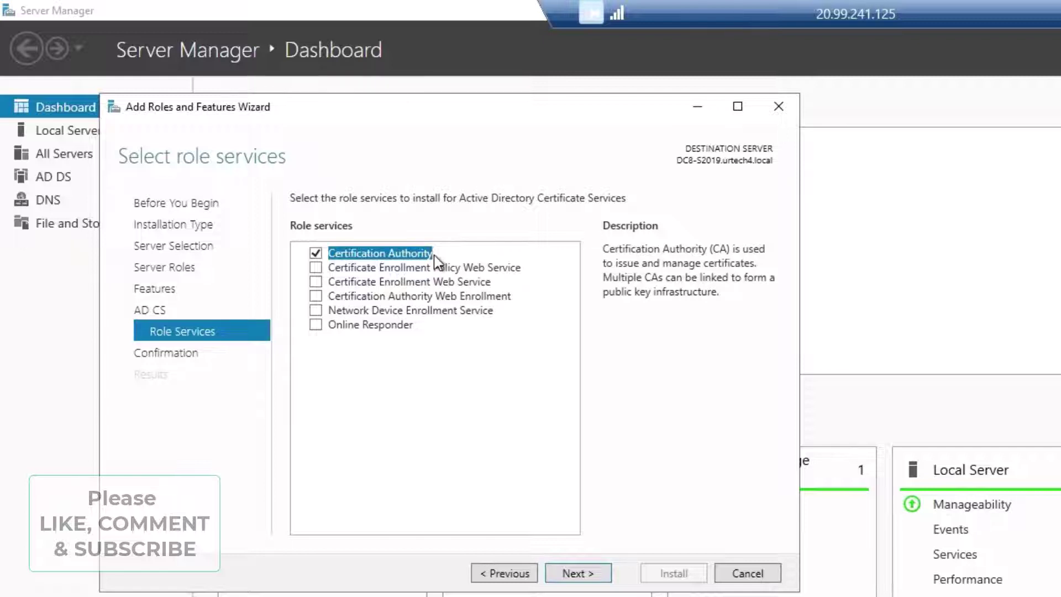
# Review the other AD CS role service descriptions, leaving only Certification Authority selected
pyautogui.click(428, 313)
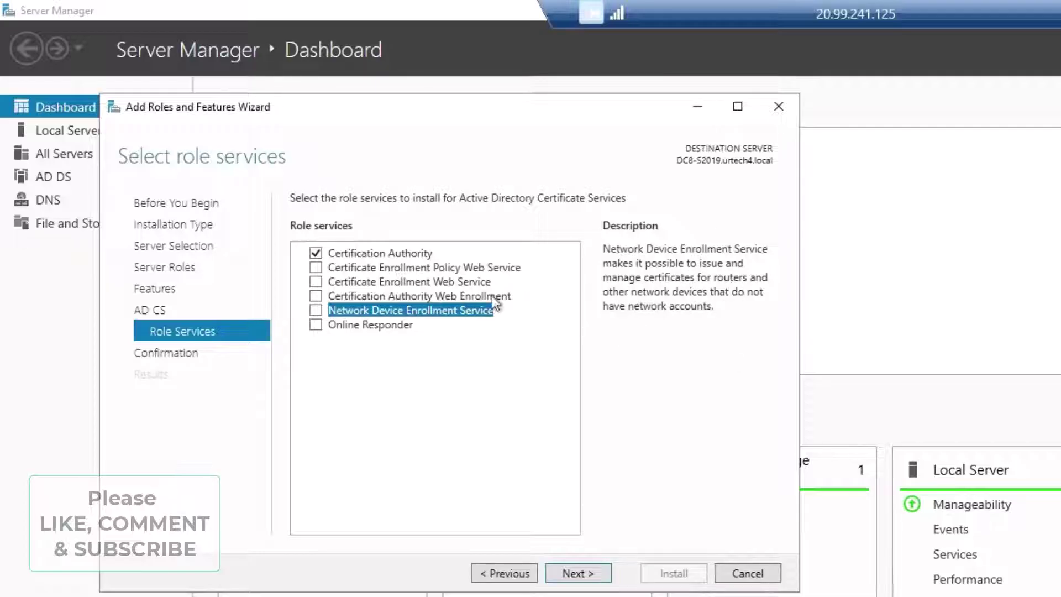
pyautogui.click(413, 296)
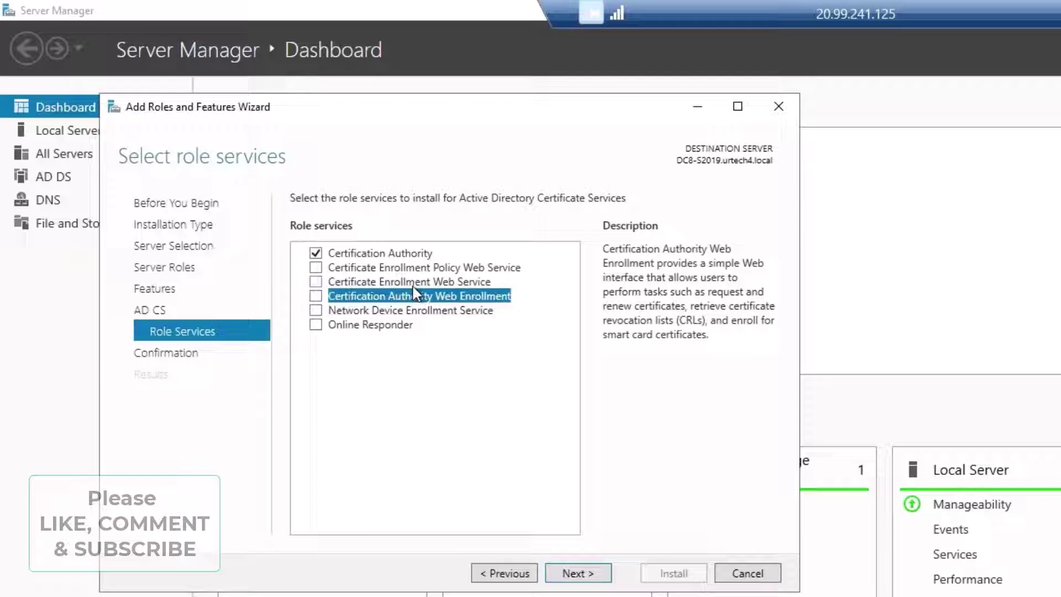
pyautogui.click(414, 281)
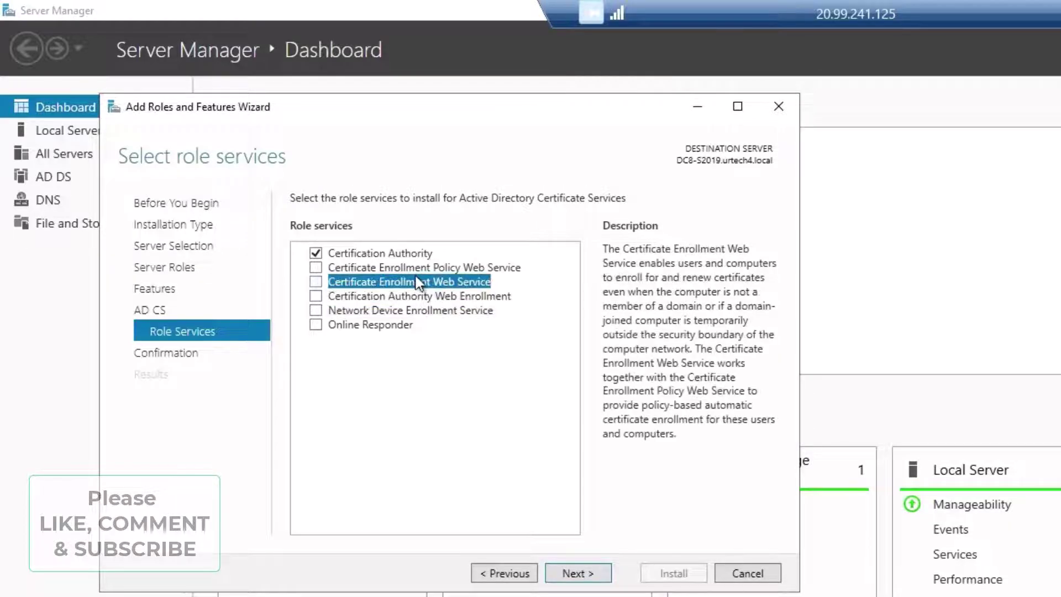
pyautogui.click(415, 268)
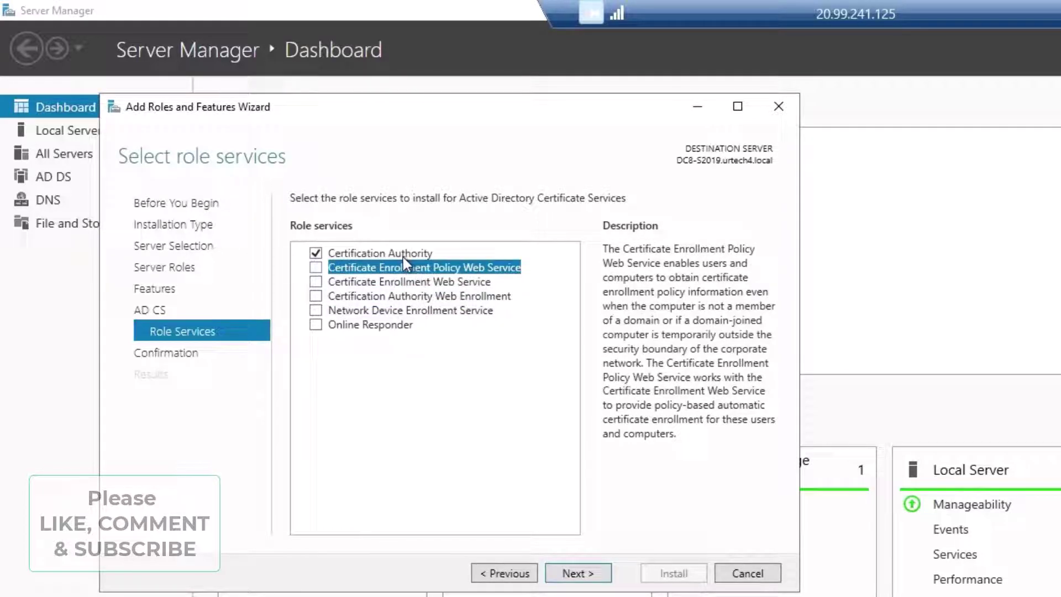
pyautogui.click(401, 255)
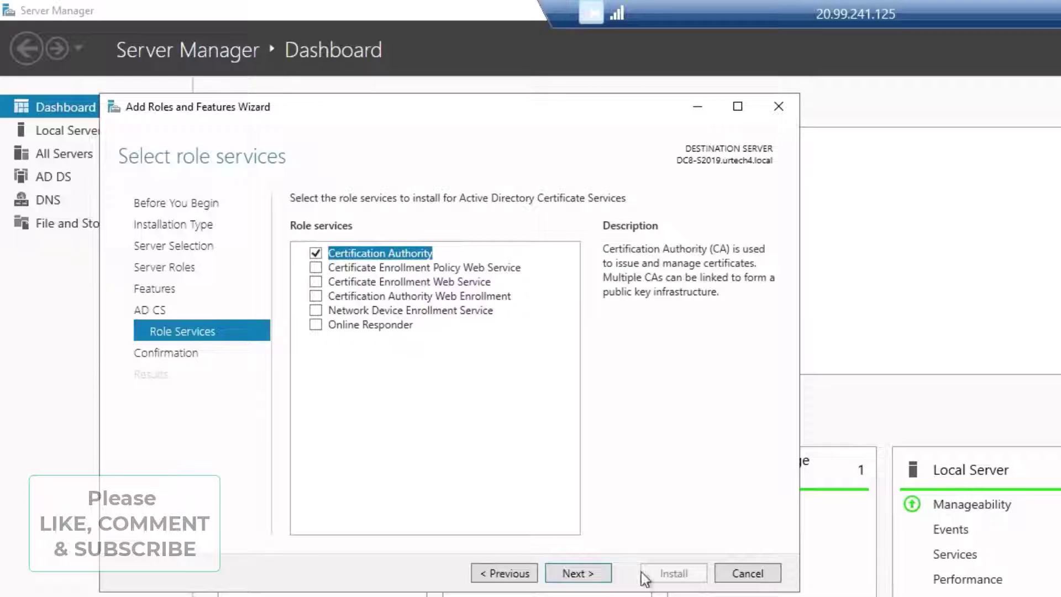
# Install the Certification Authority role service and check the post-deployment configuration notification
pyautogui.click(595, 580)
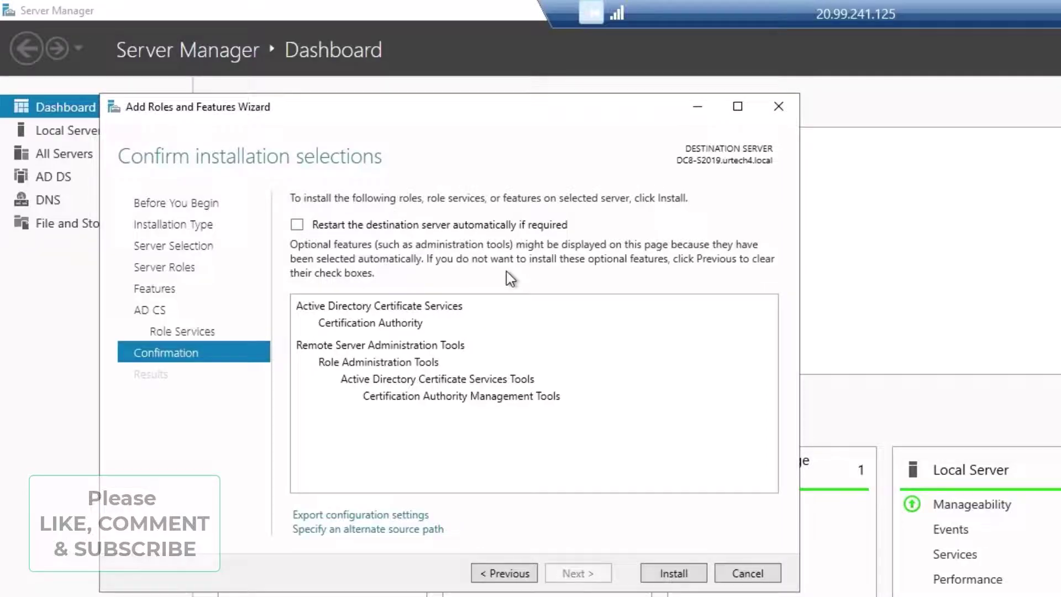
pyautogui.click(673, 573)
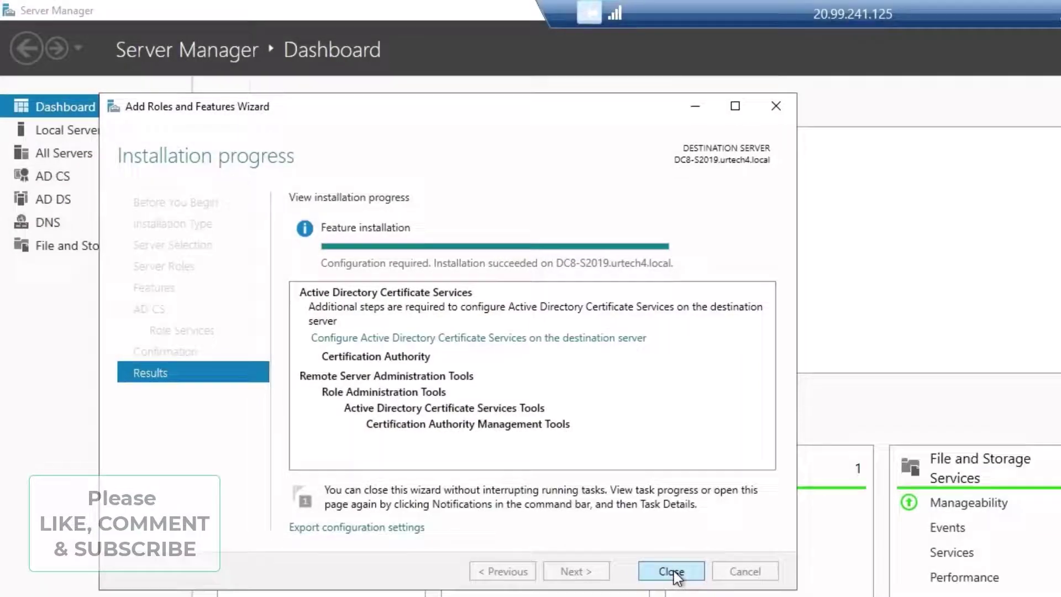
pyautogui.click(673, 573)
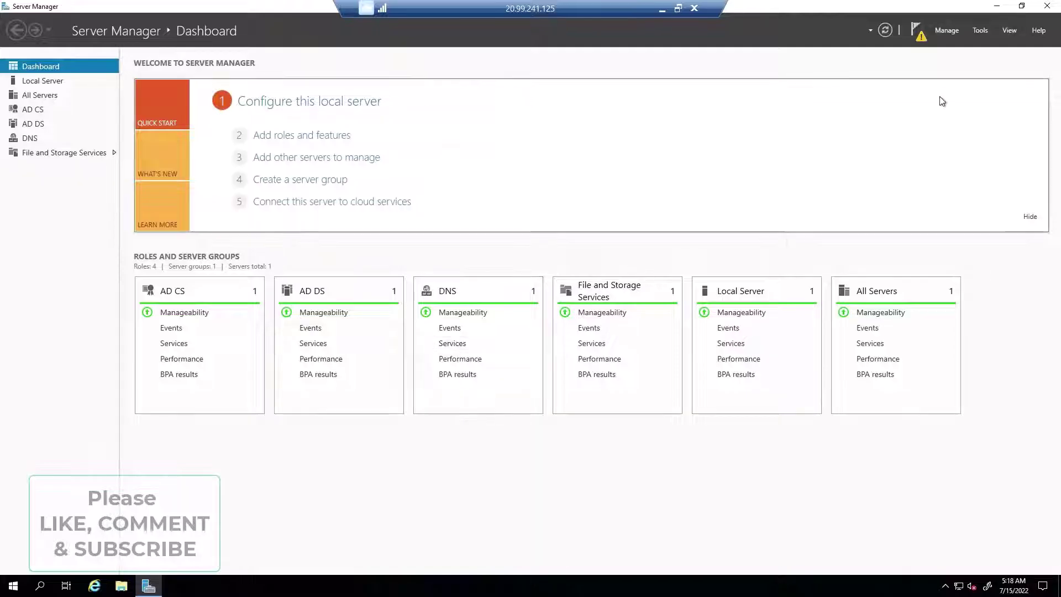
pyautogui.click(917, 33)
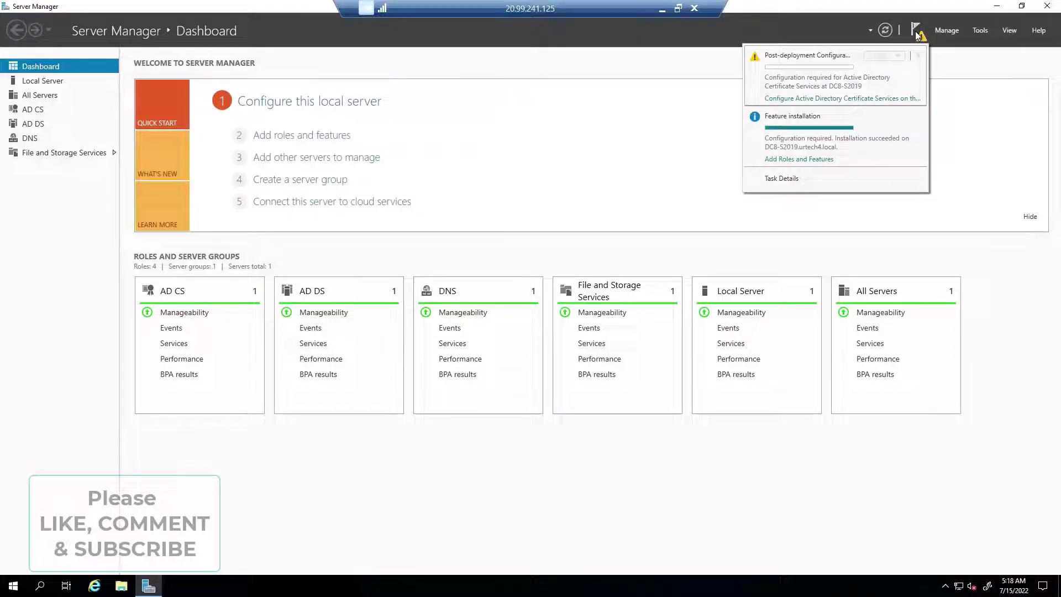
# Start AD CS configuration with current credentials and select the Certification Authority role service
pyautogui.click(865, 99)
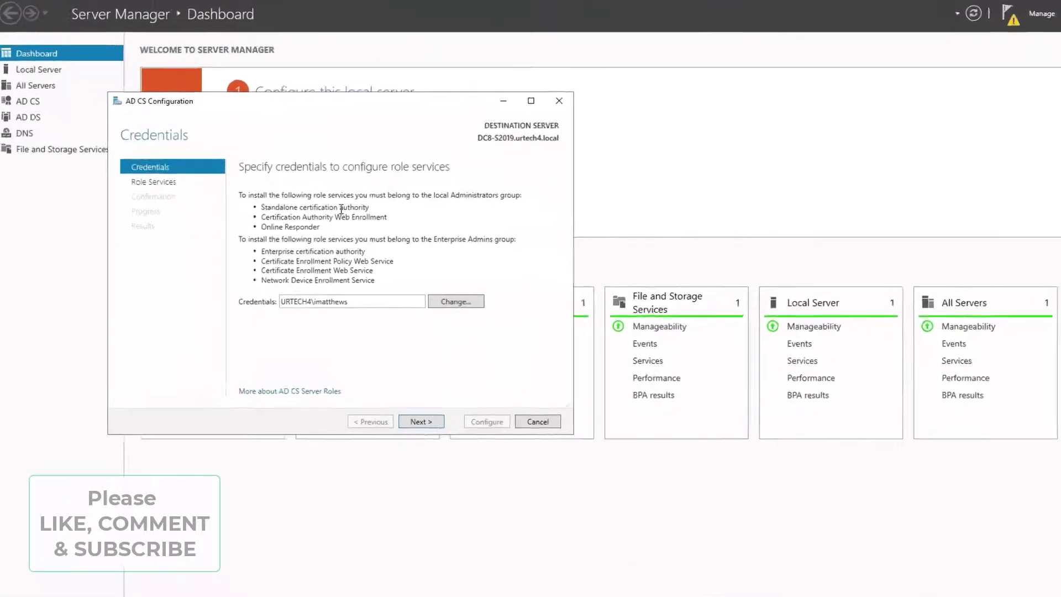
pyautogui.click(629, 562)
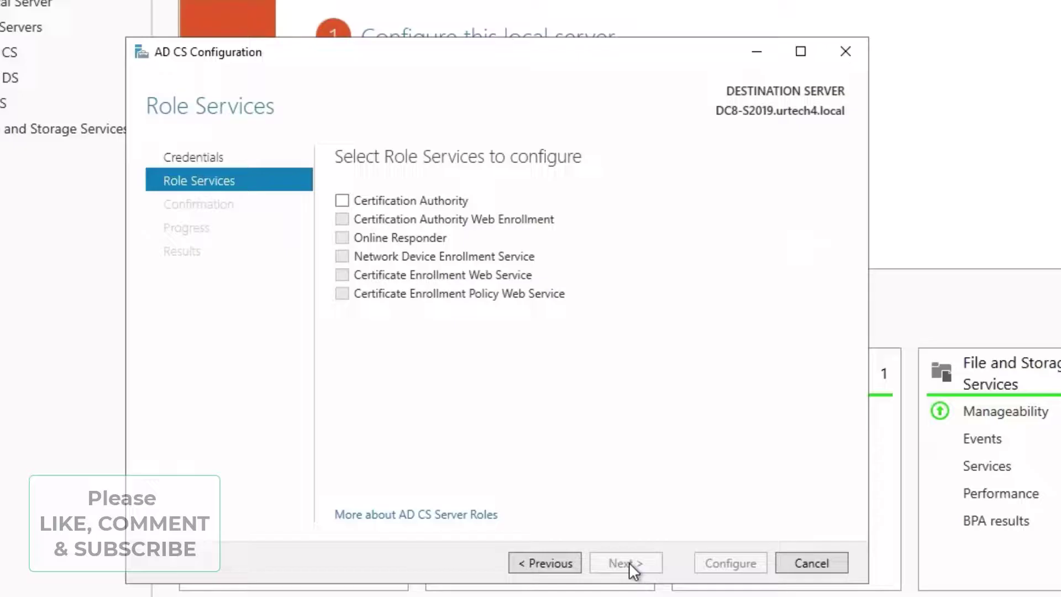
pyautogui.click(343, 200)
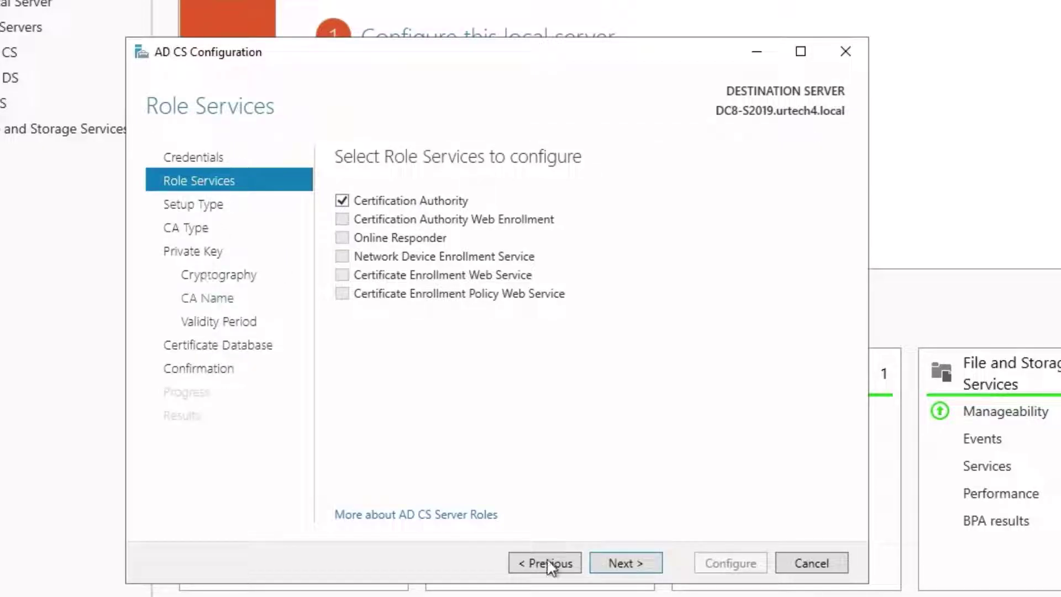
pyautogui.click(630, 565)
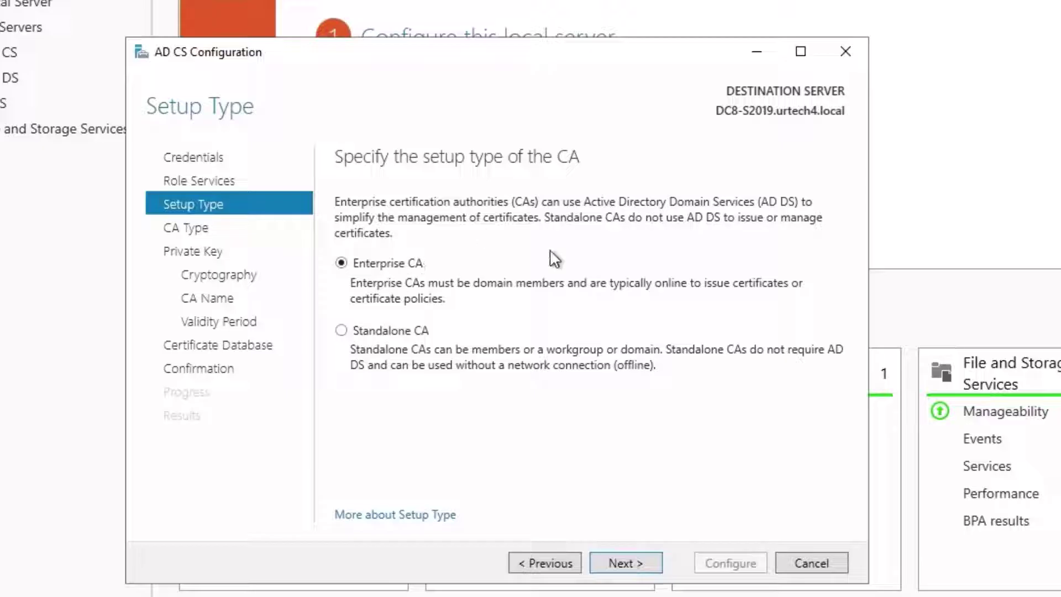
# Set up an Enterprise Root CA with a new RSA 2048 SHA256 key named urtech4-DC8-S2019-CA
pyautogui.click(623, 560)
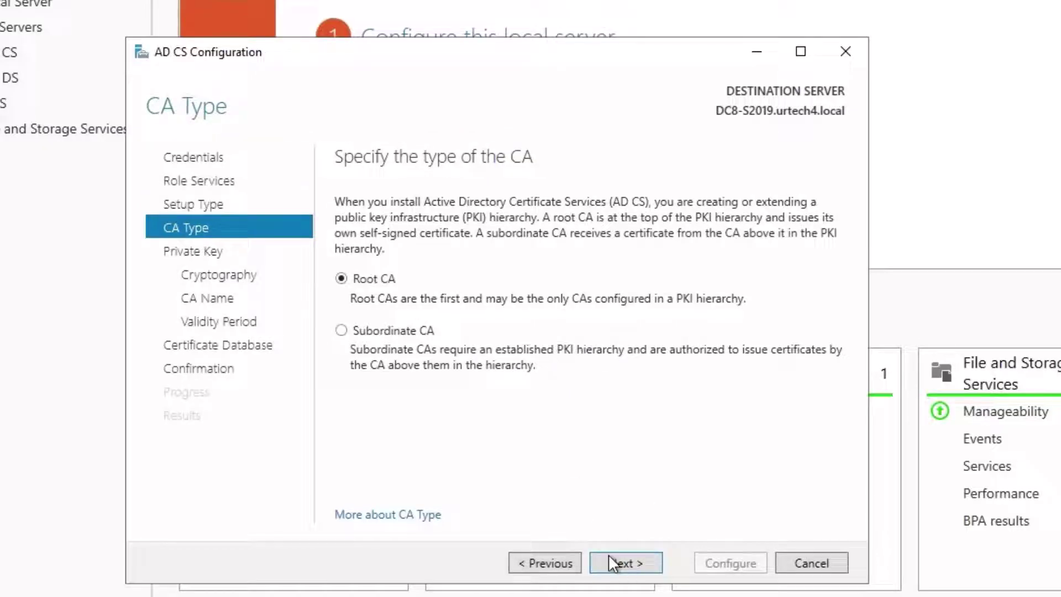
pyautogui.click(625, 562)
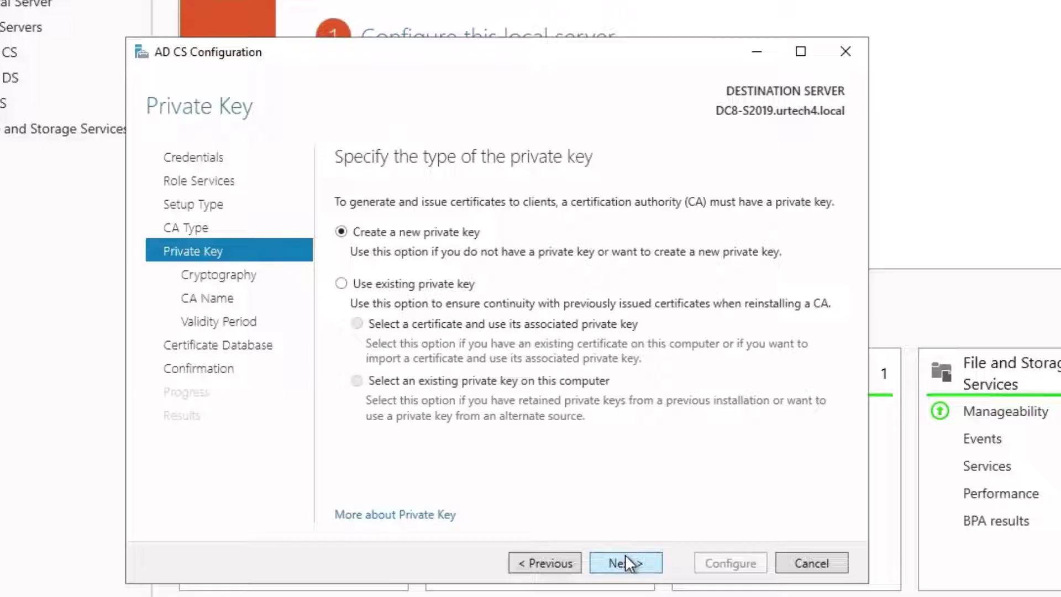
pyautogui.click(626, 557)
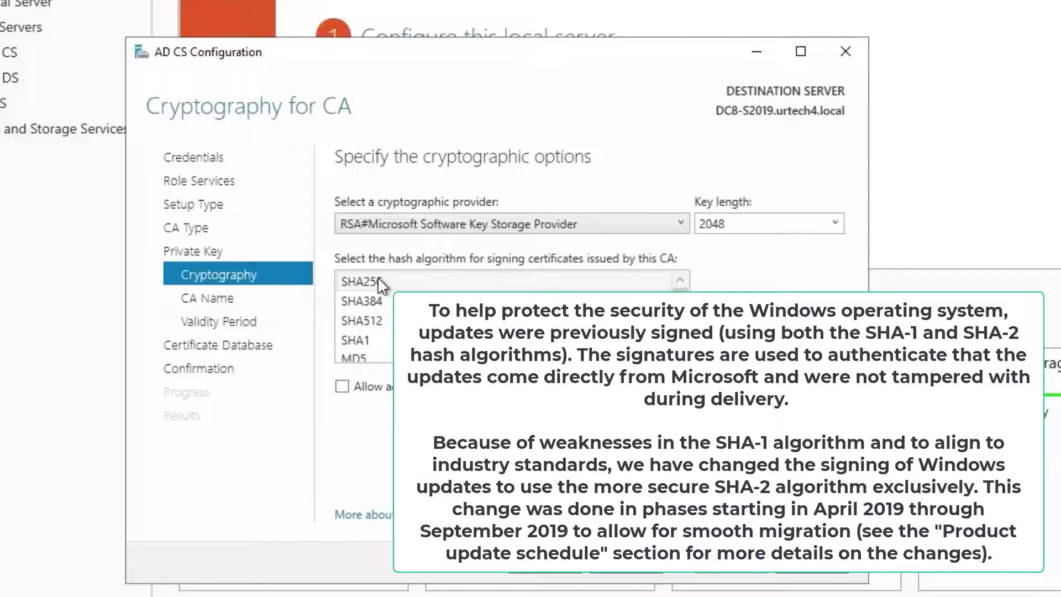
pyautogui.click(624, 564)
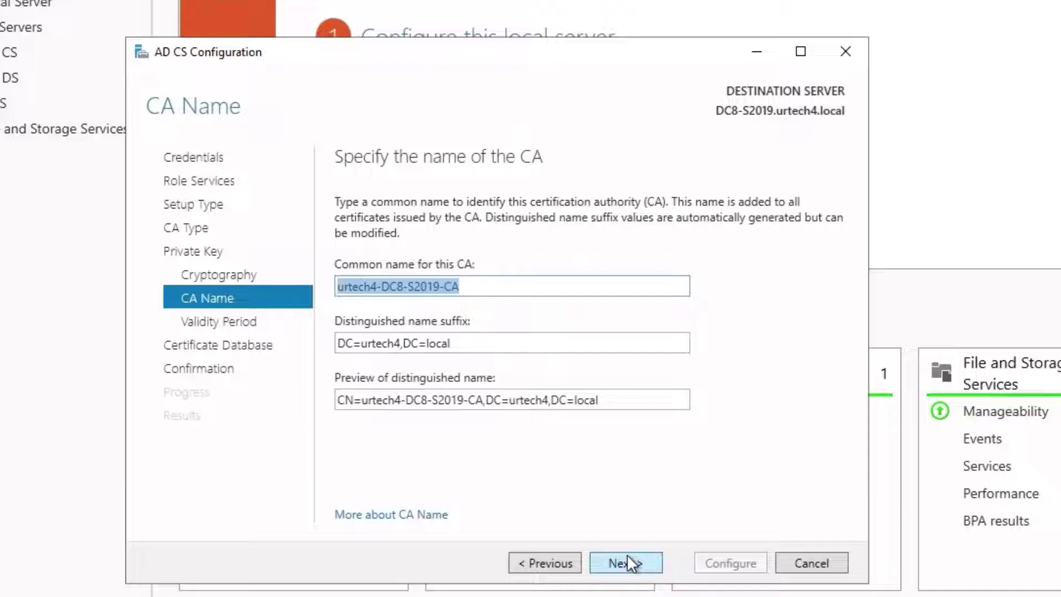
pyautogui.click(628, 557)
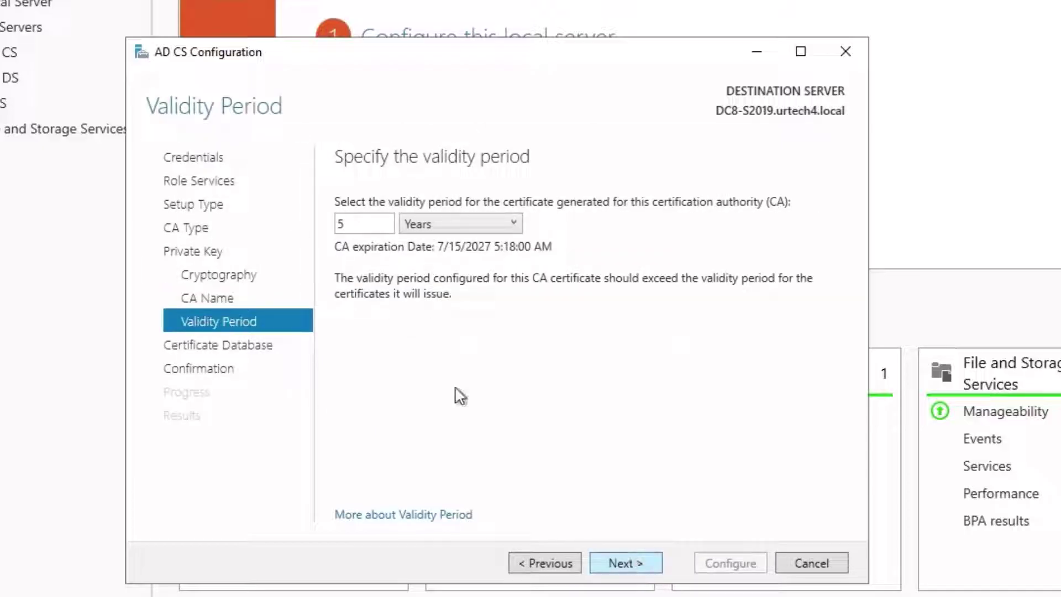
# Set a 25-year CA validity, keep default database locations, and apply the configuration
pyautogui.moveTo(372, 225); pyautogui.dragTo(283, 228)
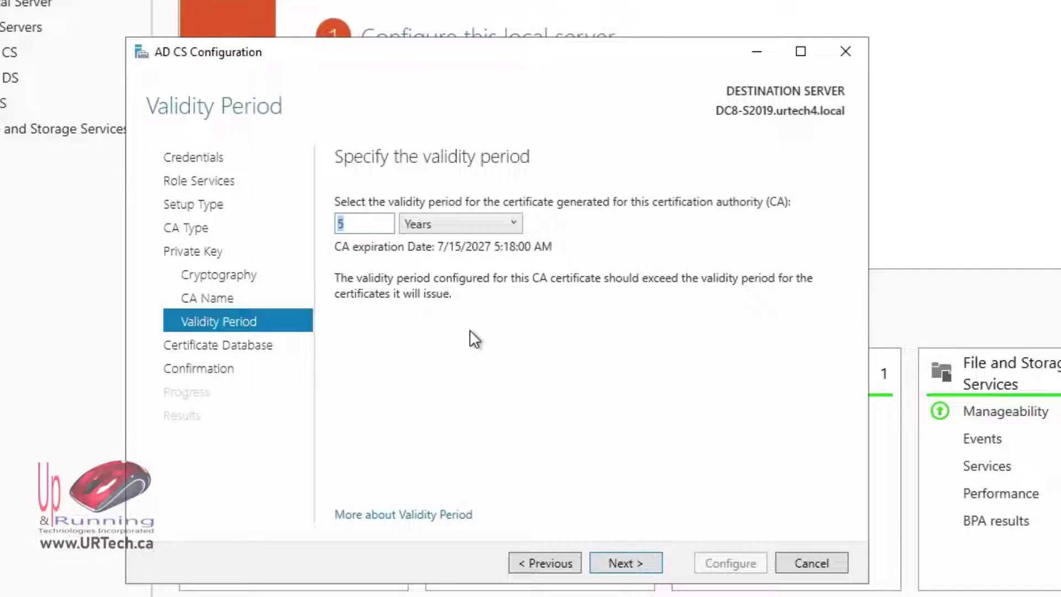
pyautogui.write('25')
pyautogui.click(624, 562)
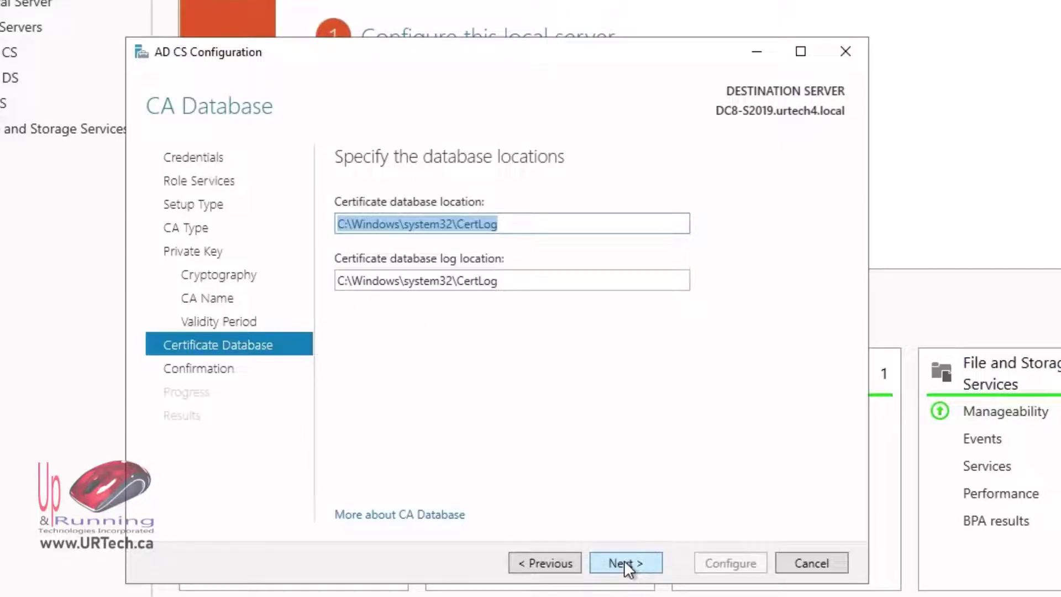
pyautogui.click(625, 562)
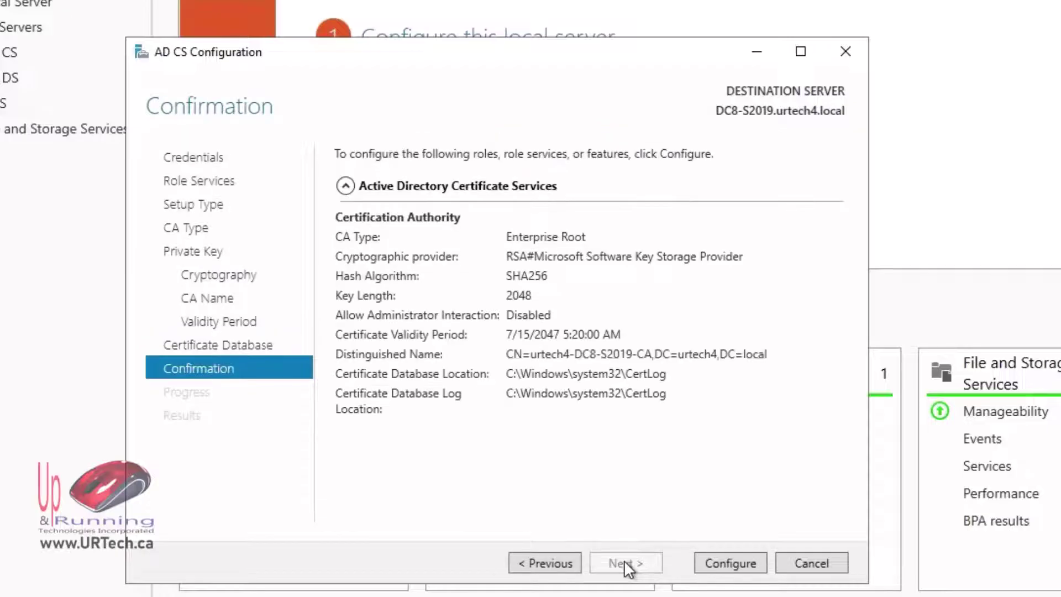
pyautogui.click(717, 563)
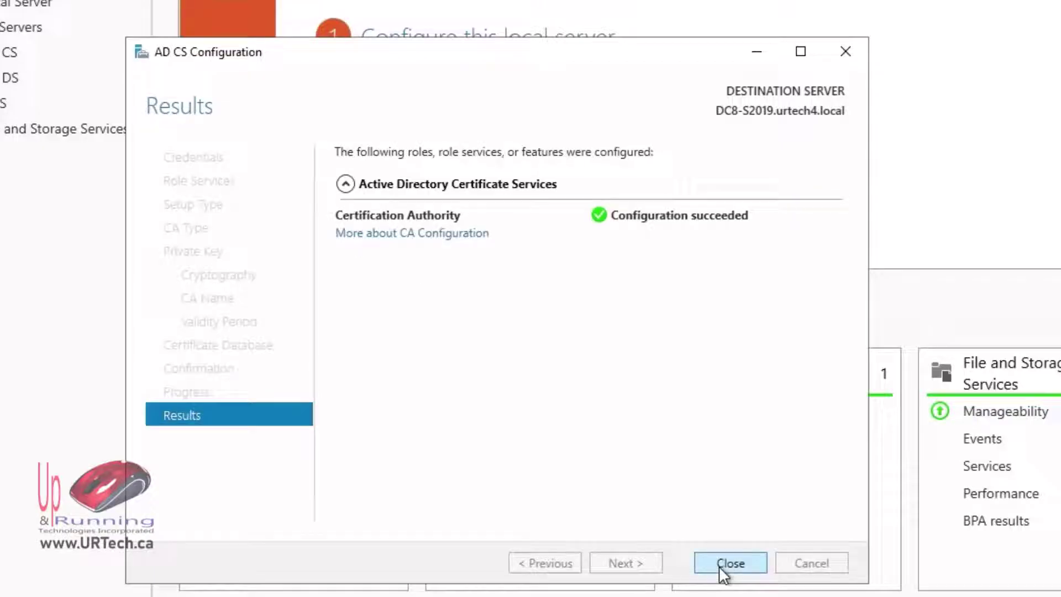
pyautogui.click(719, 566)
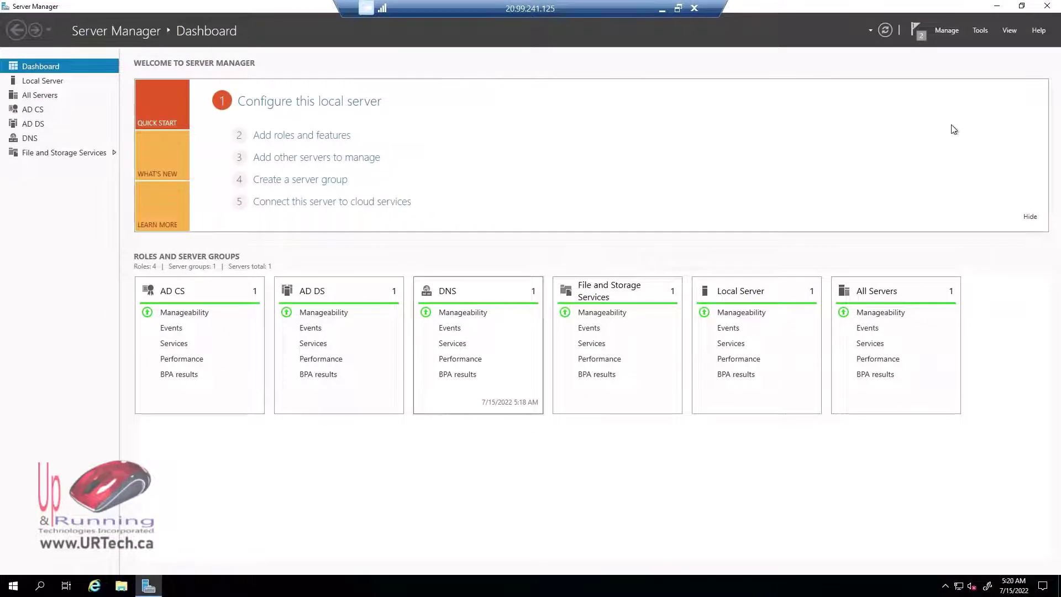
# Open the Certification Authority console and refresh urtech4-DC8-S2019-CA's empty Issued Certificates list
pyautogui.click(980, 30)
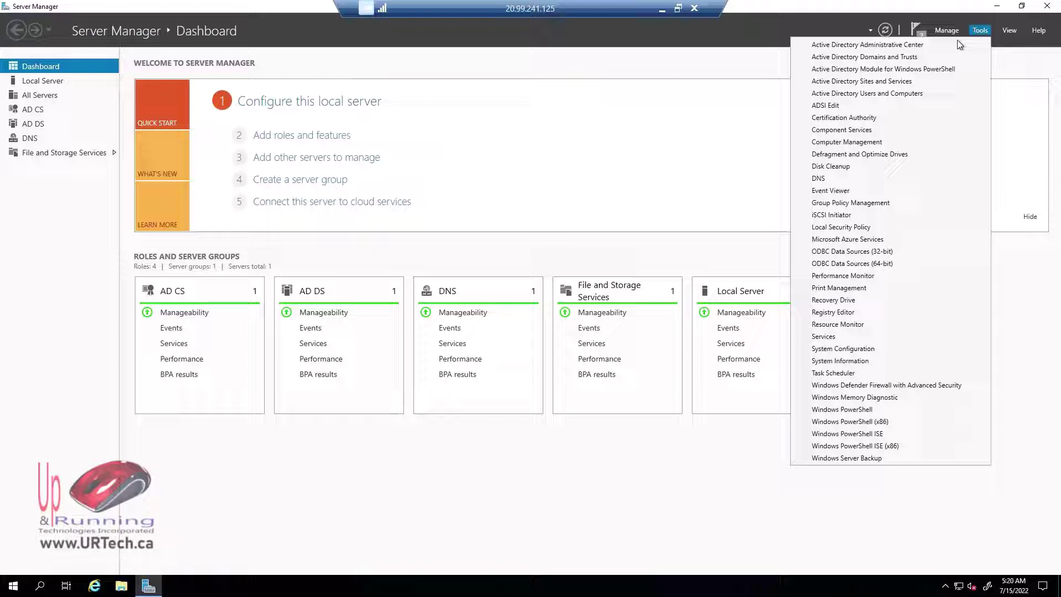
pyautogui.click(858, 119)
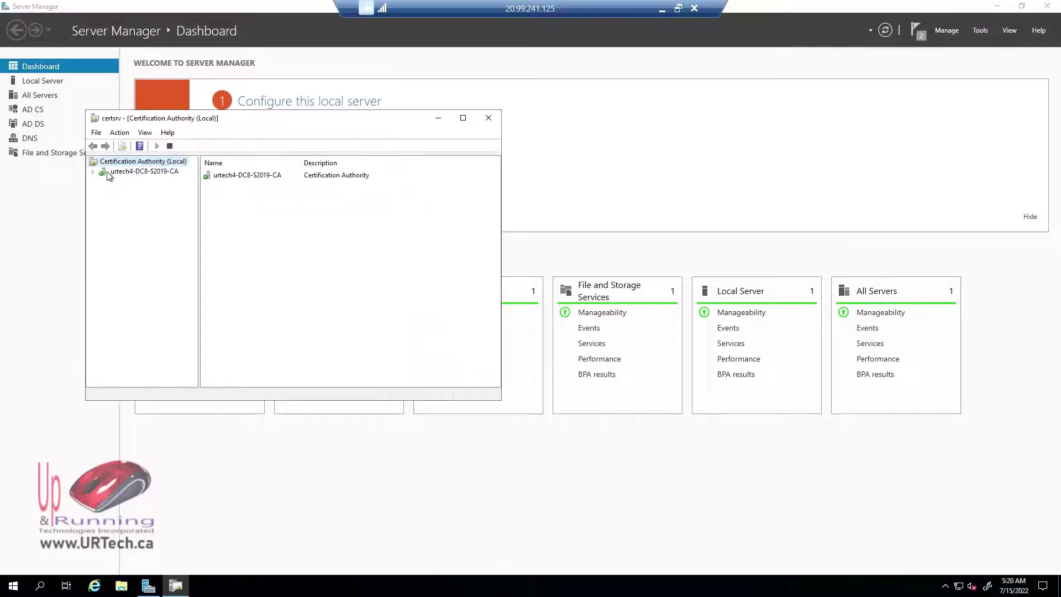
pyautogui.click(91, 169)
pyautogui.click(132, 168)
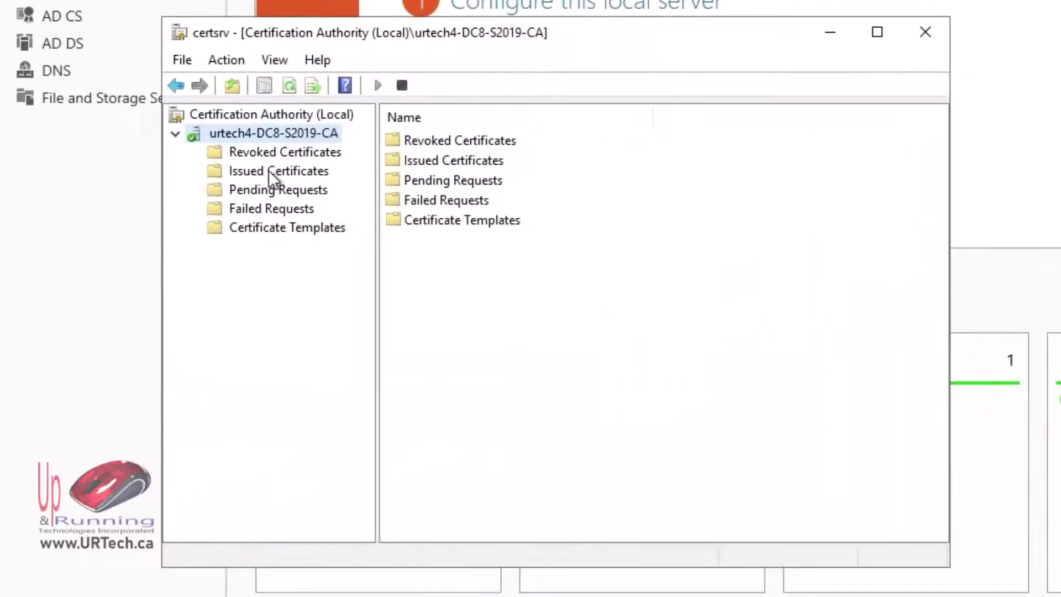
pyautogui.click(253, 174)
pyautogui.rightClick(502, 250)
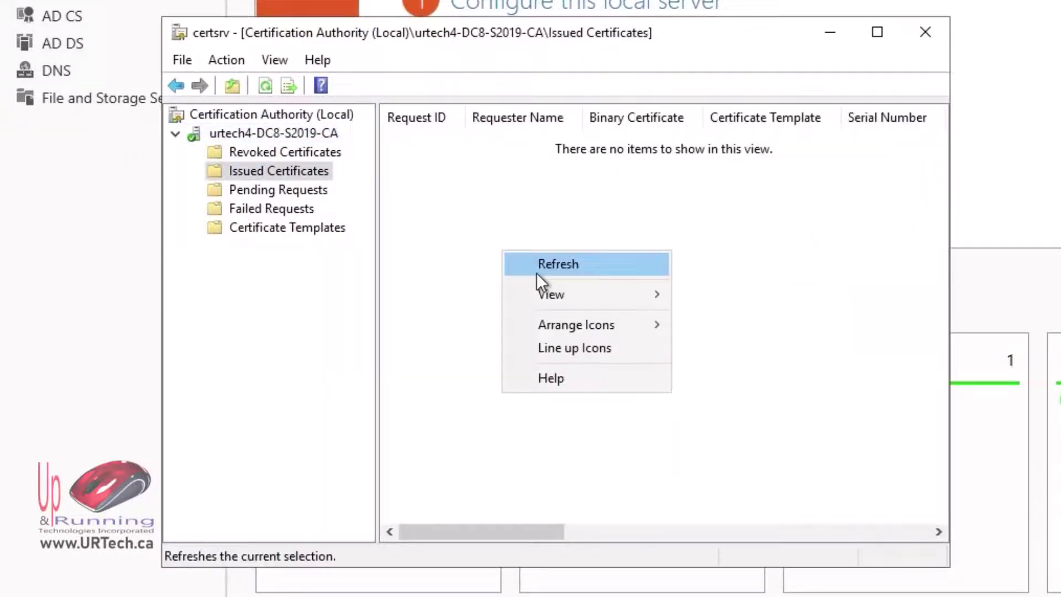
pyautogui.click(539, 270)
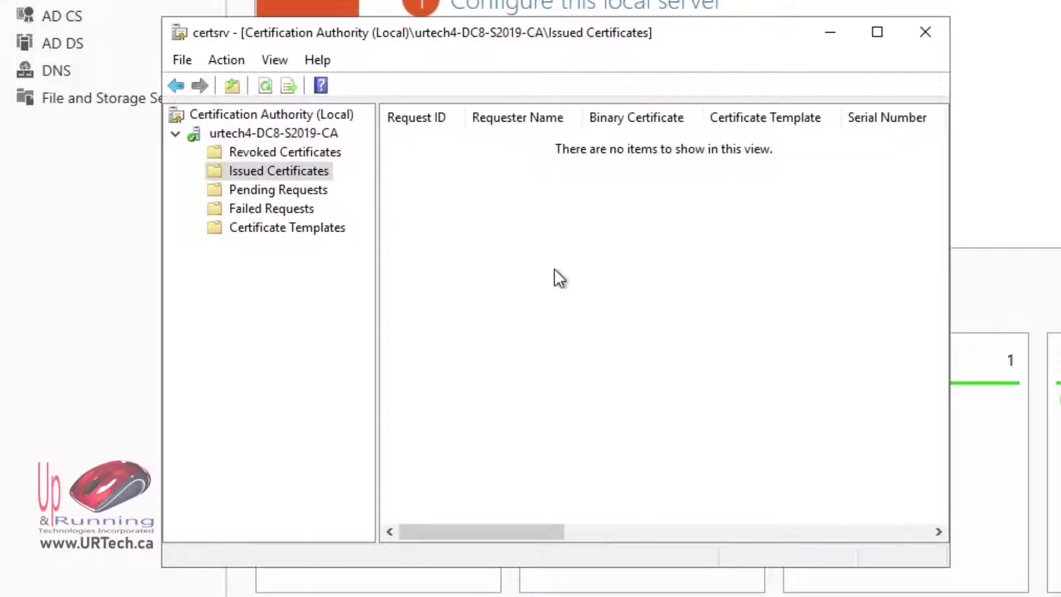
# Launch Ldp via search and an administrator PowerShell 'ldp' command, then open its Connection menu
pyautogui.click(23, 596)
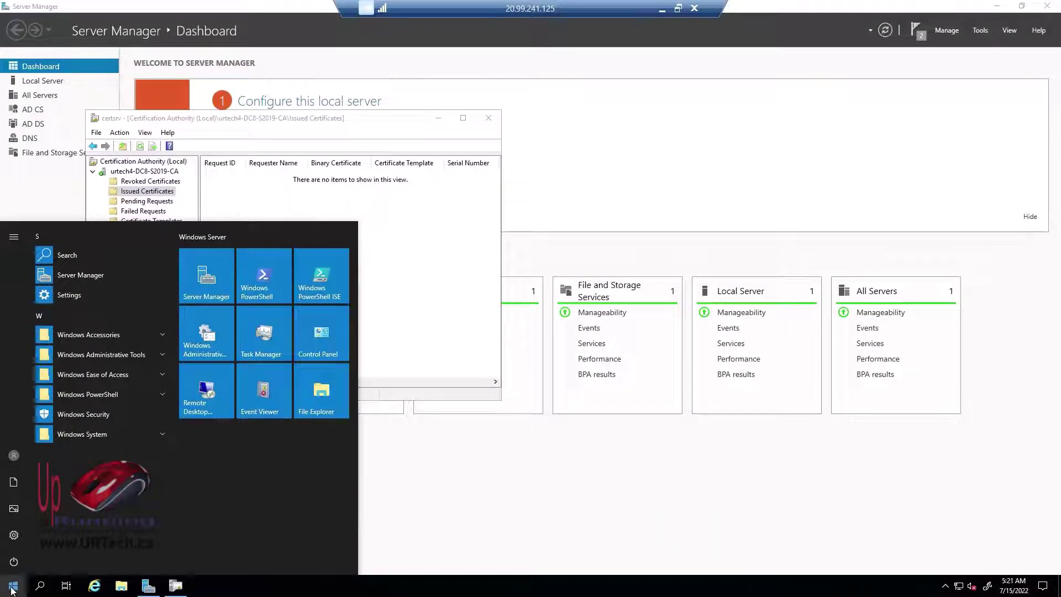
pyautogui.write('ldp')
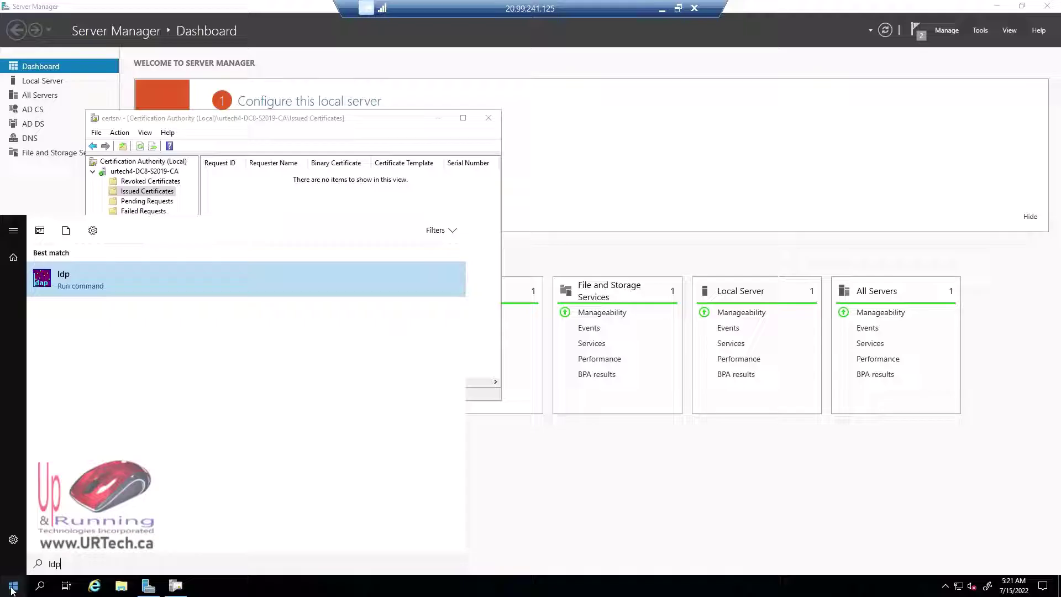
pyautogui.click(55, 277)
pyautogui.rightClick(17, 581)
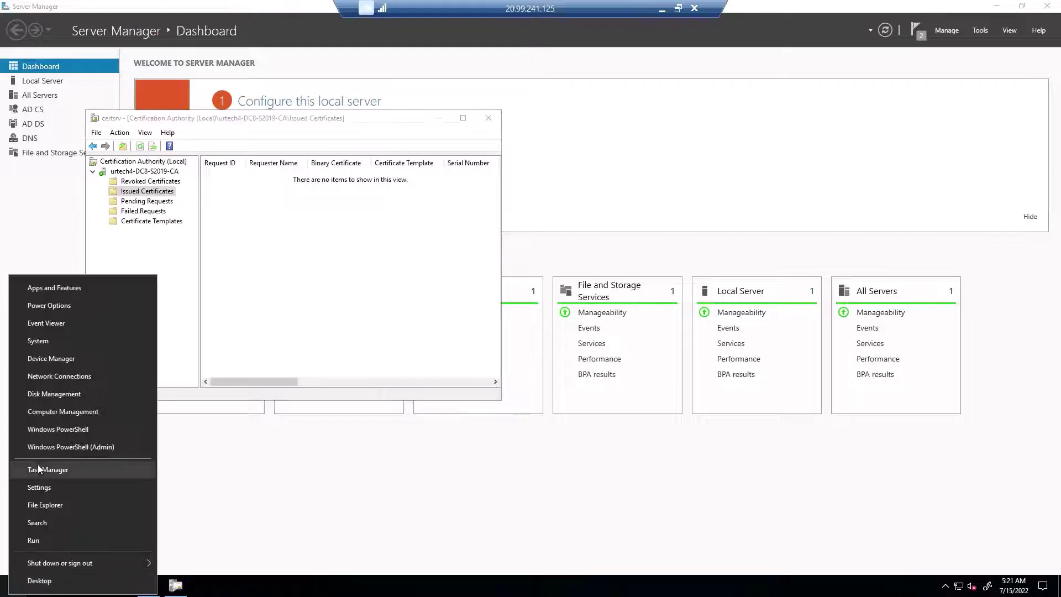
pyautogui.click(57, 447)
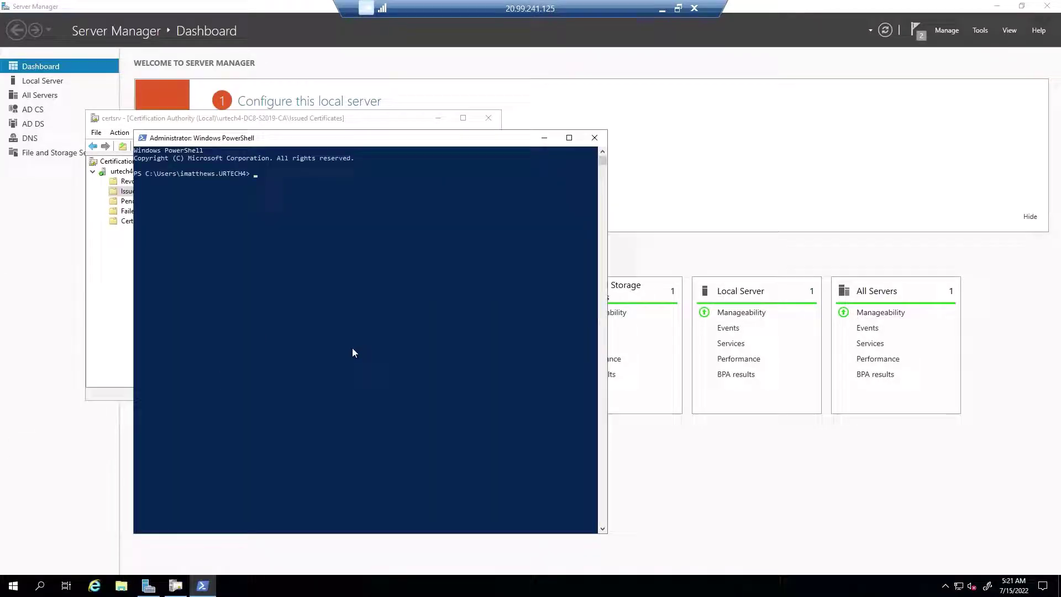
pyautogui.write('ld')
pyautogui.write('p')
pyautogui.press('Return')
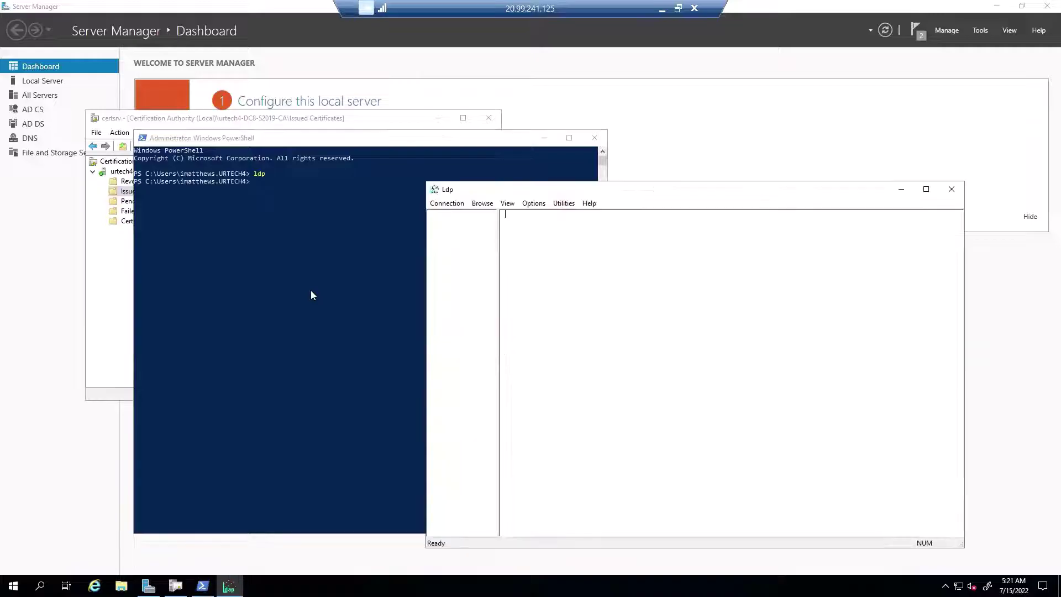
pyautogui.click(594, 138)
pyautogui.click(448, 203)
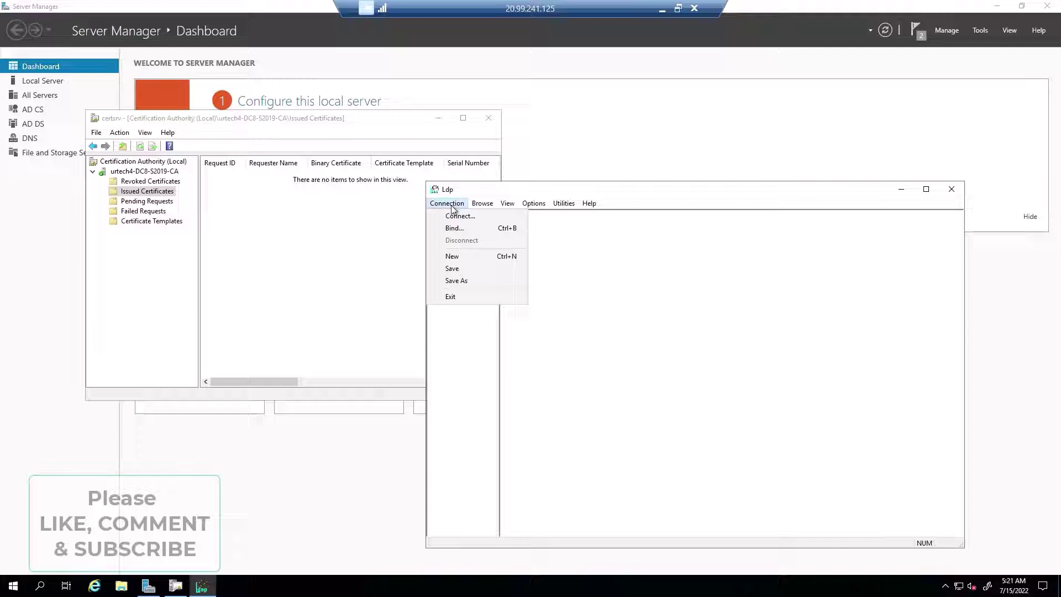
pyautogui.moveTo(507, 204)
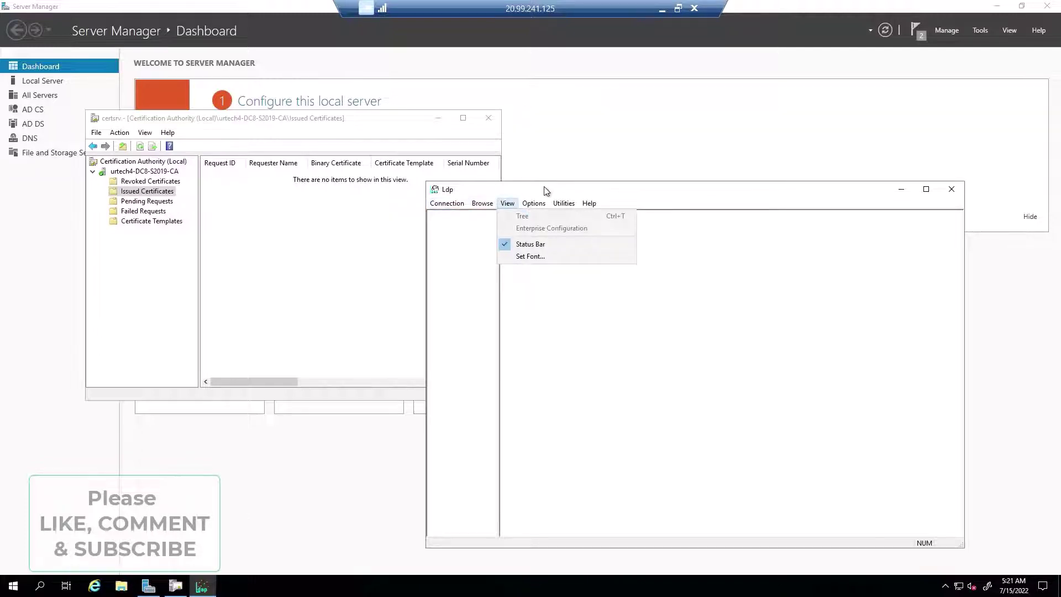
# Connect Ldp to server dc8-s2019 on port 389 to show its RootDSE information
pyautogui.click(447, 204)
pyautogui.click(448, 203)
pyautogui.click(459, 216)
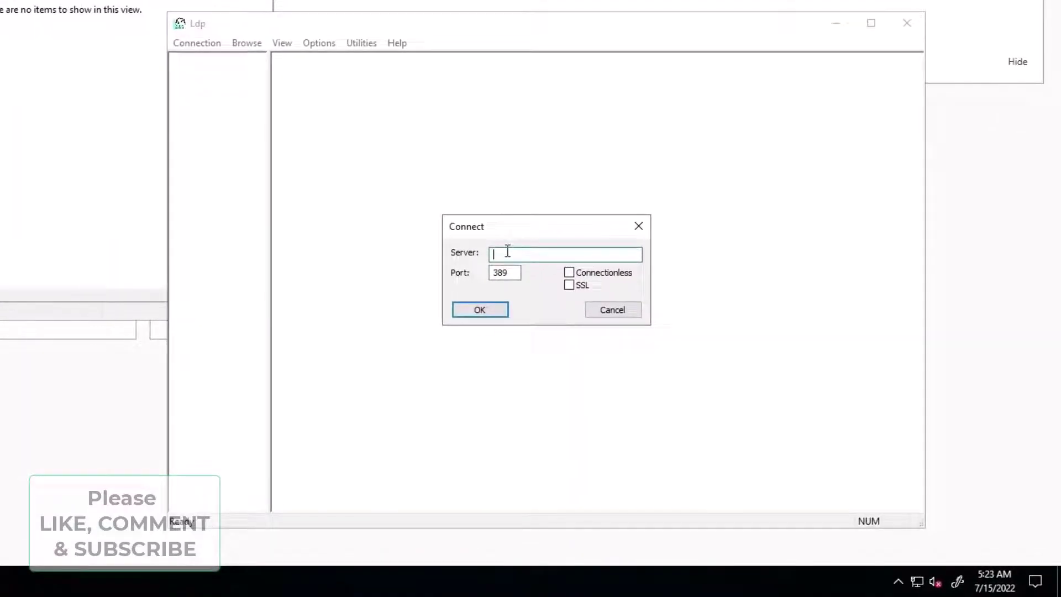
pyautogui.write('dc8-s2019')
pyautogui.press('Tab')
pyautogui.click(476, 309)
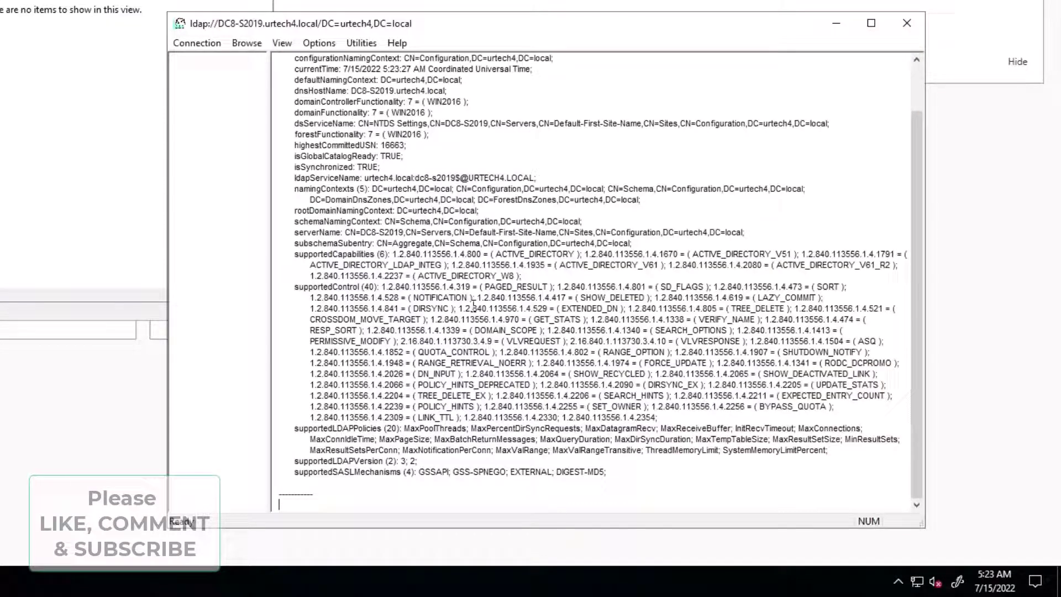
pyautogui.click(185, 46)
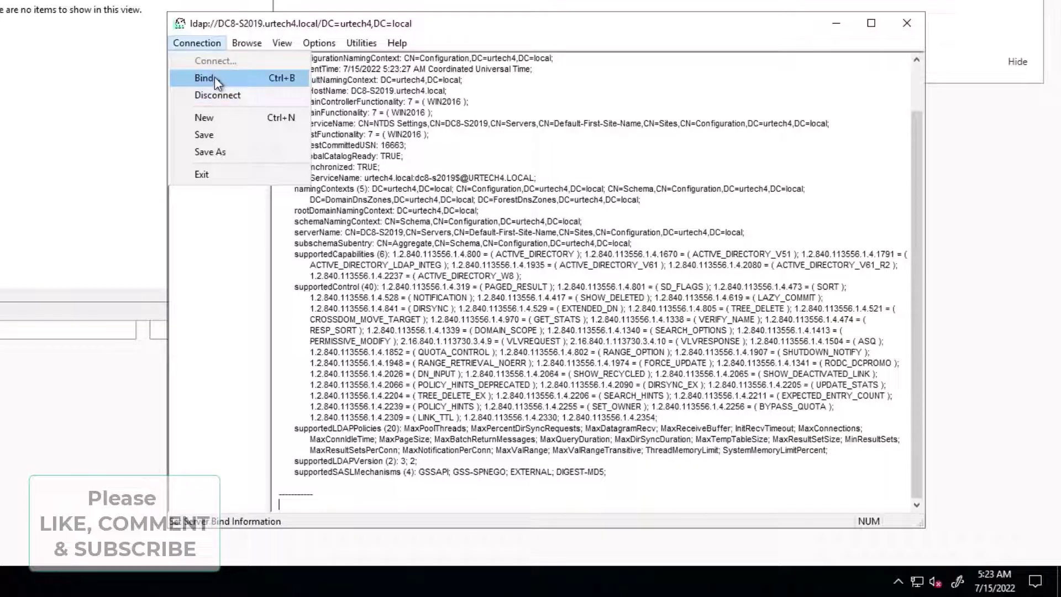
# Disconnect Ldp from dc8-s2019 and clear the output for a fresh session
pyautogui.click(217, 94)
pyautogui.click(203, 45)
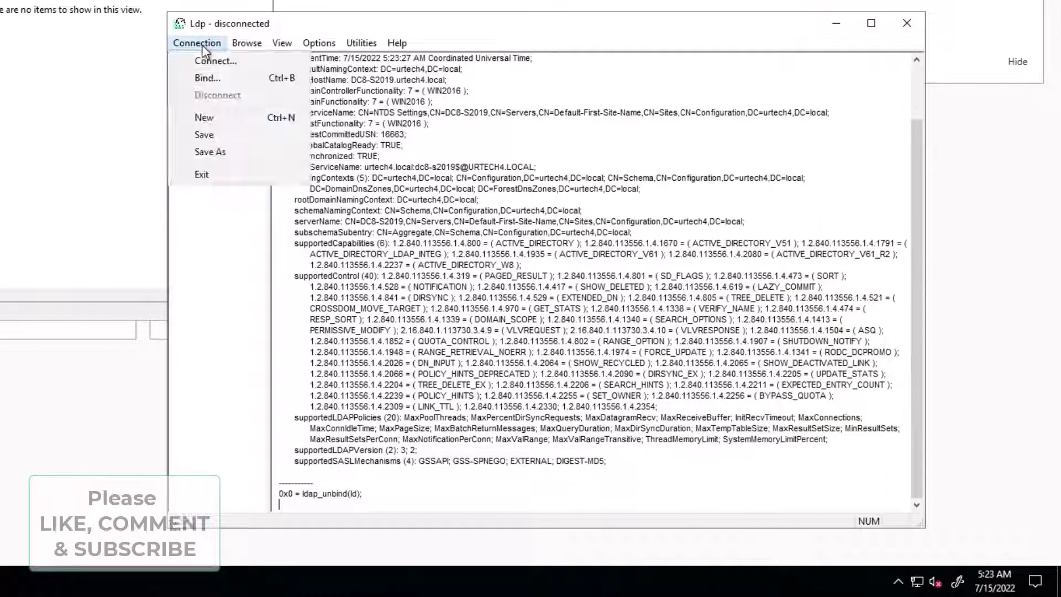
pyautogui.click(208, 120)
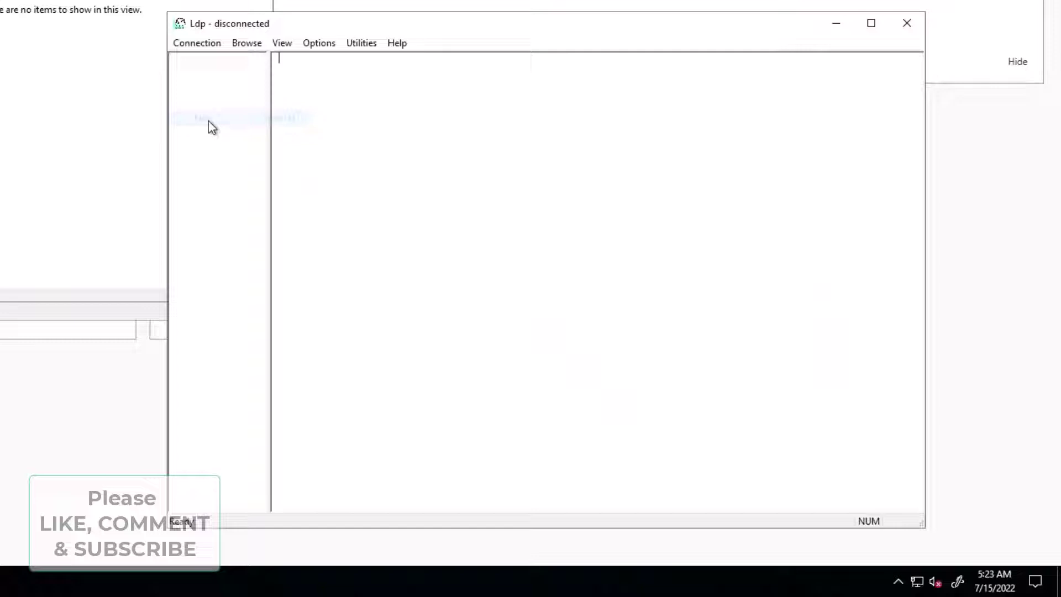
# Attempt an SSL connection to dc8-s2019 on port 636 and dismiss the failure error
pyautogui.click(193, 42)
pyautogui.click(205, 62)
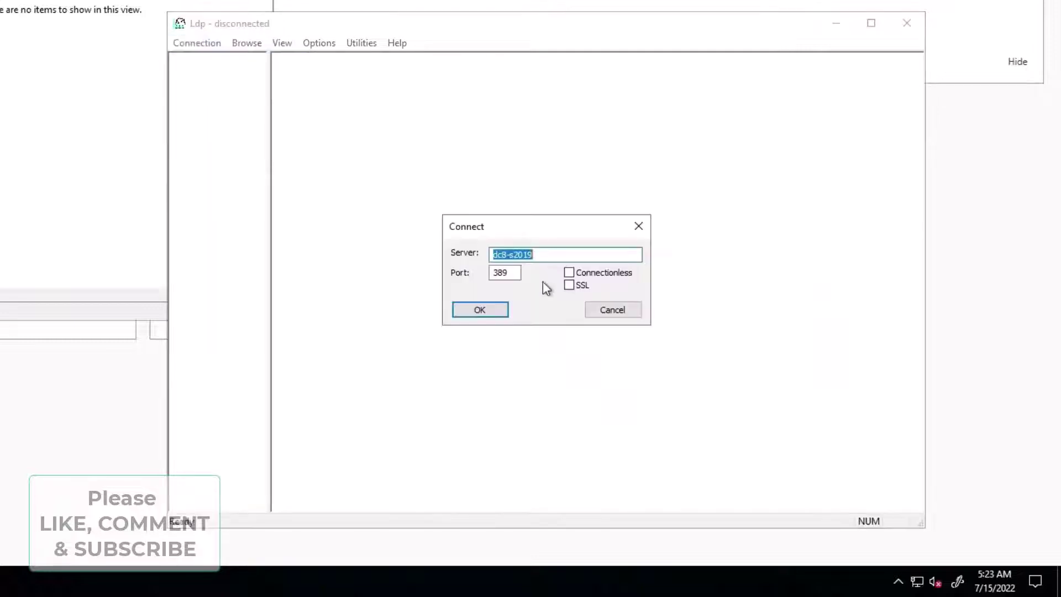
pyautogui.press('Tab')
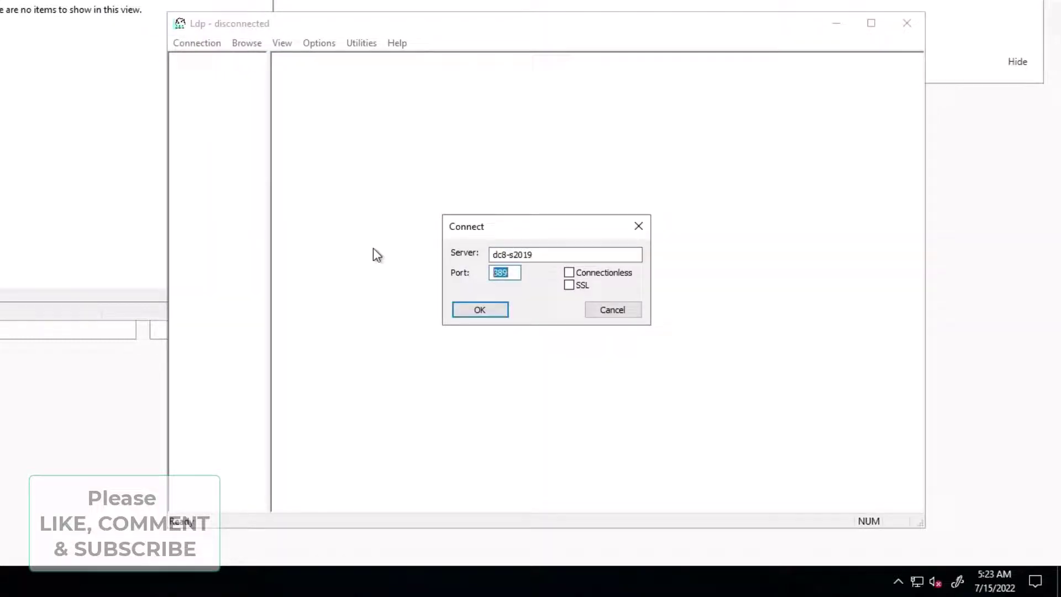
pyautogui.write('636')
pyautogui.click(573, 286)
pyautogui.click(483, 311)
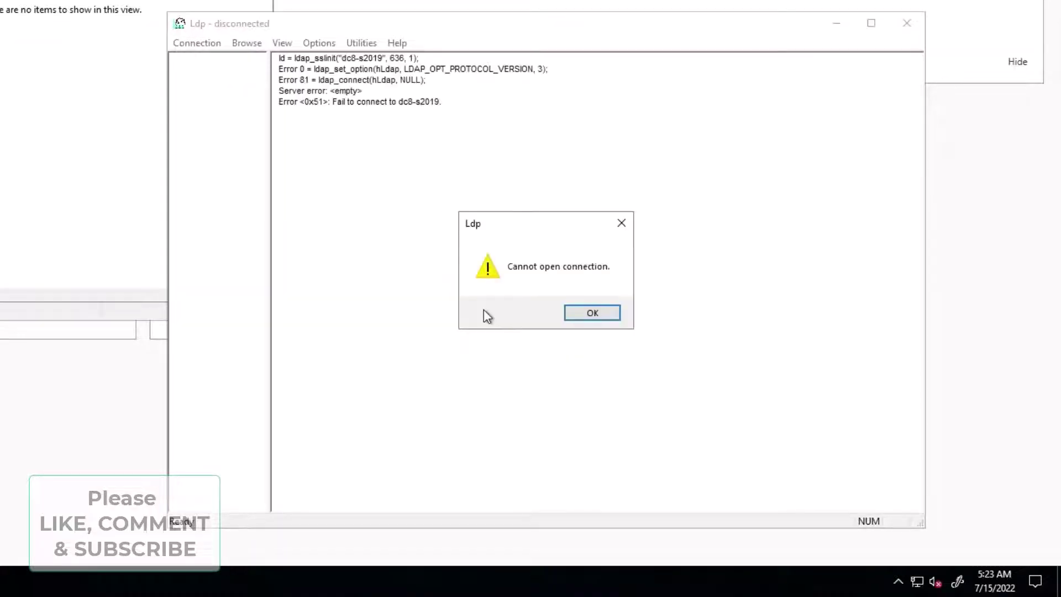
pyautogui.click(593, 312)
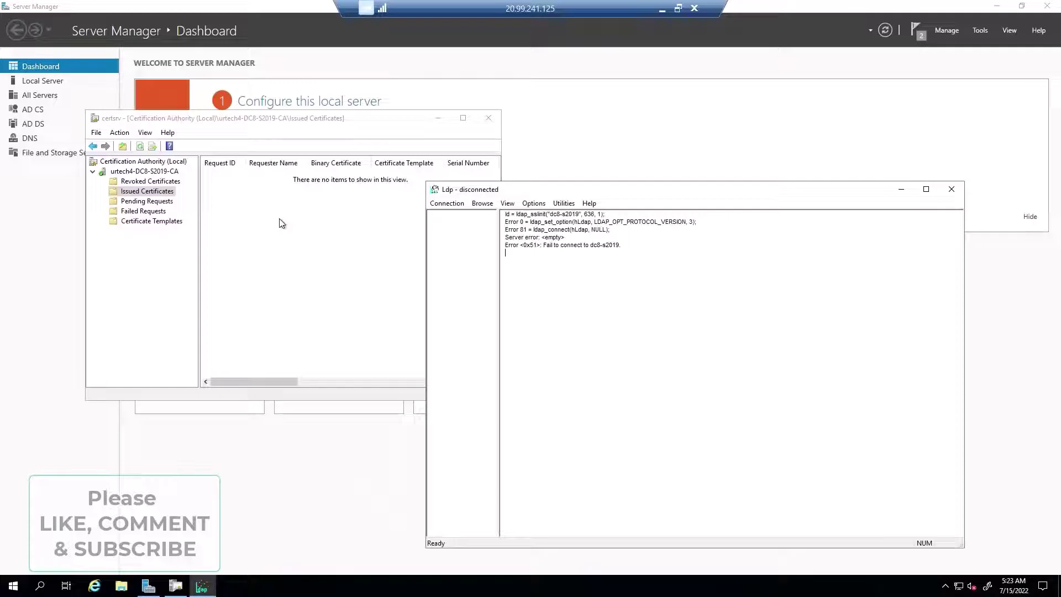
# Restart DC8-S2019 and sign back into the Remote Desktop session
pyautogui.click(259, 210)
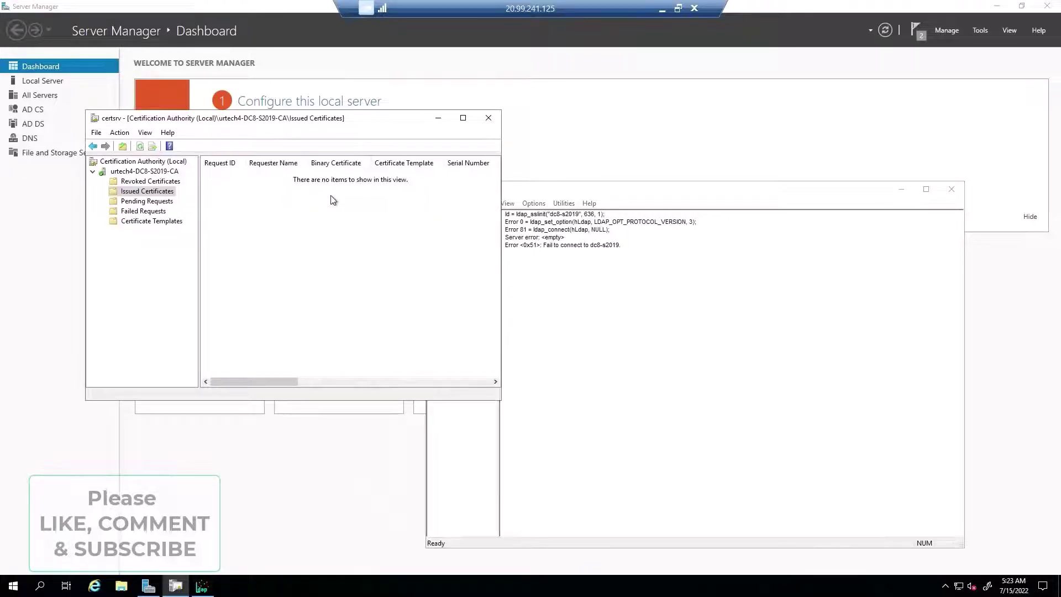
pyautogui.rightClick(13, 586)
pyautogui.moveTo(61, 552)
pyautogui.click(241, 549)
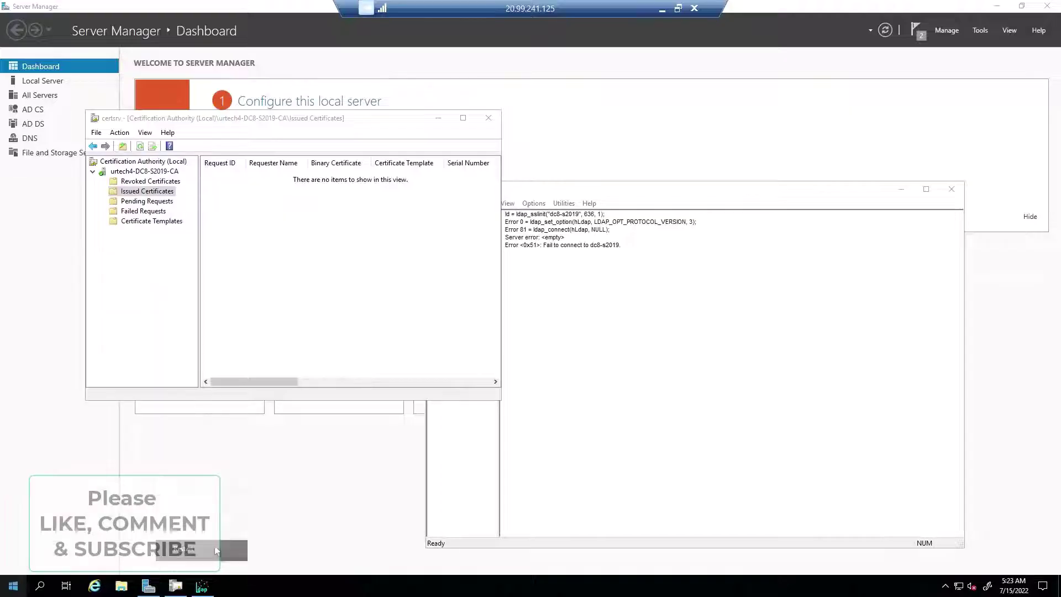
pyautogui.click(179, 562)
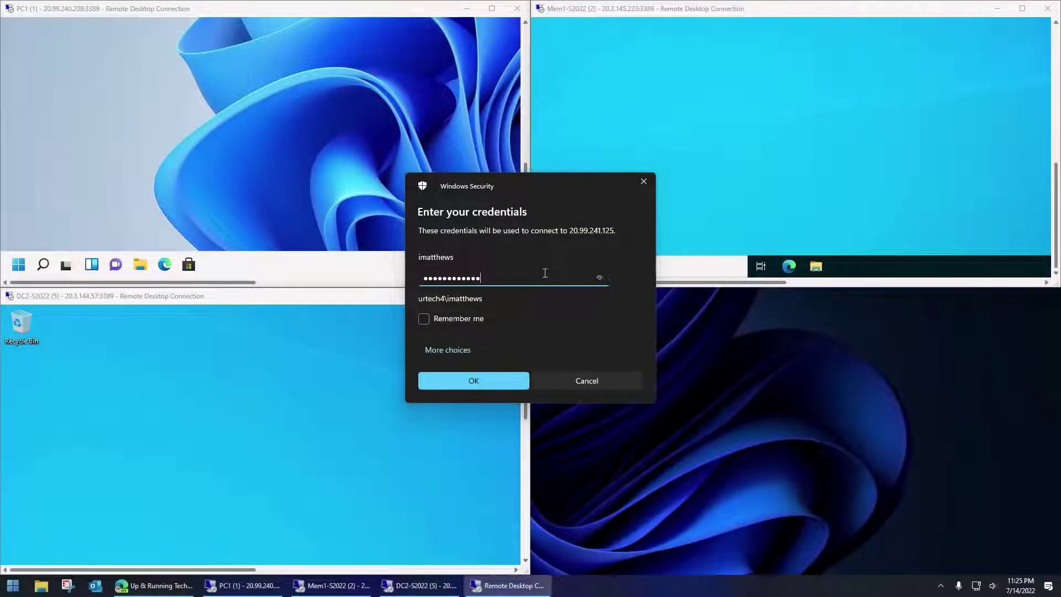
pyautogui.press('Return')
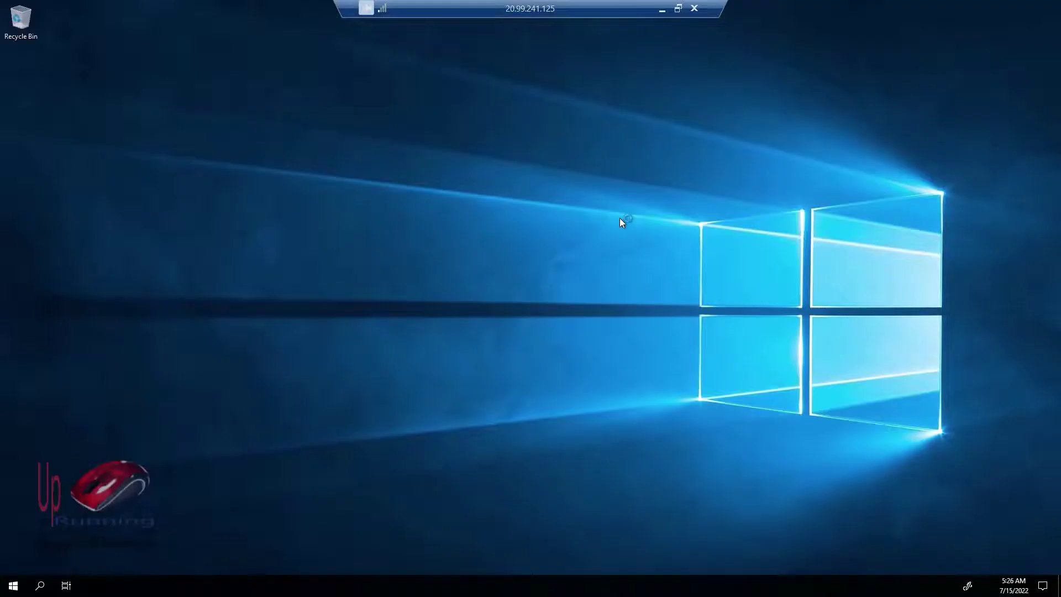
# Launch mmc and add the Certificates snap-in for the local computer account
pyautogui.click(10, 588)
pyautogui.write('mmc')
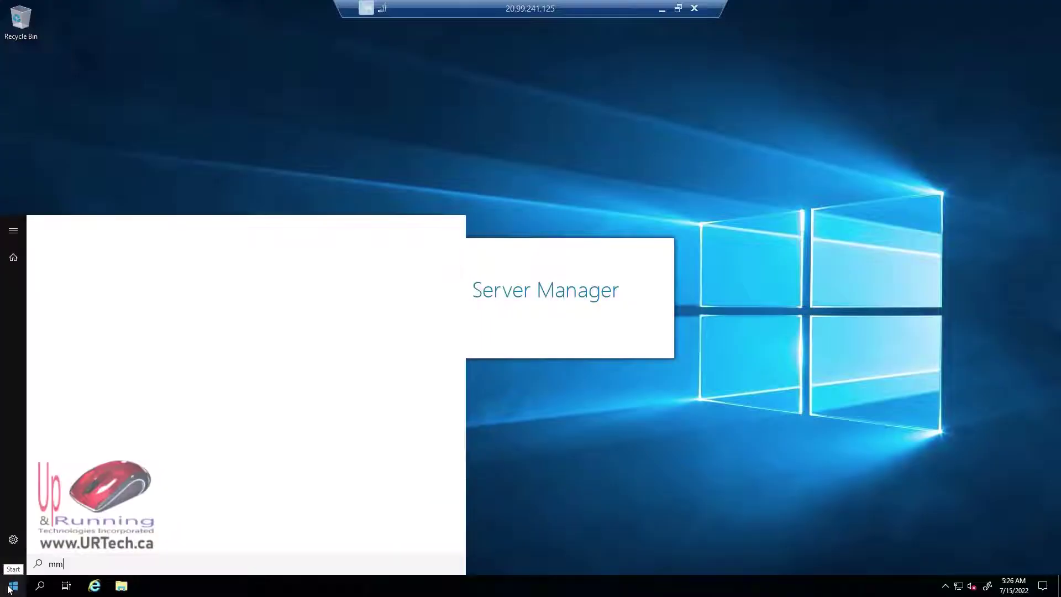
pyautogui.press('Return')
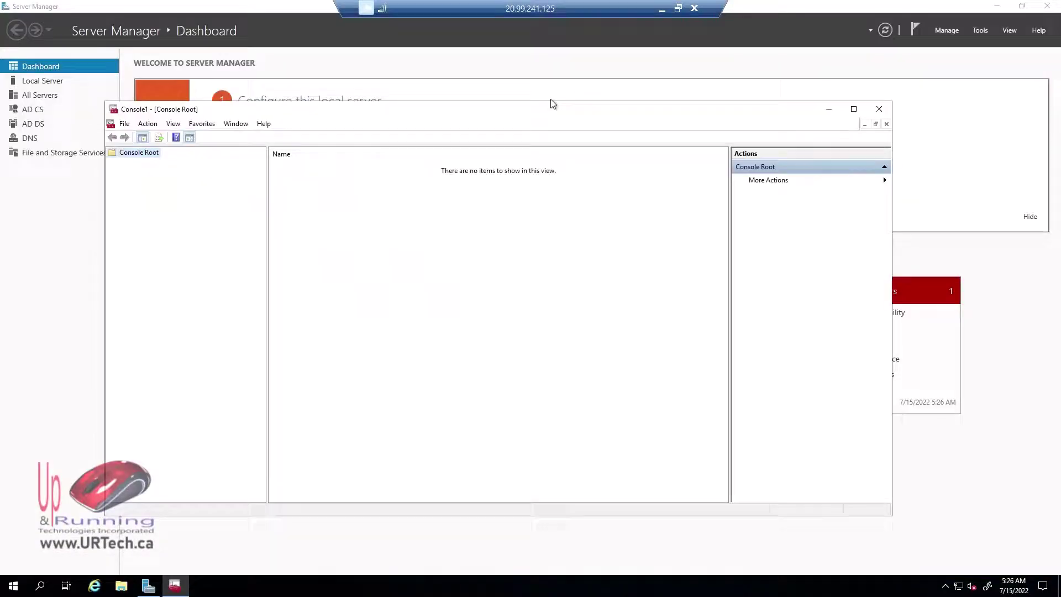
pyautogui.click(125, 123)
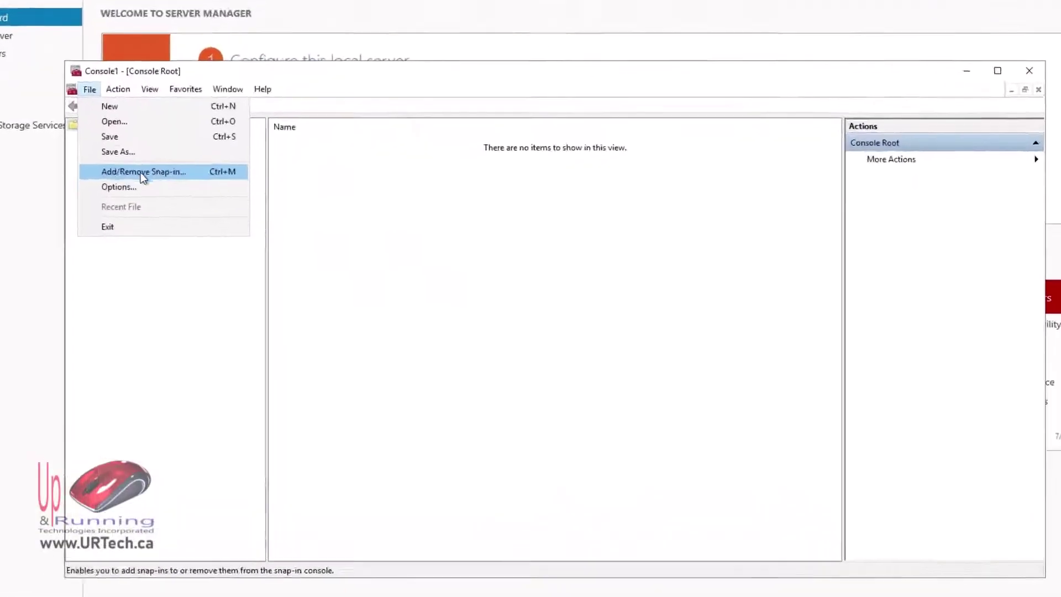
pyautogui.click(140, 172)
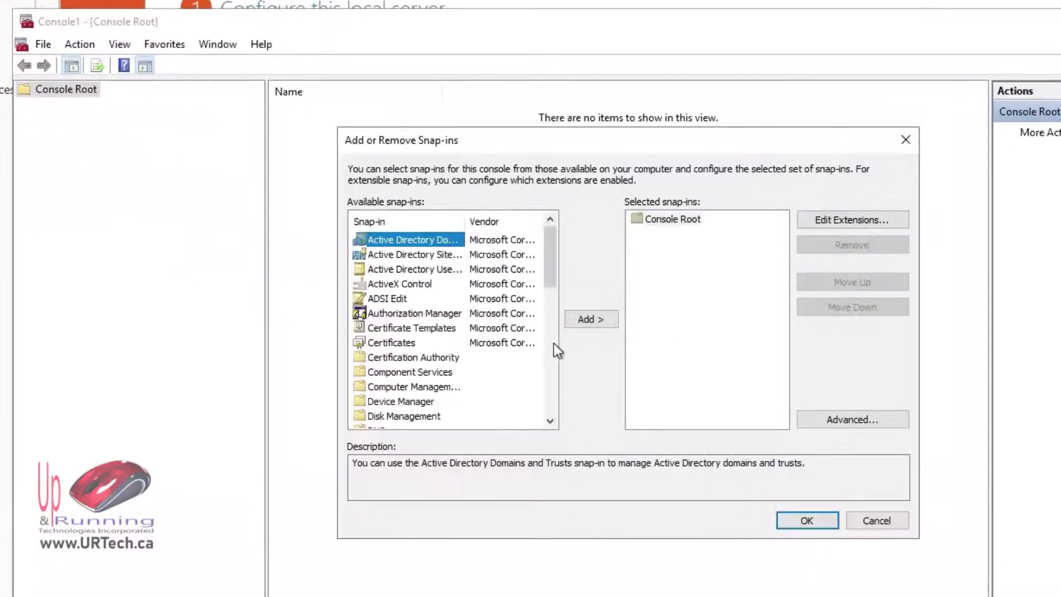
pyautogui.click(364, 328)
pyautogui.doubleClick(390, 344)
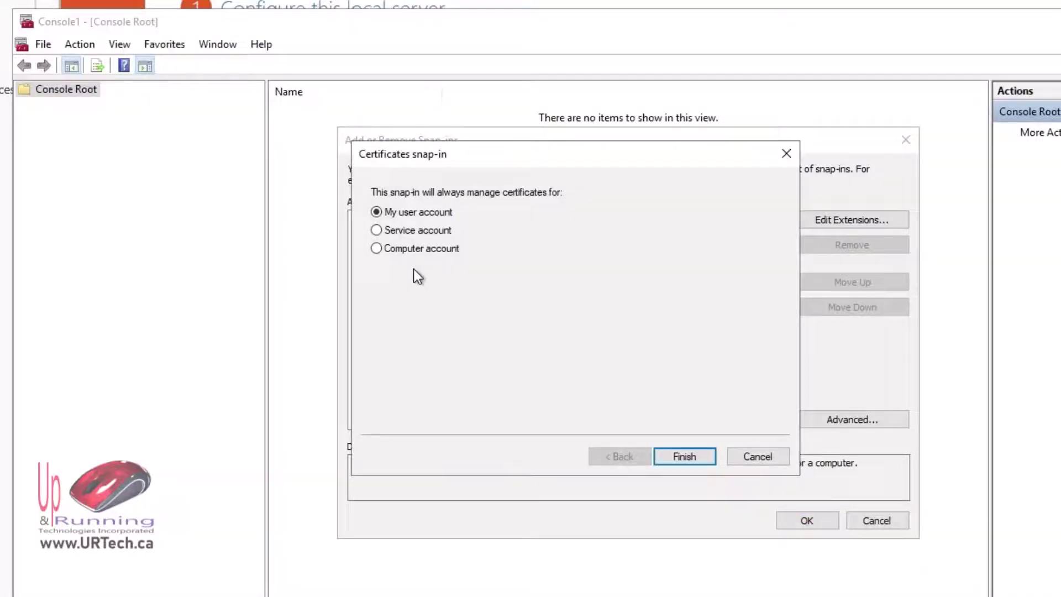
pyautogui.click(413, 248)
pyautogui.click(693, 449)
pyautogui.click(692, 456)
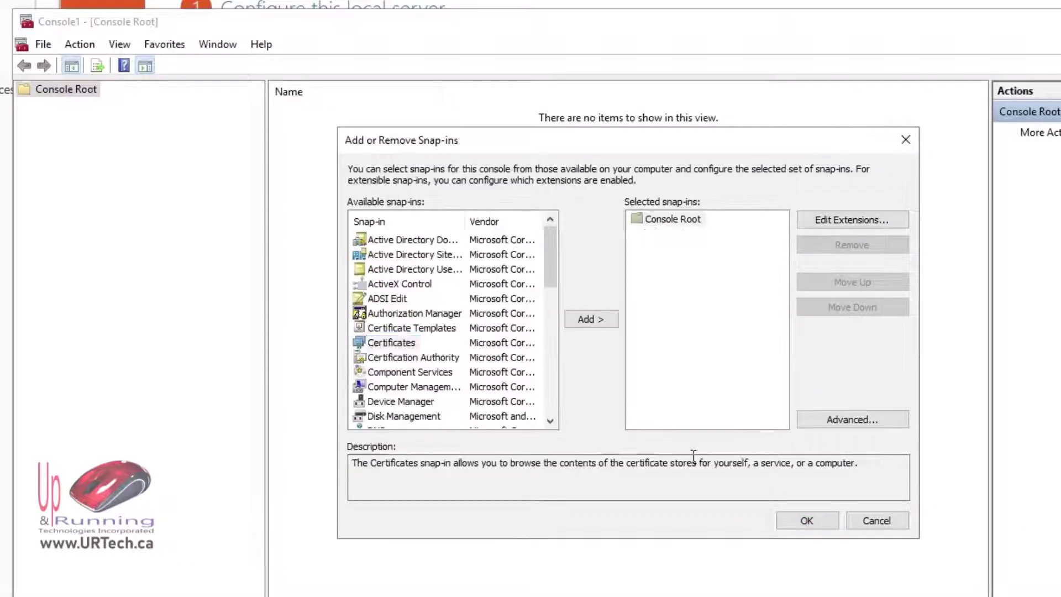
pyautogui.click(810, 522)
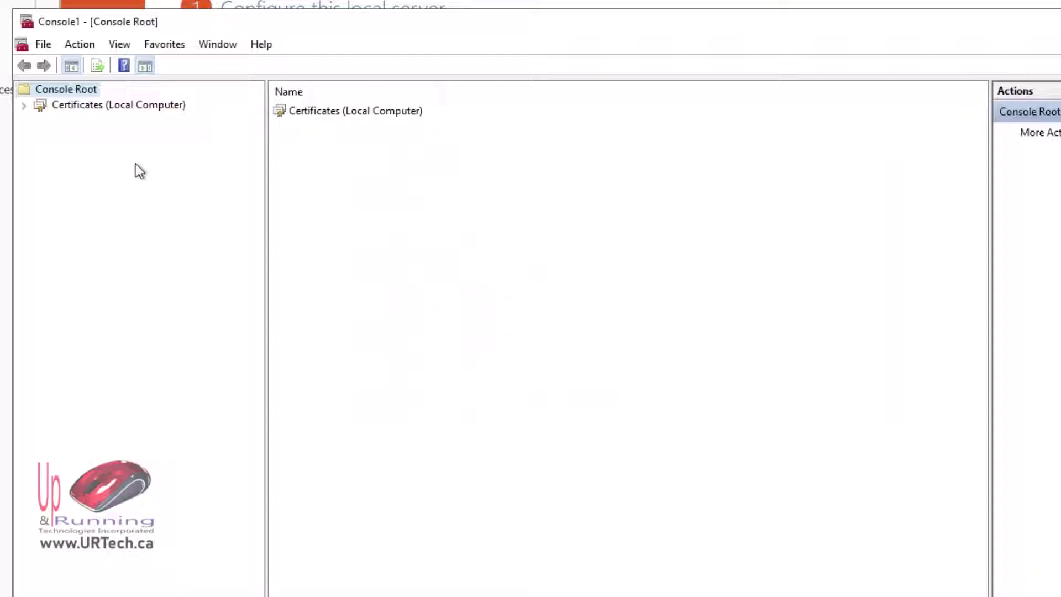
# List the Personal certificates and select the one issued by urtech4-DC8-S2019-CA
pyautogui.click(52, 108)
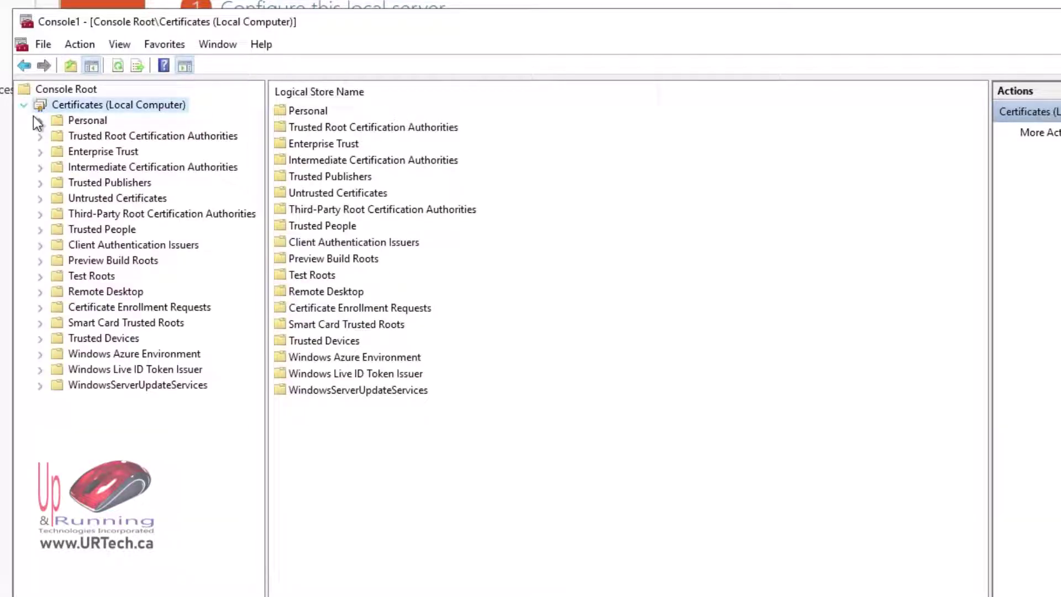
pyautogui.click(50, 123)
pyautogui.click(39, 120)
pyautogui.click(91, 133)
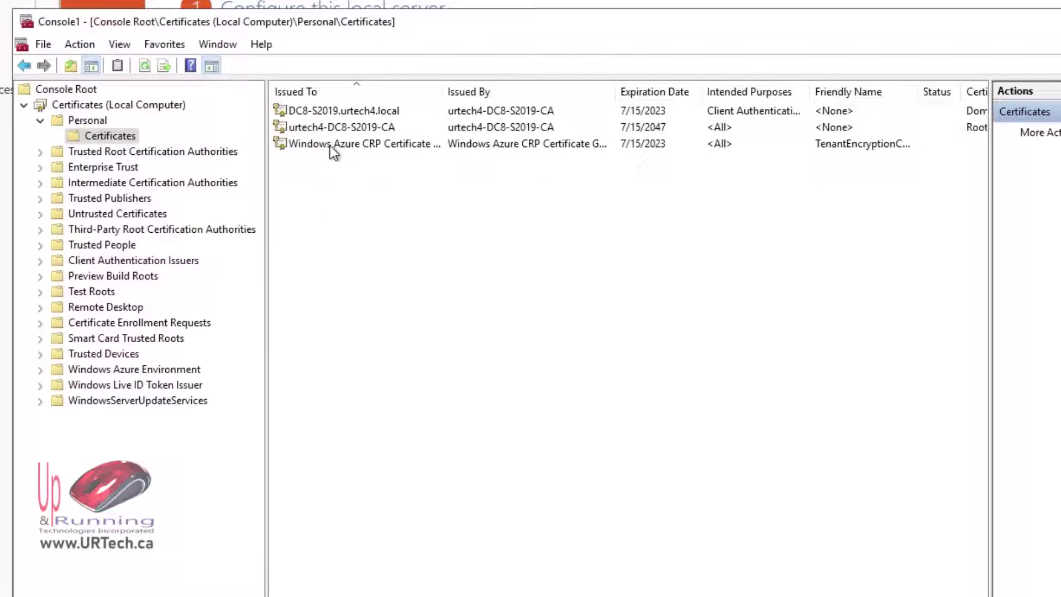
pyautogui.click(337, 127)
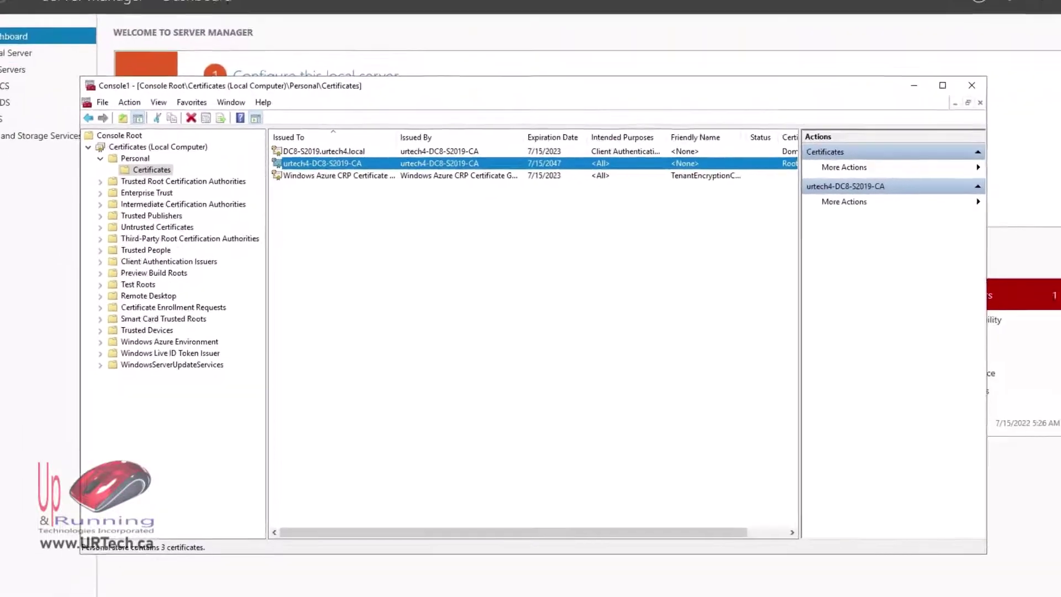
# Launch Certification Authority and refresh urtech4-DC8-S2019-CA's Issued Certificates to show requests 2 and 3
pyautogui.click(0, 596)
pyautogui.write('cert')
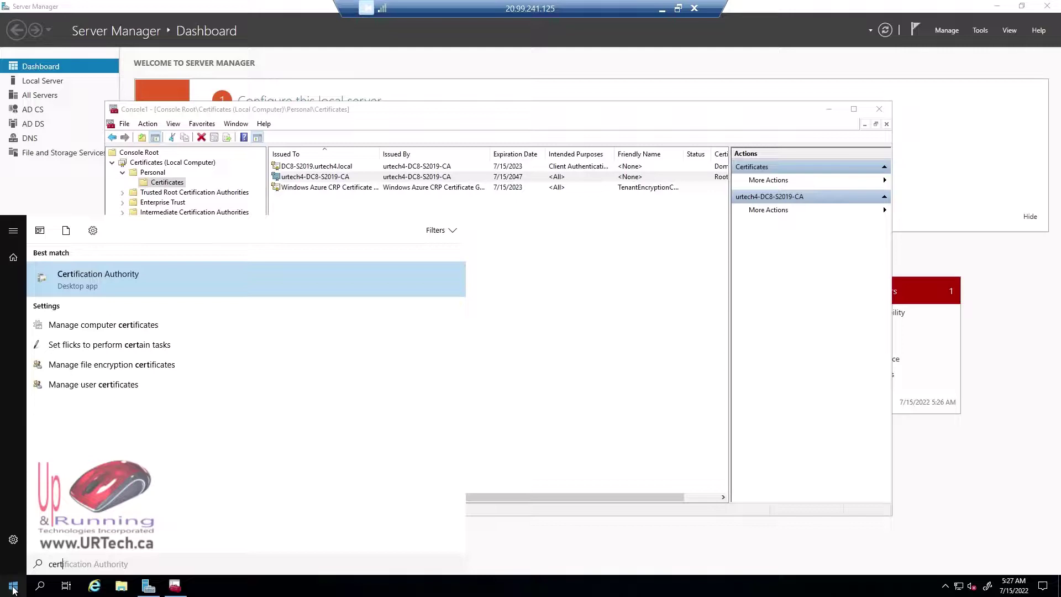
pyautogui.press('Return')
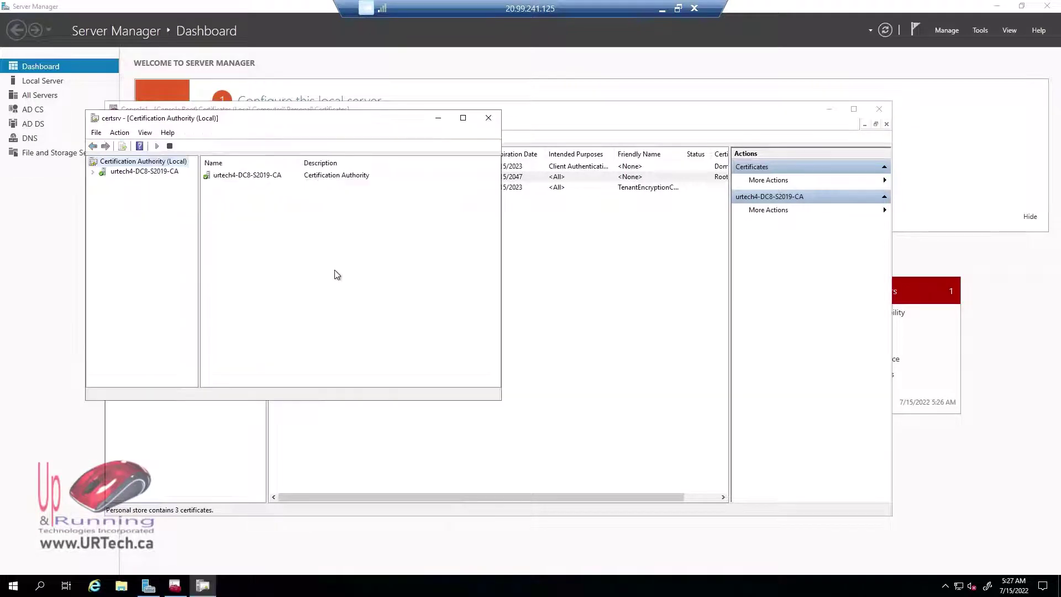
pyautogui.click(93, 172)
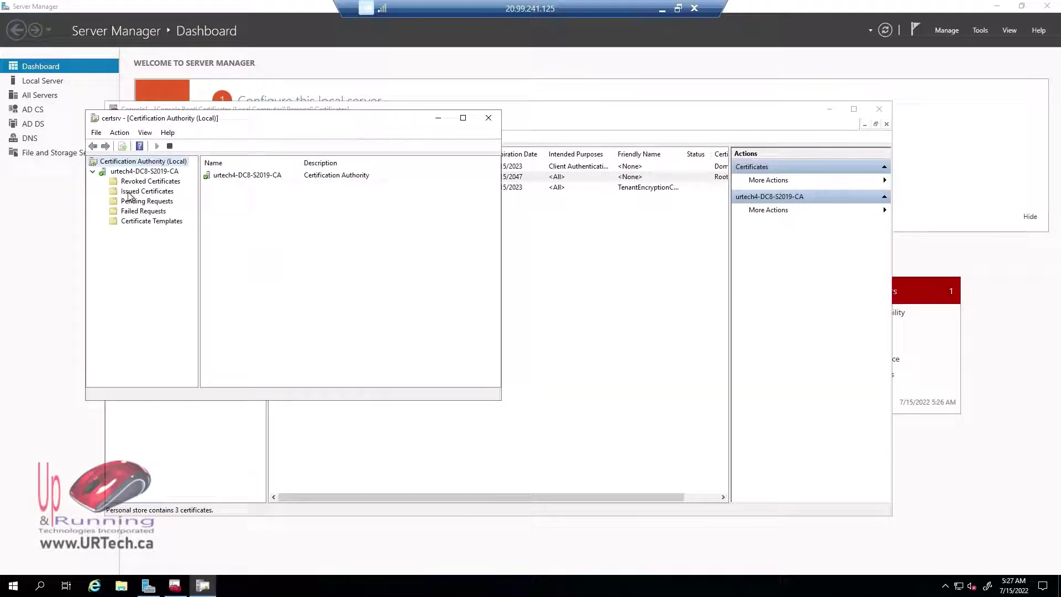
pyautogui.click(130, 193)
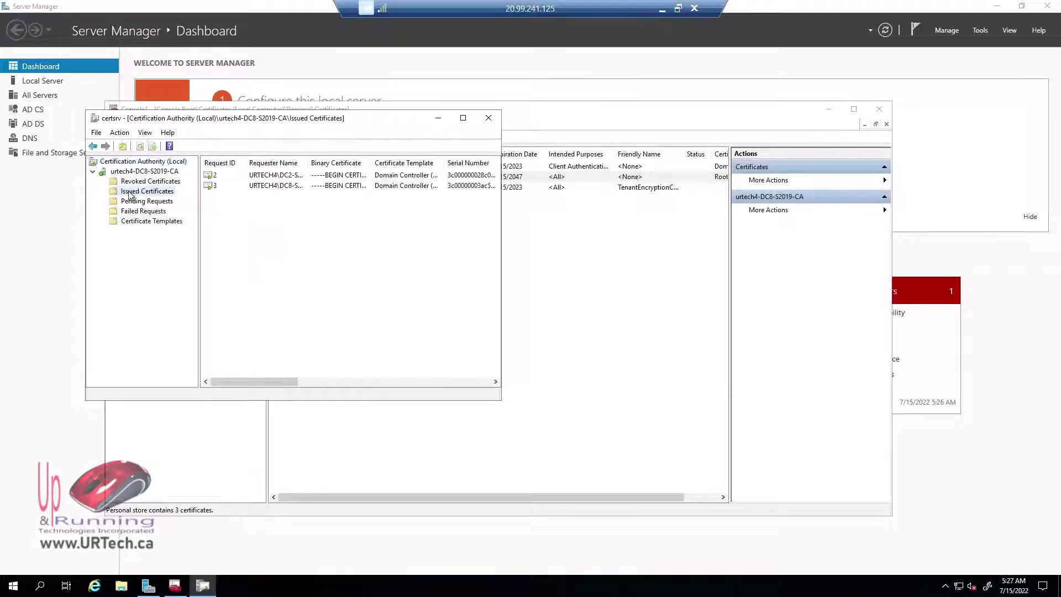
pyautogui.rightClick(277, 229)
pyautogui.click(304, 231)
pyautogui.moveTo(239, 125); pyautogui.dragTo(598, 148)
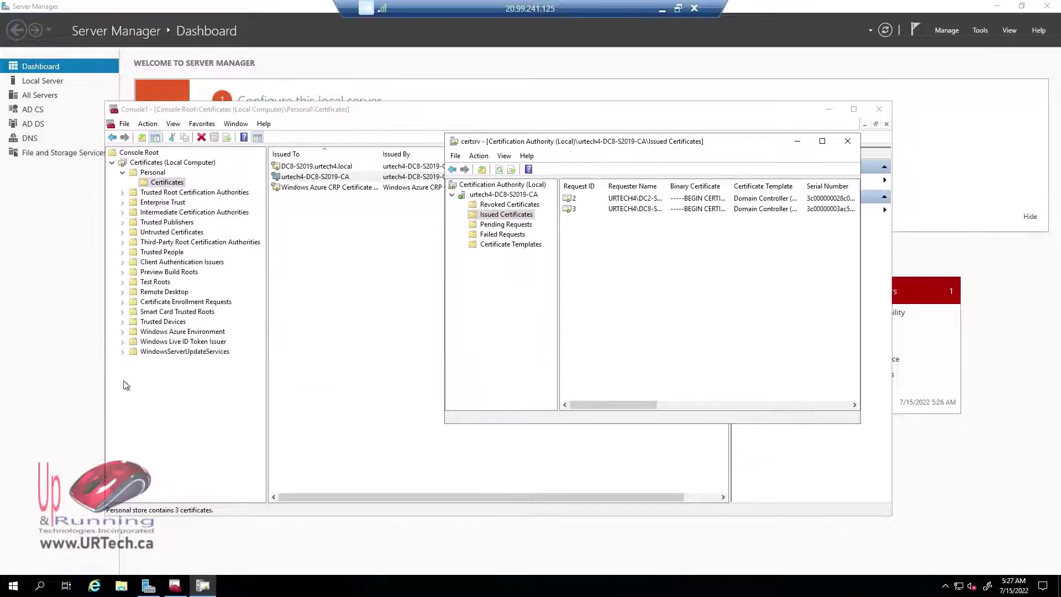
# Run ldp and connect to dc8-s2019 on port 636 with SSL
pyautogui.click(17, 582)
pyautogui.write('ld')
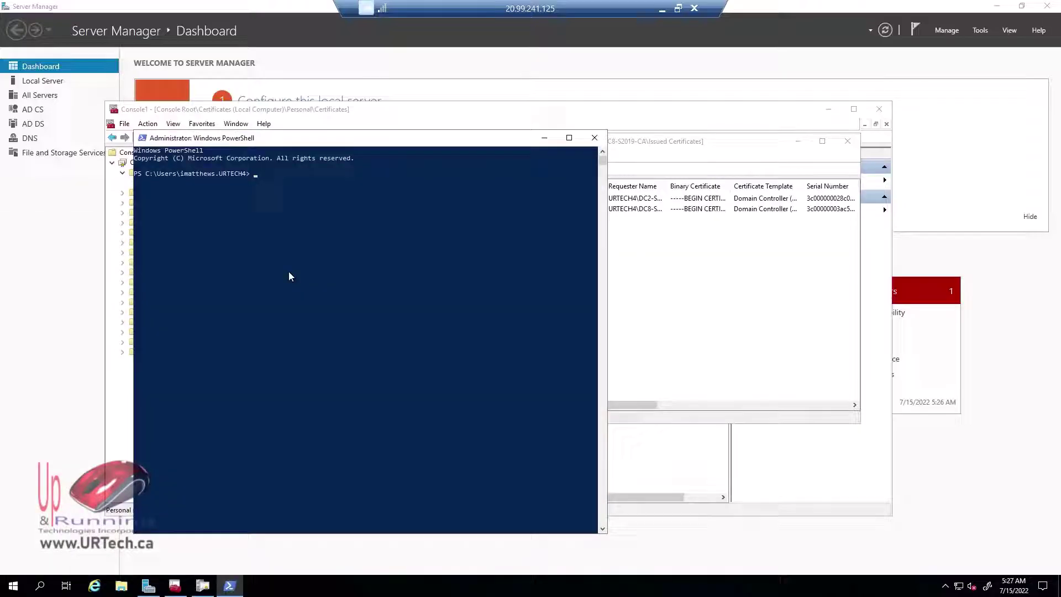
pyautogui.write('ldp')
pyautogui.press('Return')
pyautogui.click(595, 138)
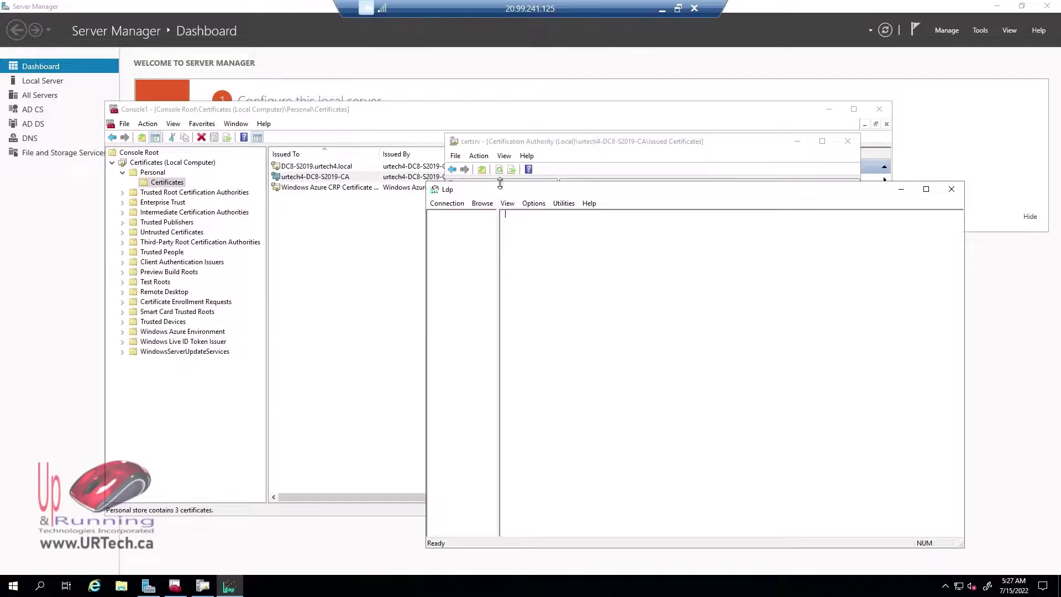
pyautogui.click(447, 203)
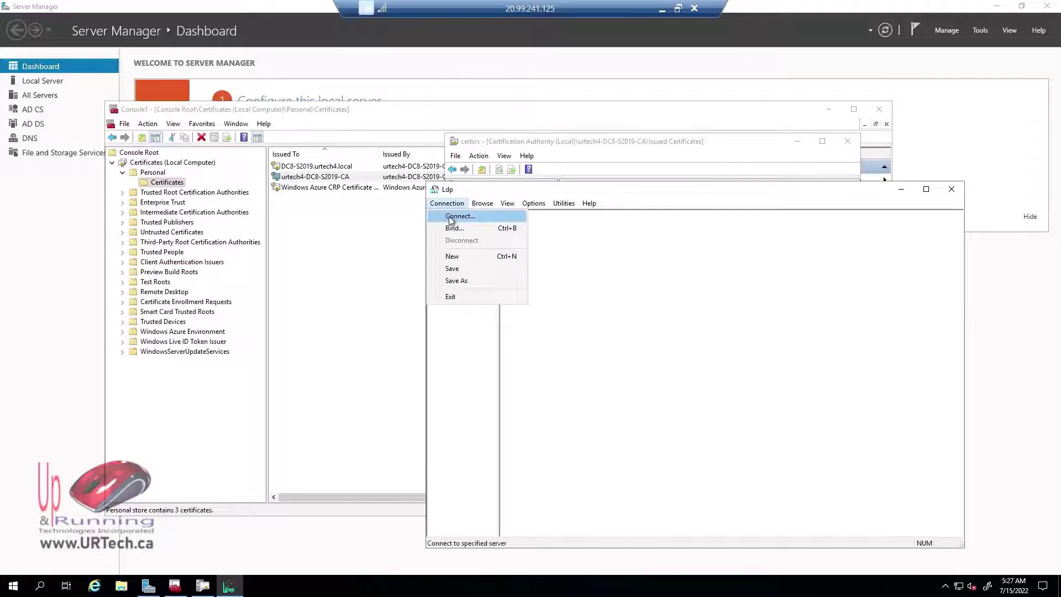
pyautogui.click(450, 217)
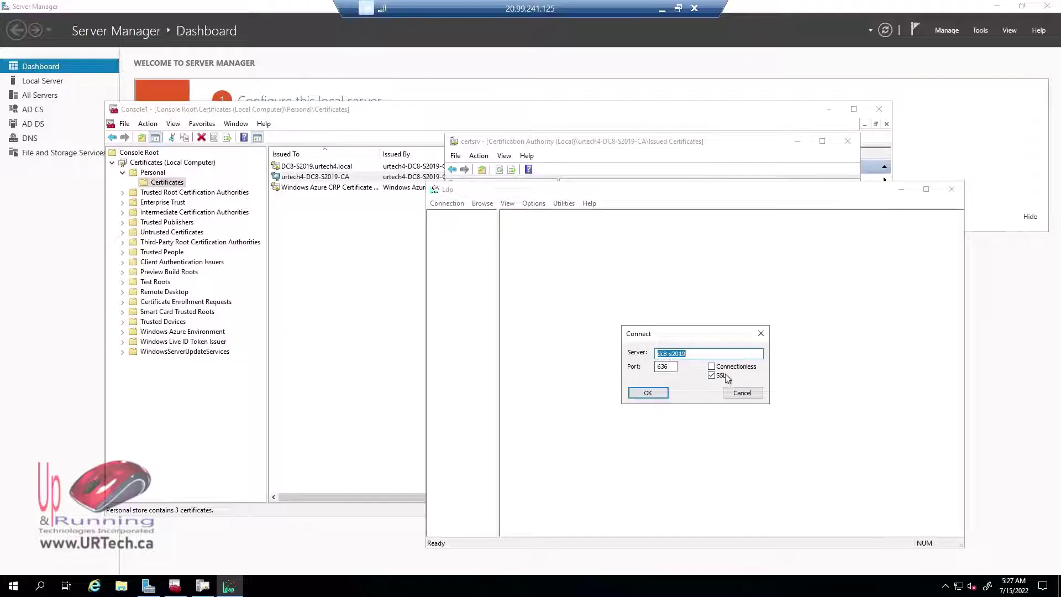
pyautogui.doubleClick(665, 366)
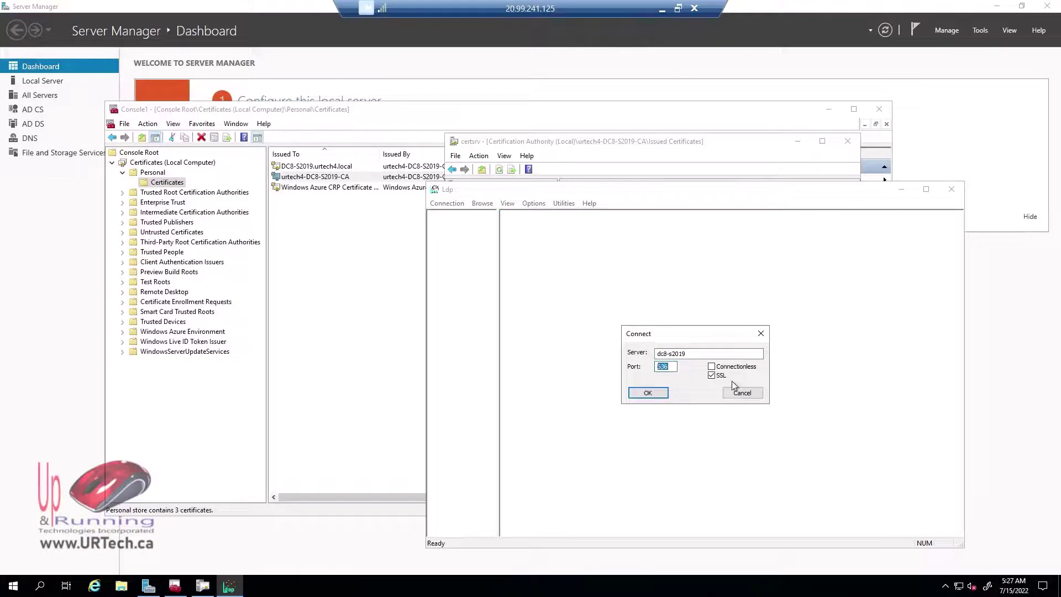
pyautogui.click(647, 392)
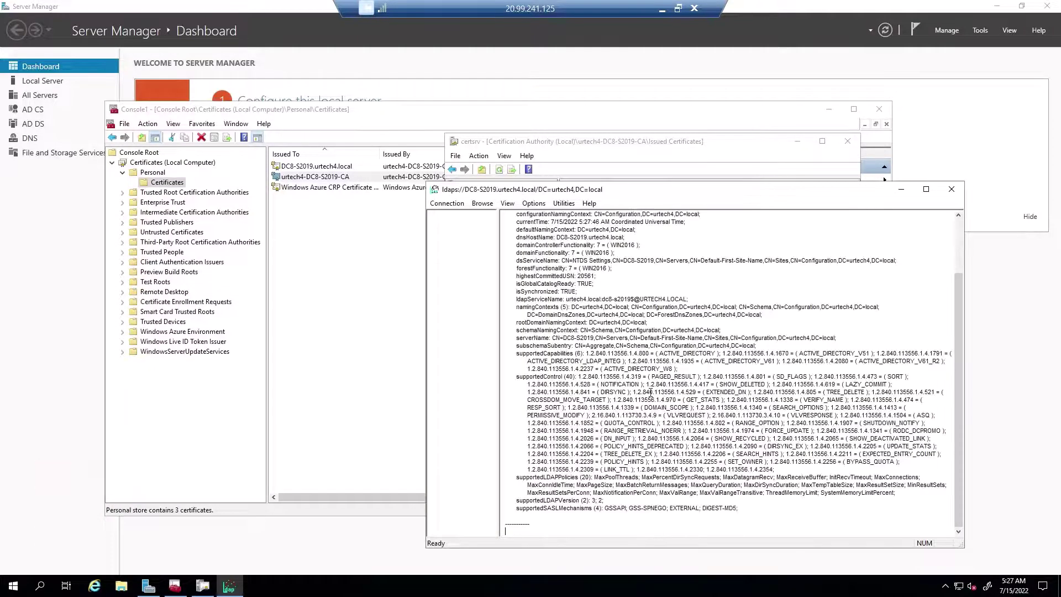
# Restore the DC8-S2019 session to a window and bring the DC2-S2022 session full screen
pyautogui.click(678, 8)
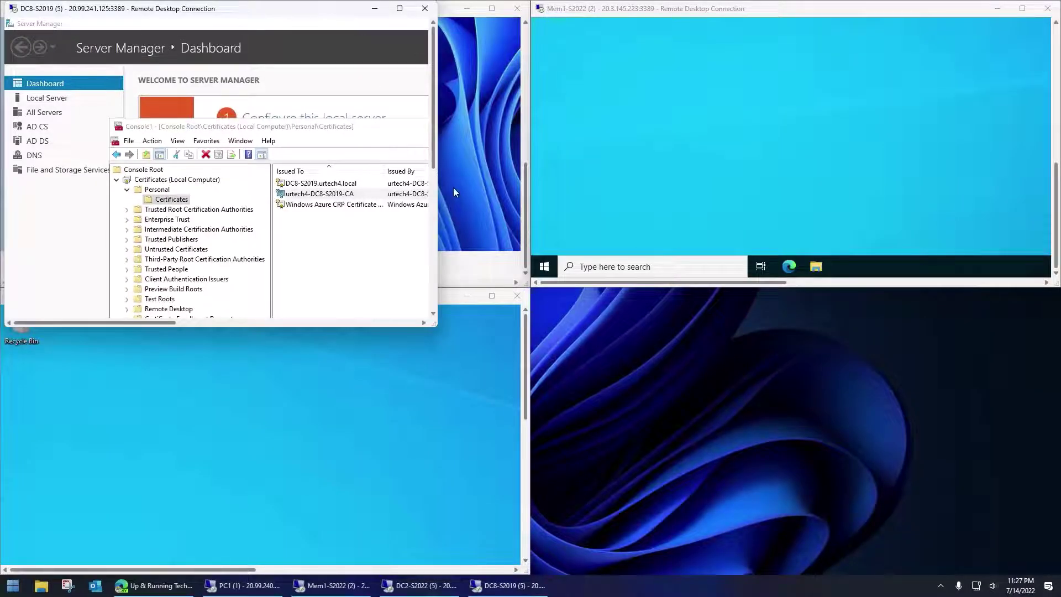
pyautogui.moveTo(218, 12); pyautogui.dragTo(572, 55)
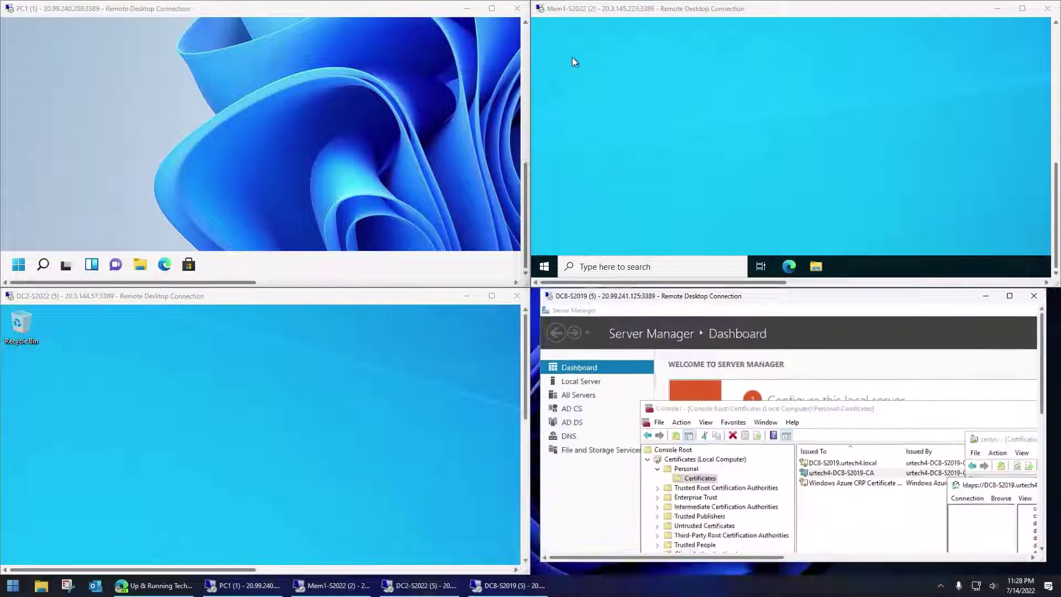
pyautogui.moveTo(227, 300); pyautogui.dragTo(280, 264)
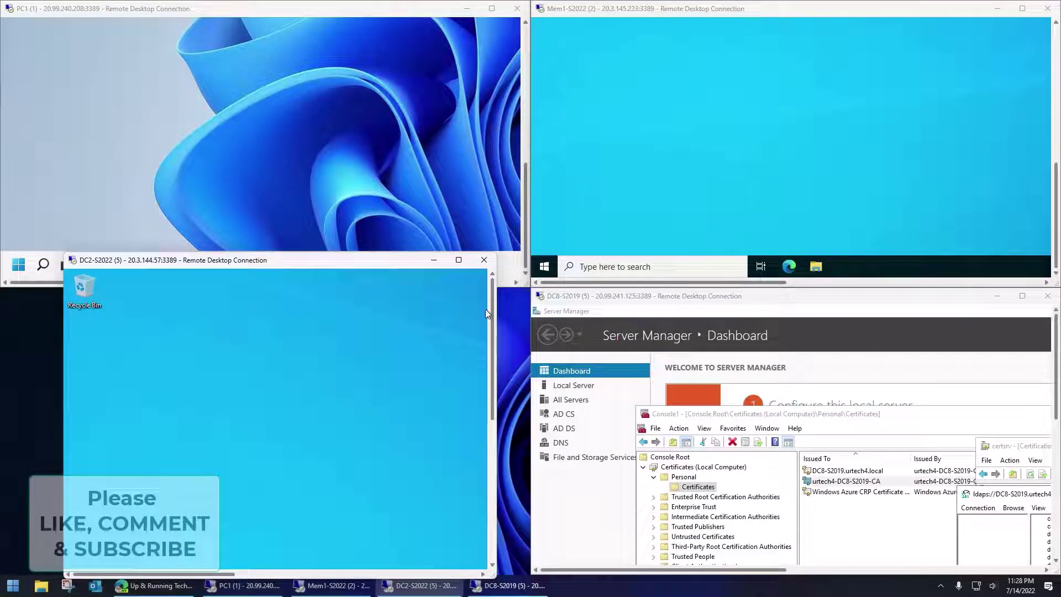
pyautogui.press('ctrl+alt+Break')
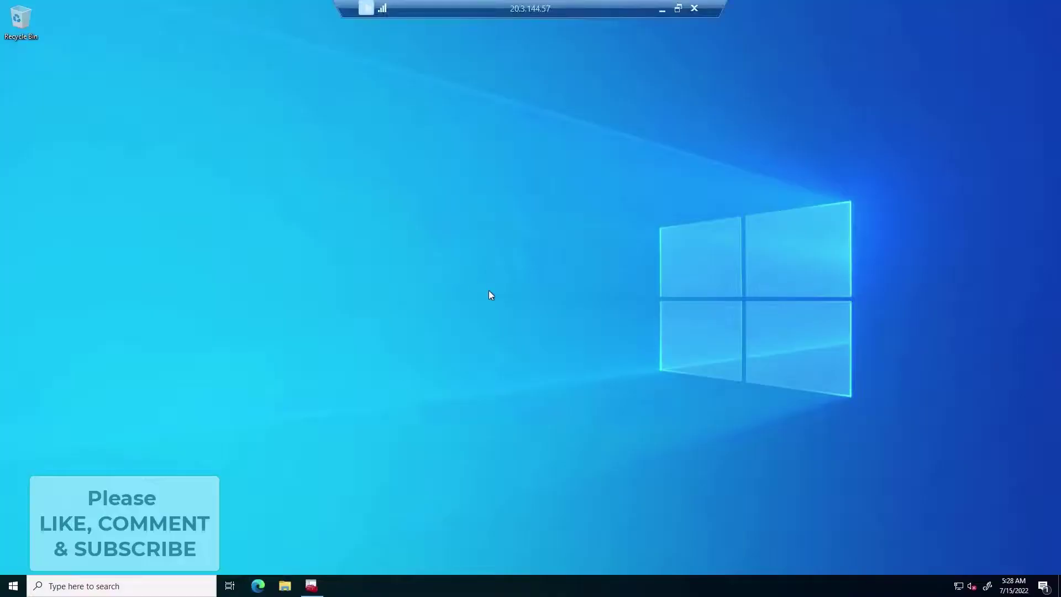
# Restart the DC2-S2022 server from the Start power-user menu and reconnect
pyautogui.rightClick(12, 587)
pyautogui.moveTo(78, 553)
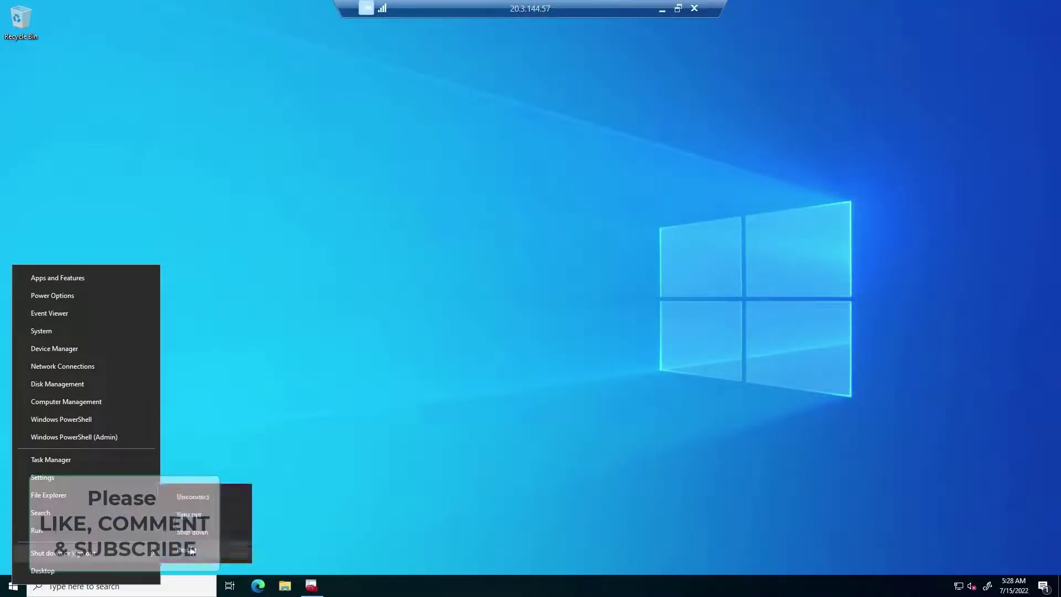
pyautogui.click(190, 551)
pyautogui.click(195, 557)
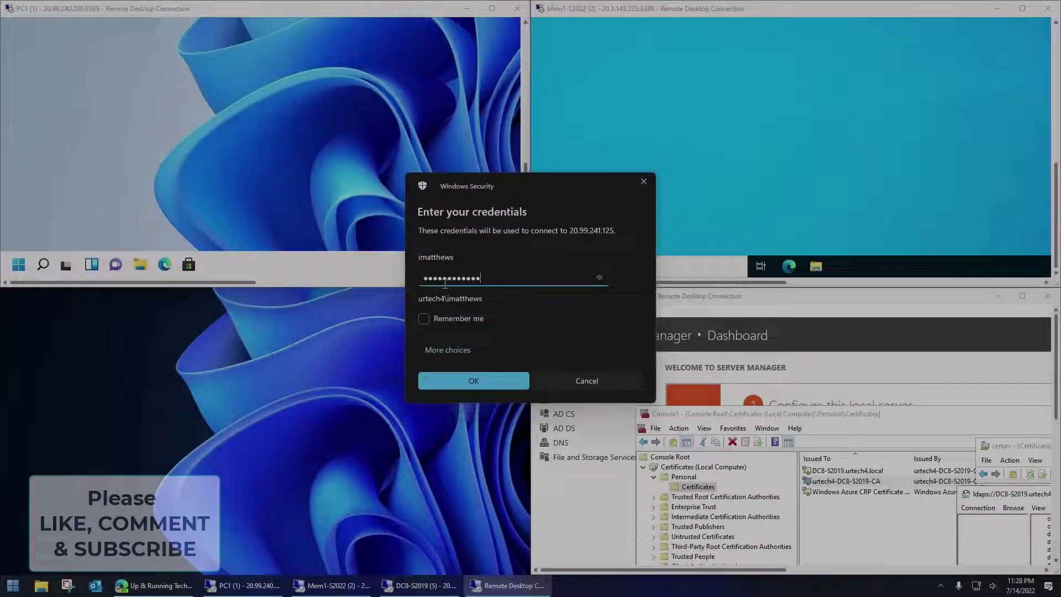
pyautogui.press('Return')
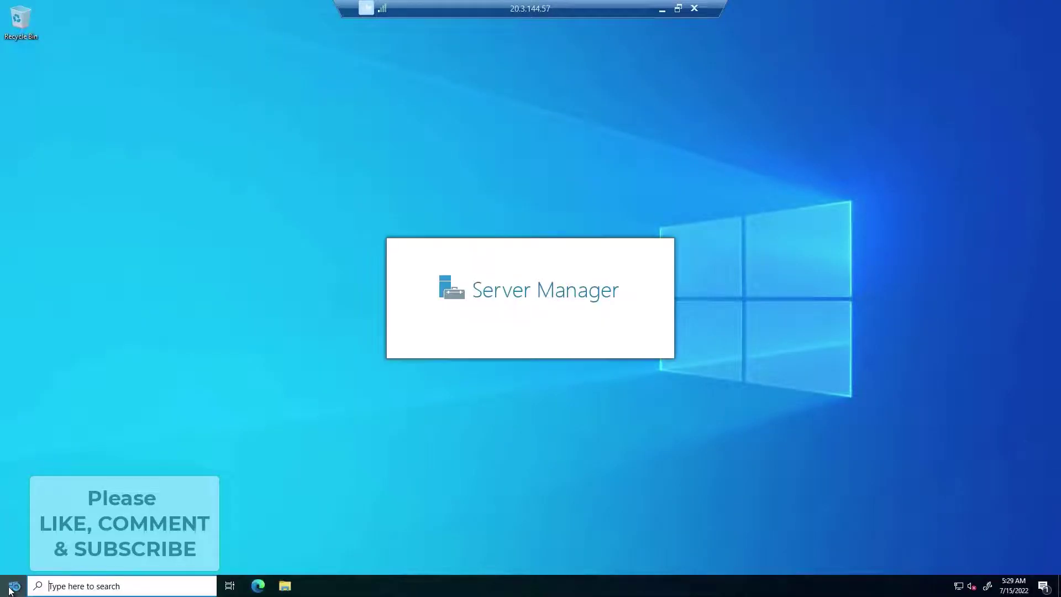
# Launch mmc.exe on DC2 and add the Certificates snap-in for the local computer account
pyautogui.click(11, 587)
pyautogui.write('mmc.exe')
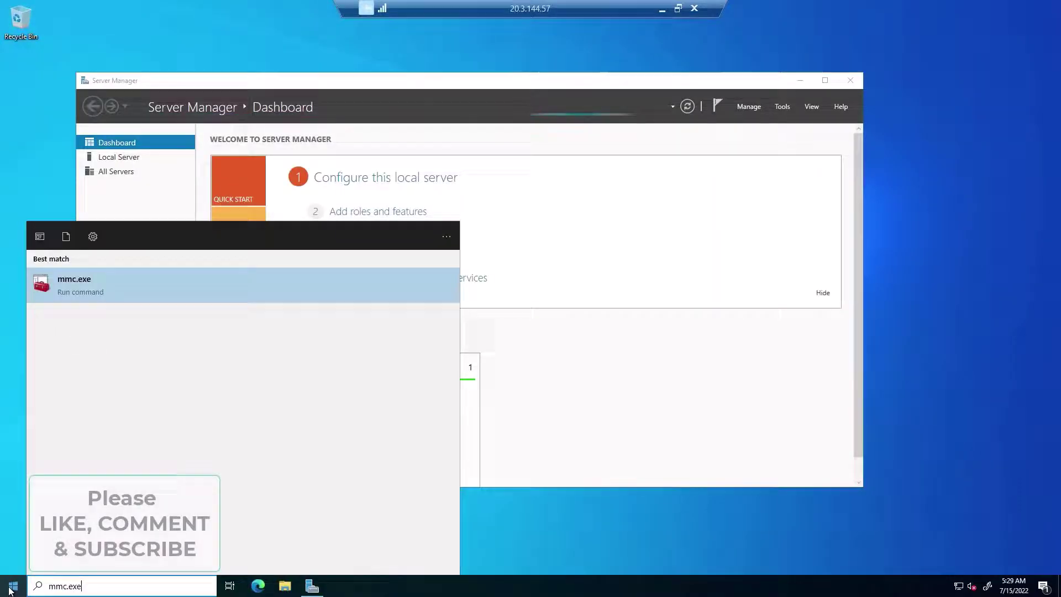
pyautogui.press('Return')
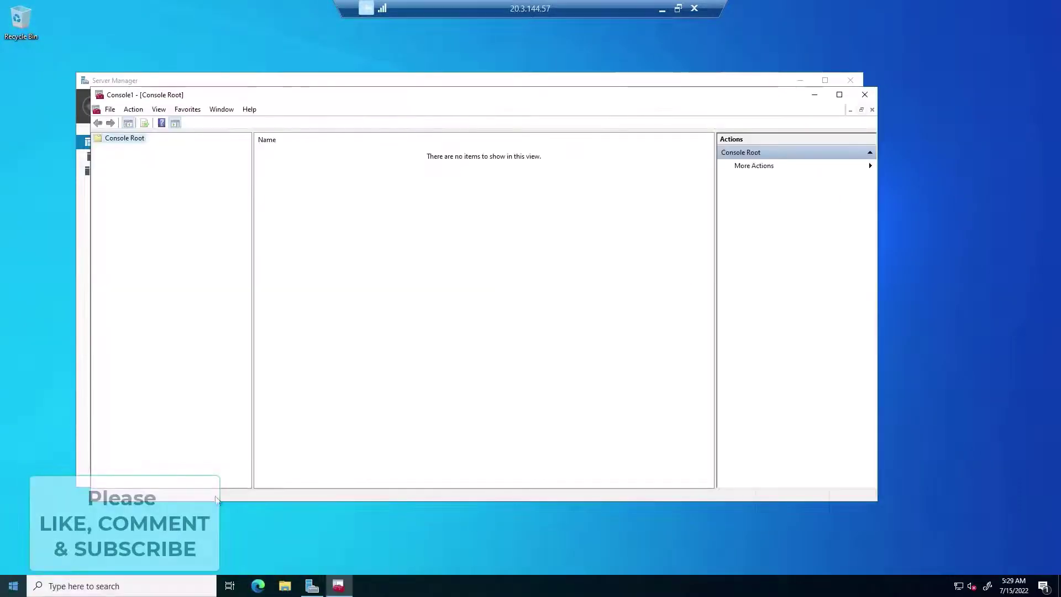
pyautogui.click(111, 109)
pyautogui.click(145, 176)
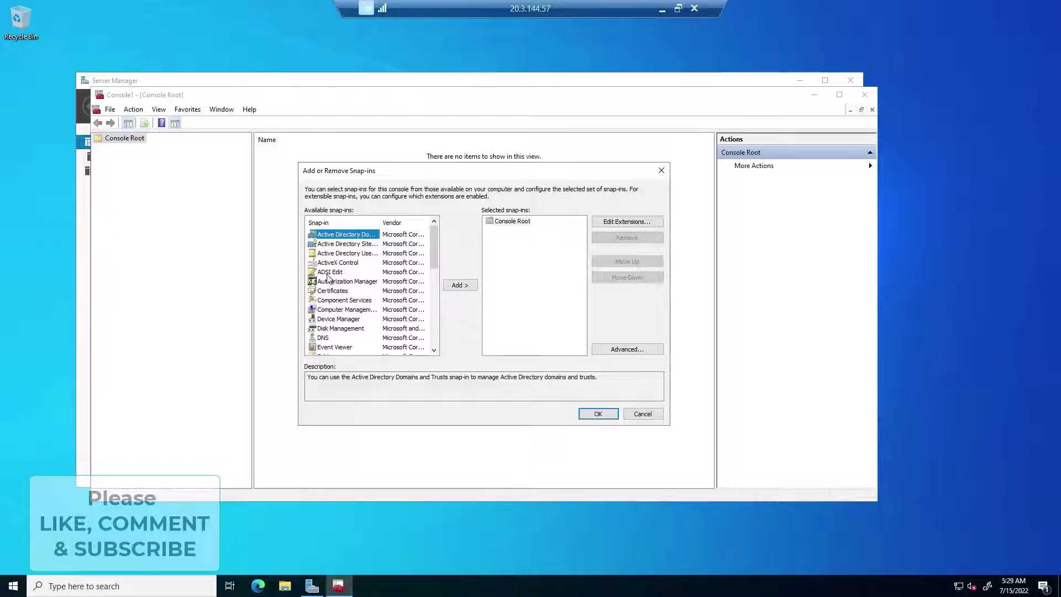
pyautogui.doubleClick(337, 302)
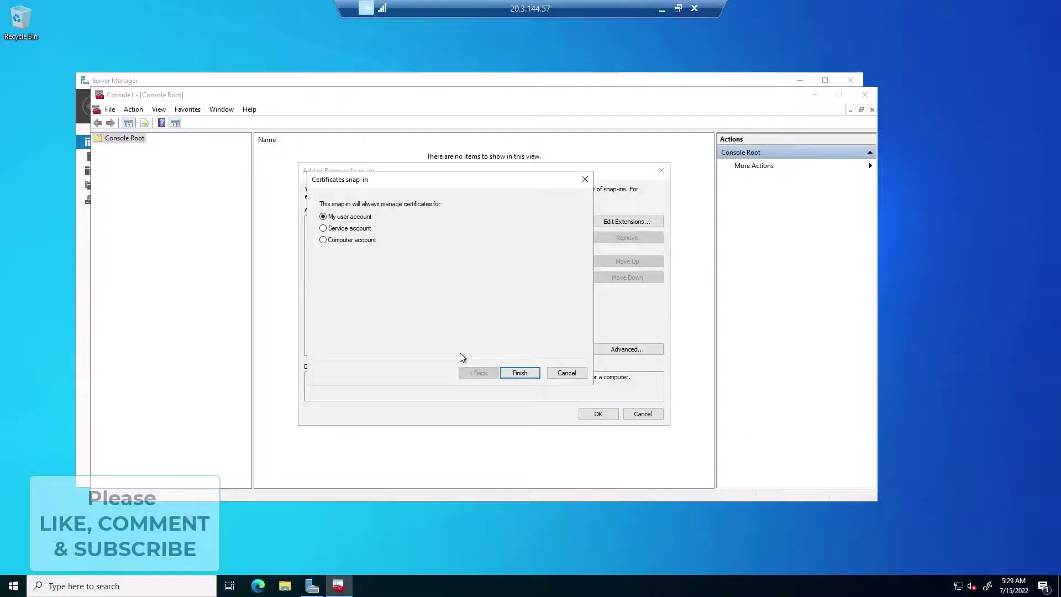
pyautogui.click(323, 240)
pyautogui.click(520, 373)
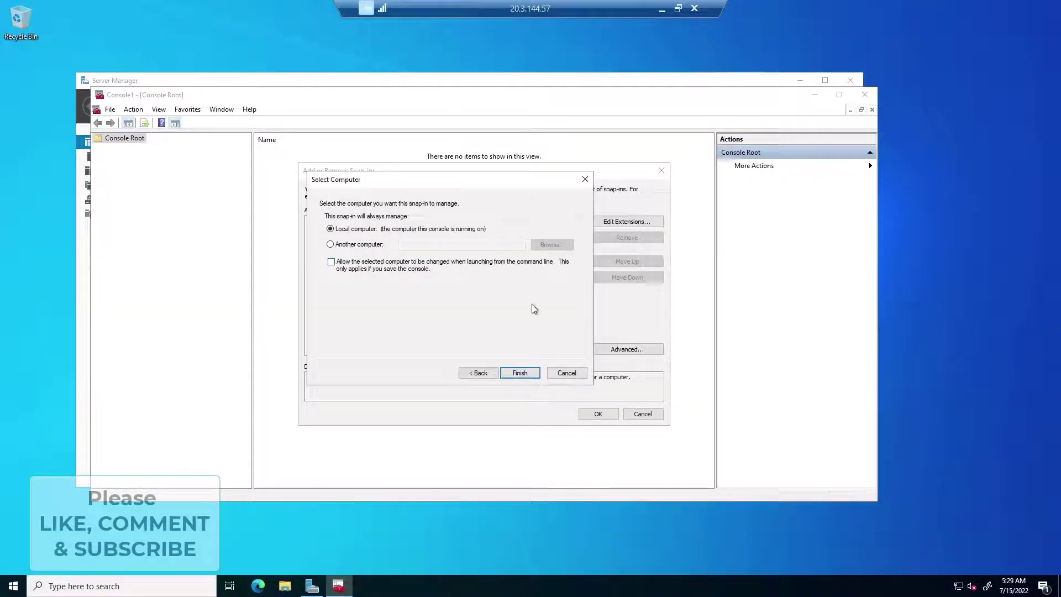
pyautogui.click(533, 372)
pyautogui.click(600, 415)
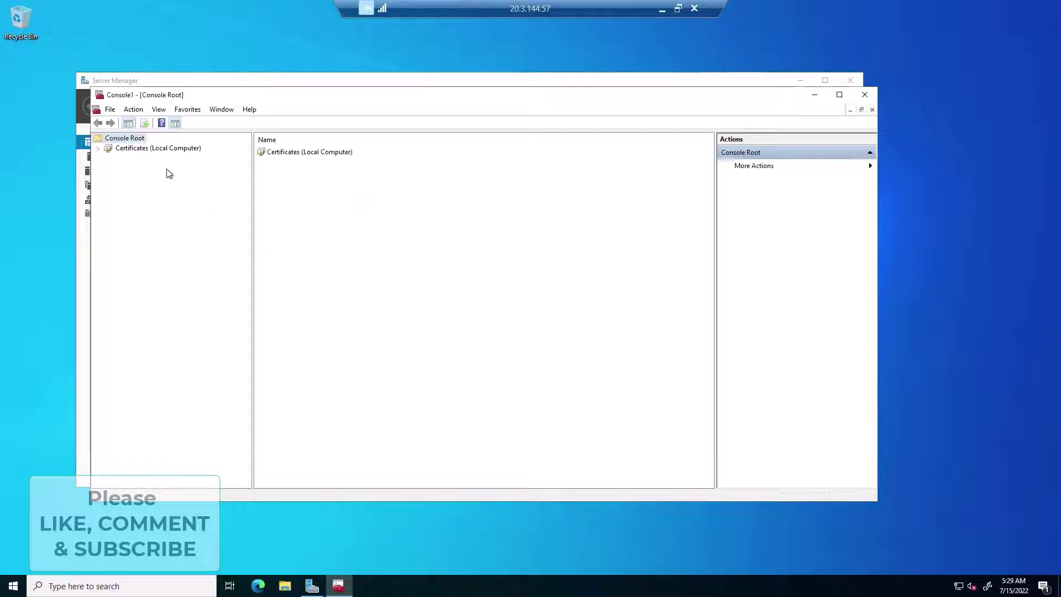
# Open Personal > Certificates and select the DC2-S2022.urtech4.local certificate
pyautogui.click(98, 148)
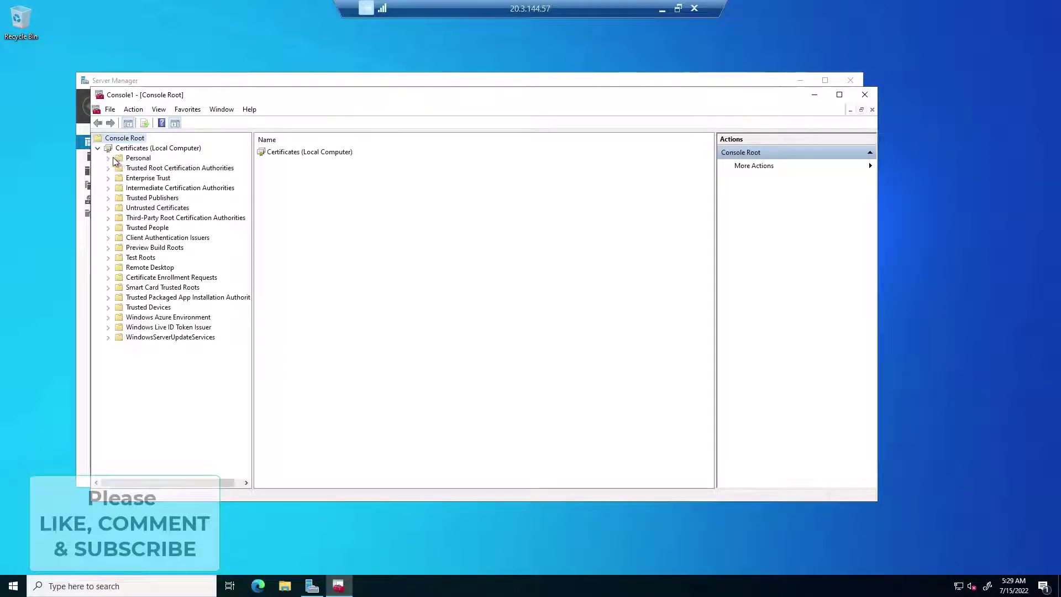
pyautogui.doubleClick(115, 158)
pyautogui.click(153, 168)
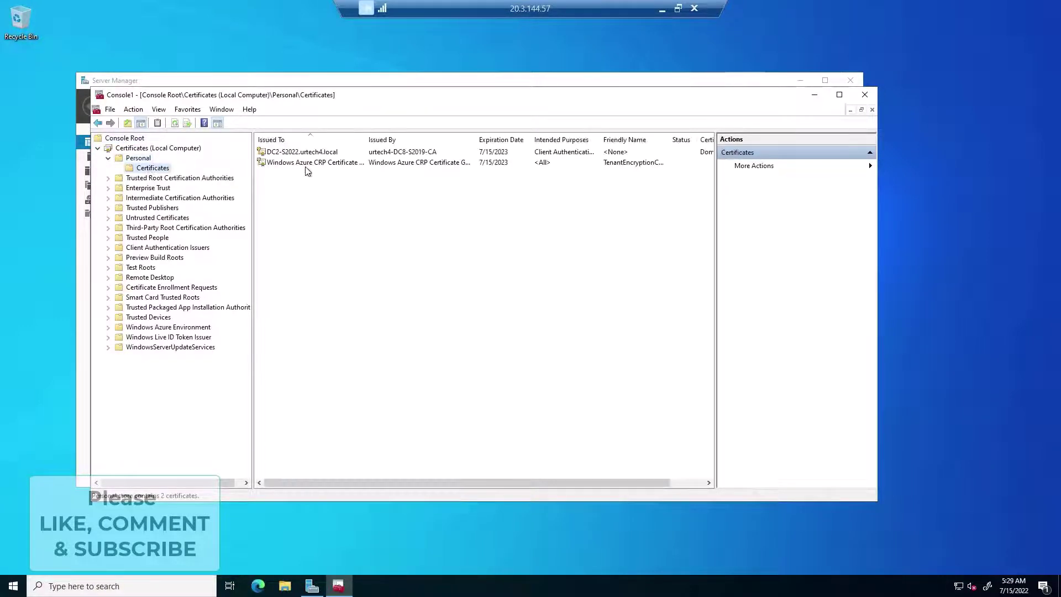
pyautogui.click(315, 153)
pyautogui.moveTo(353, 95); pyautogui.dragTo(440, 109)
# Launch ldp and connect to localhost on port 636 with SSL
pyautogui.click(12, 587)
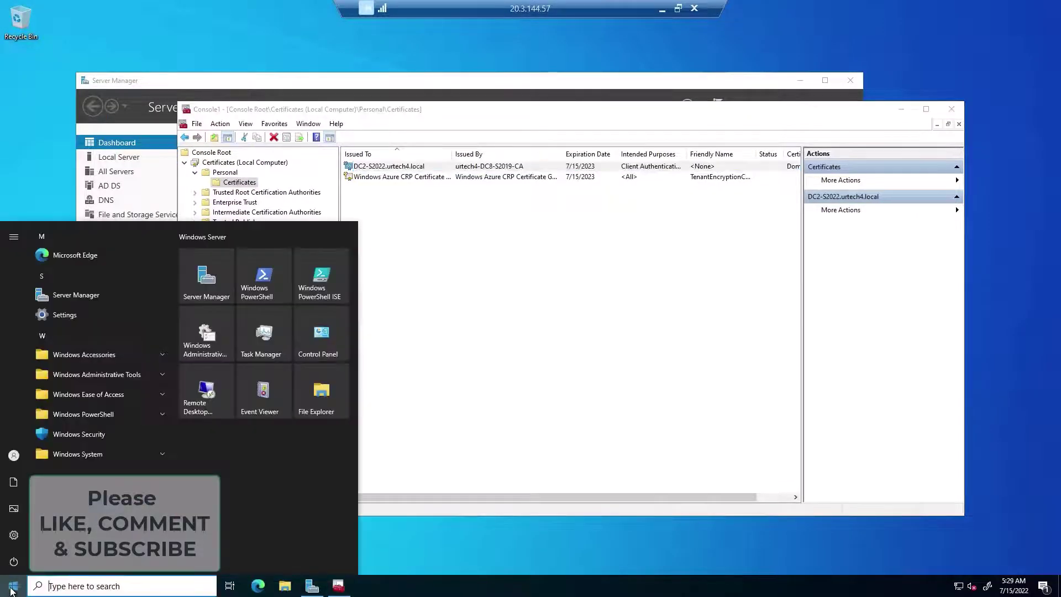
pyautogui.write('ldp')
pyautogui.press('Return')
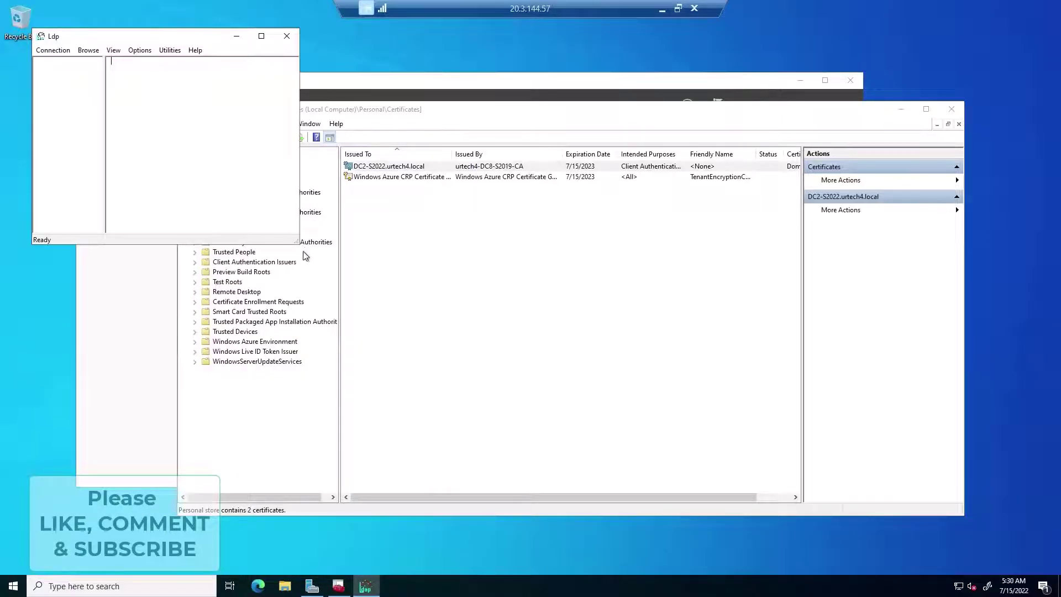
pyautogui.moveTo(297, 241); pyautogui.dragTo(691, 411)
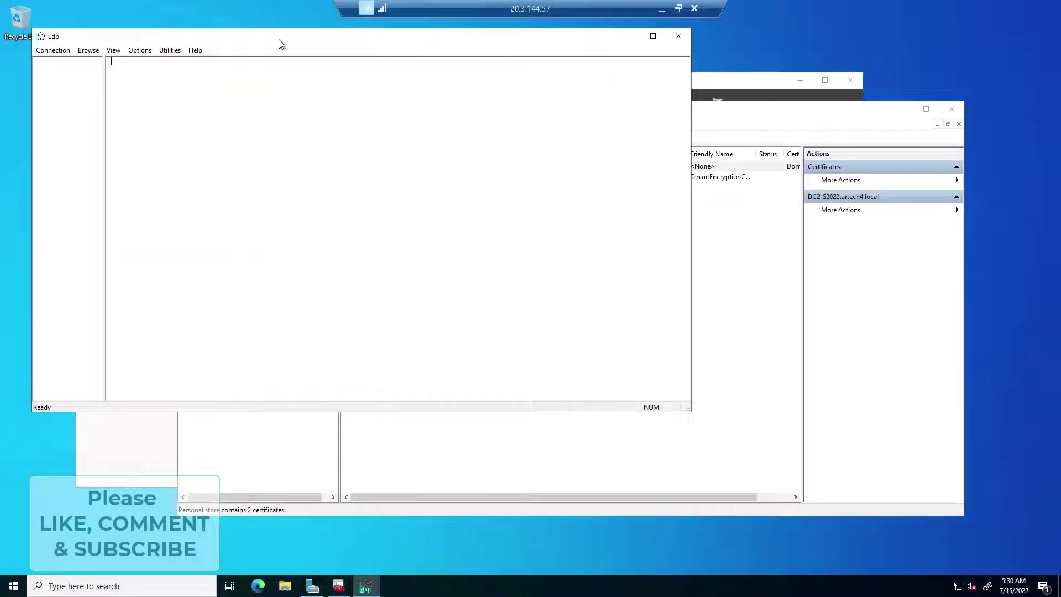
pyautogui.moveTo(278, 38); pyautogui.dragTo(379, 109)
pyautogui.click(154, 119)
pyautogui.click(160, 134)
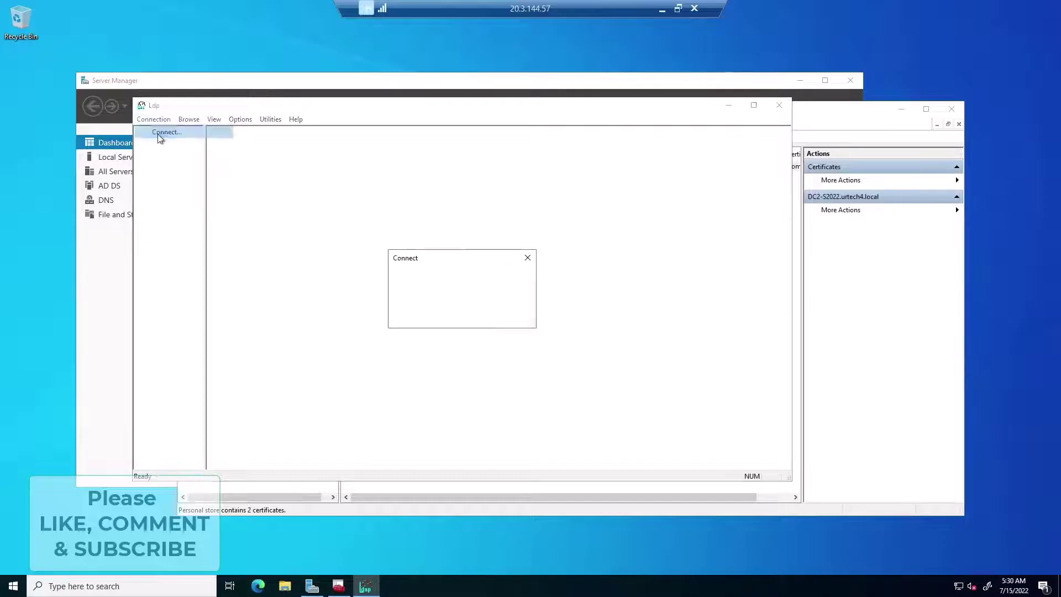
pyautogui.press('Tab')
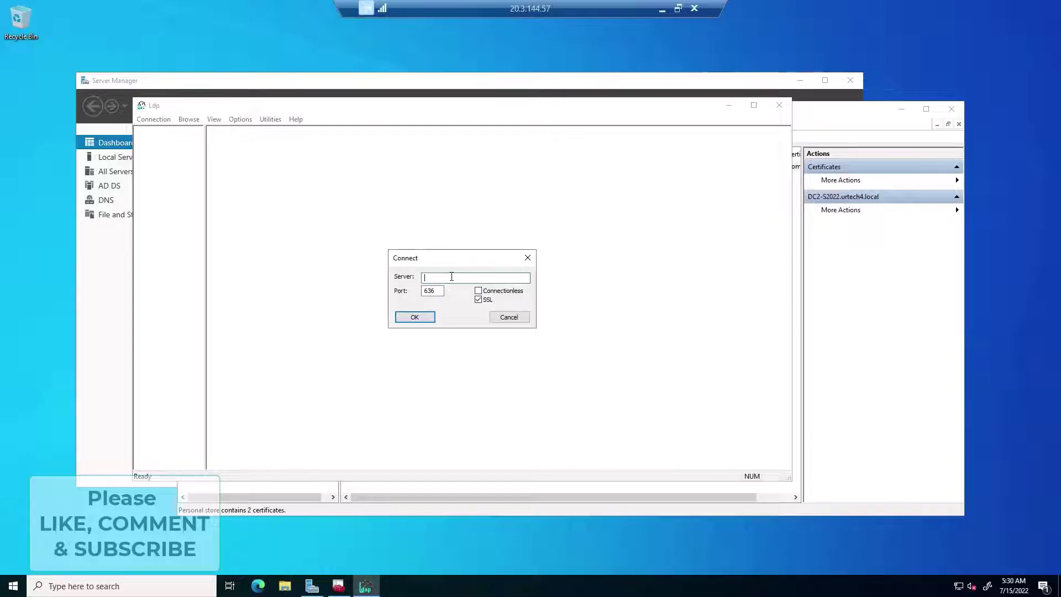
pyautogui.write('localhost')
pyautogui.press('Return')
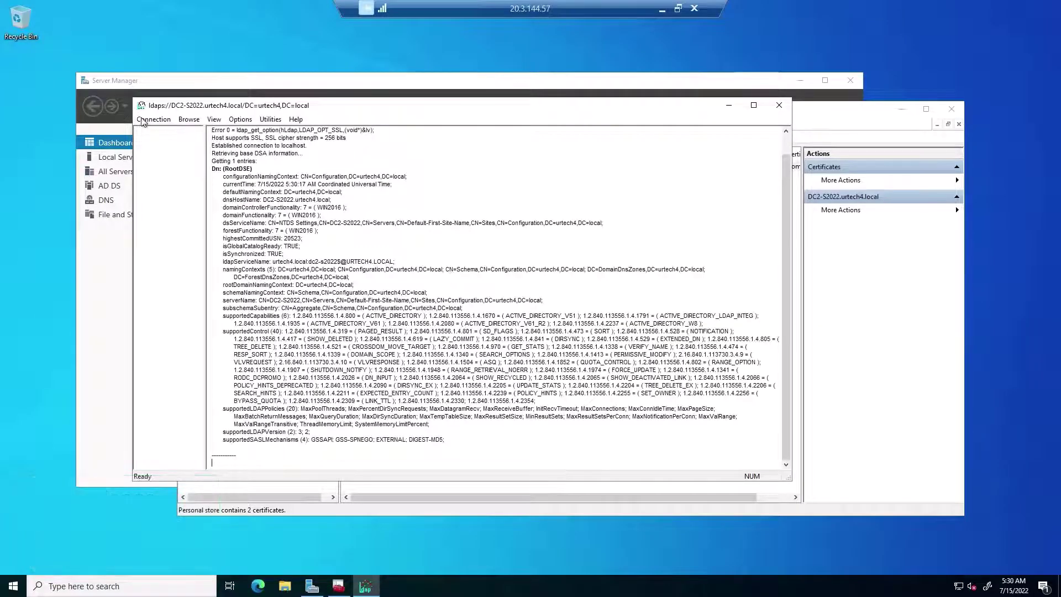
# Disconnect, clear the output, and connect to dc8-s2019 on port 636 with SSL
pyautogui.click(148, 120)
pyautogui.click(168, 157)
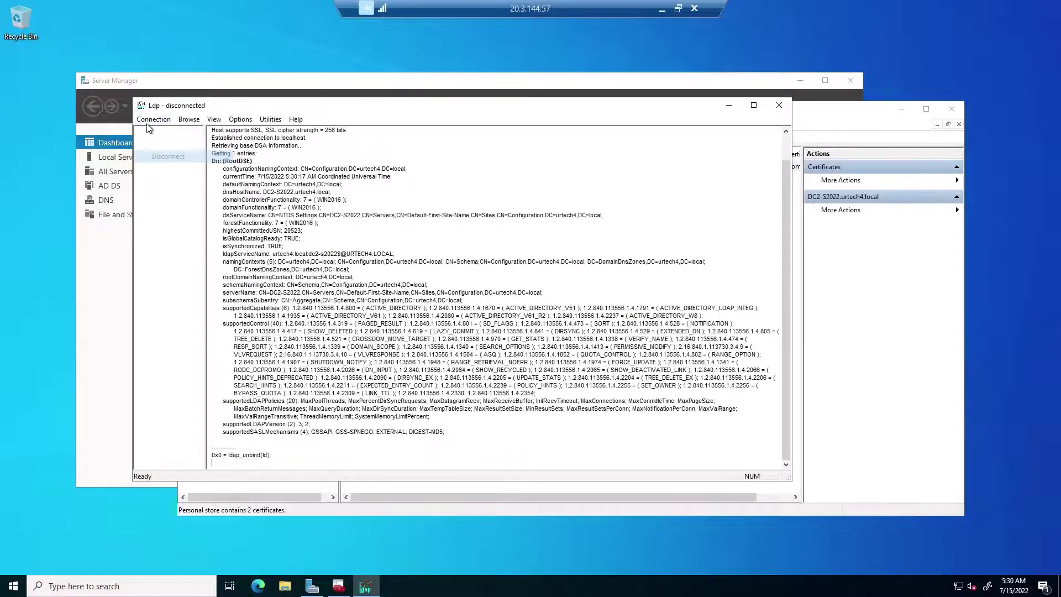
pyautogui.click(153, 120)
pyautogui.click(159, 172)
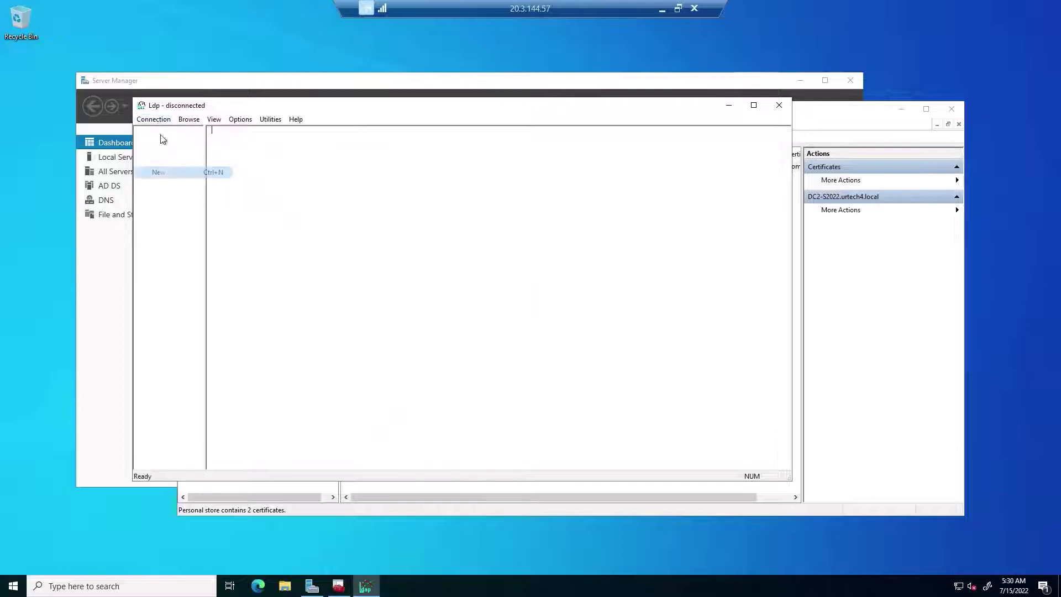
pyautogui.click(154, 119)
pyautogui.click(167, 132)
pyautogui.click(456, 279)
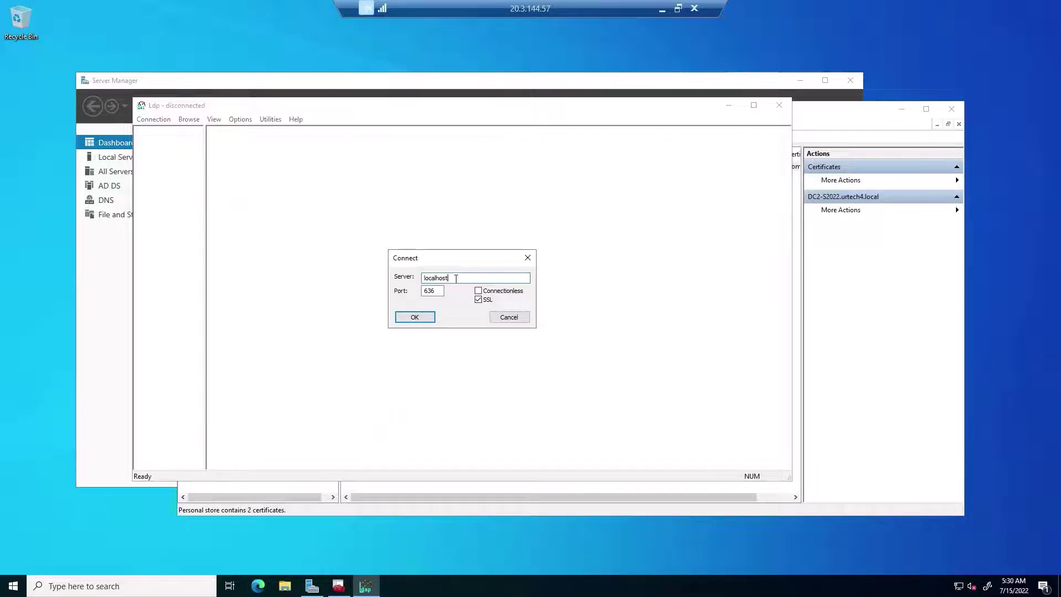
pyautogui.write('dc8-s2019')
pyautogui.click(415, 317)
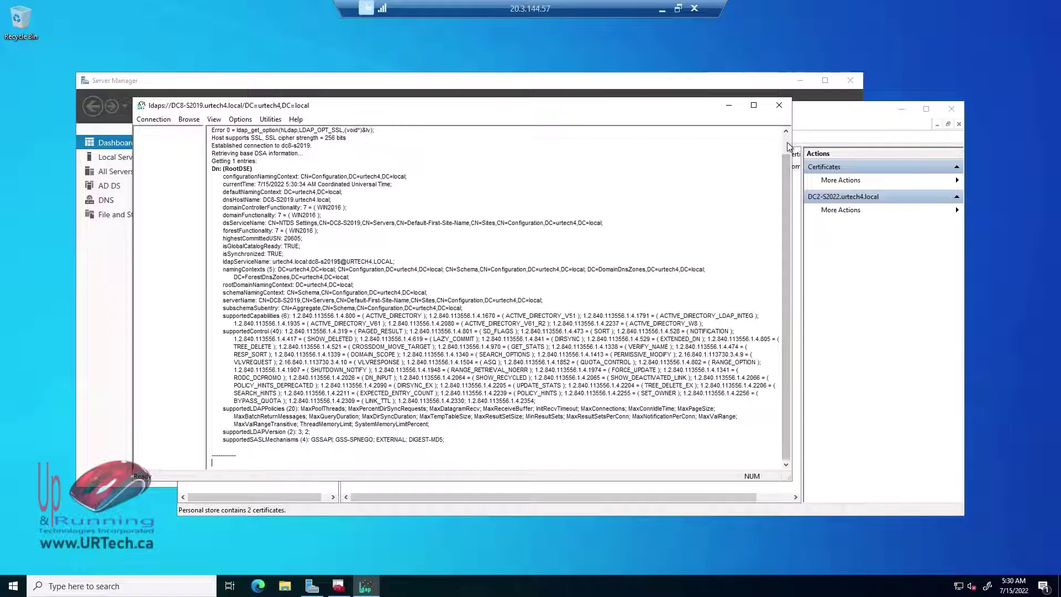
pyautogui.moveTo(787, 142); pyautogui.dragTo(789, 236)
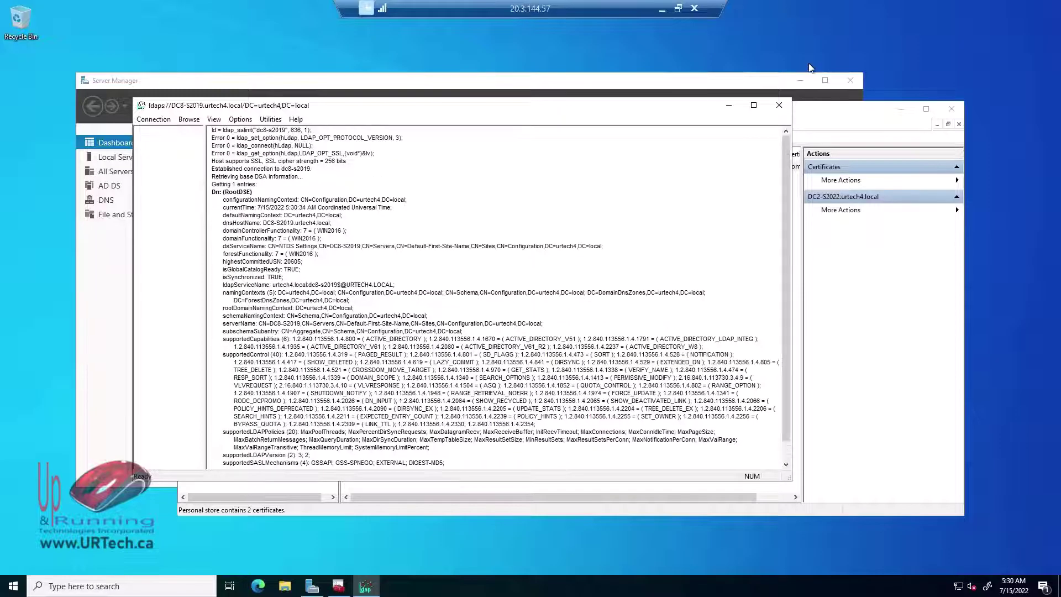
# Close Ldp and restore and snap the DC2-S2022 session window
pyautogui.click(780, 106)
pyautogui.click(678, 8)
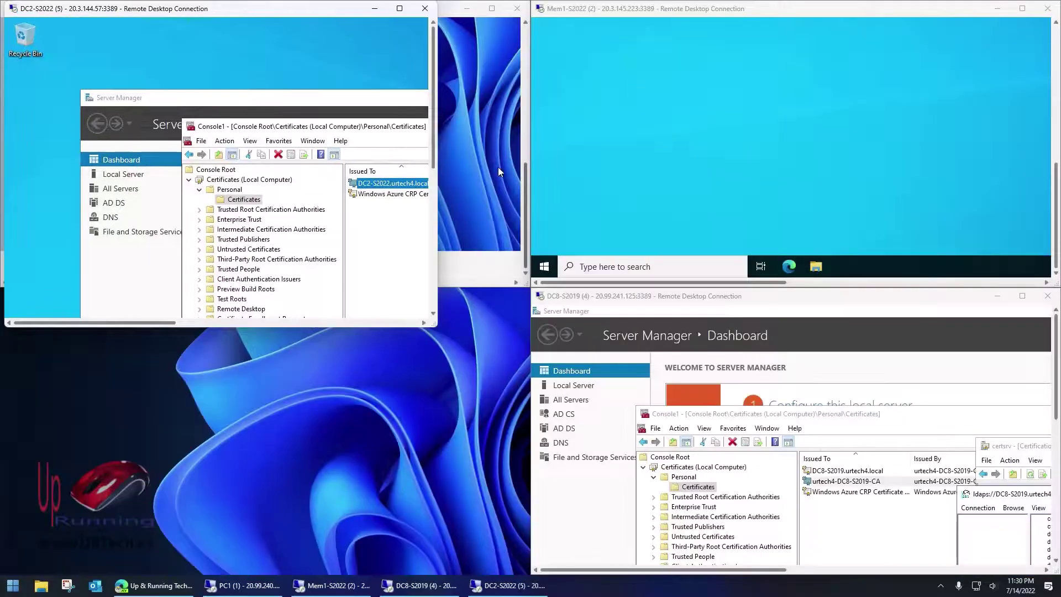
pyautogui.moveTo(323, 8); pyautogui.dragTo(304, 248)
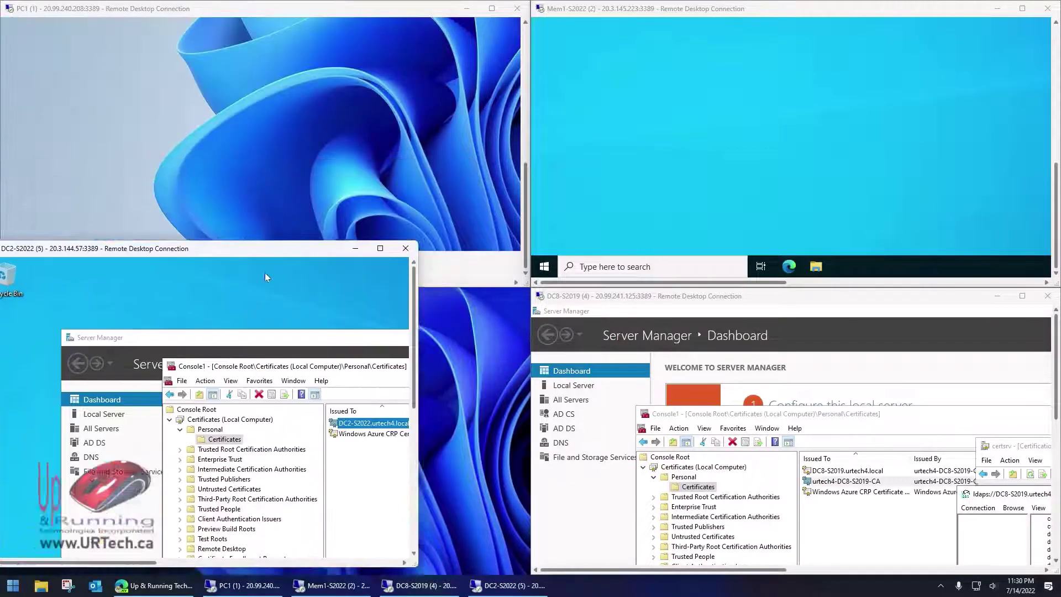
pyautogui.press('super+Left')
pyautogui.press('super+Down')
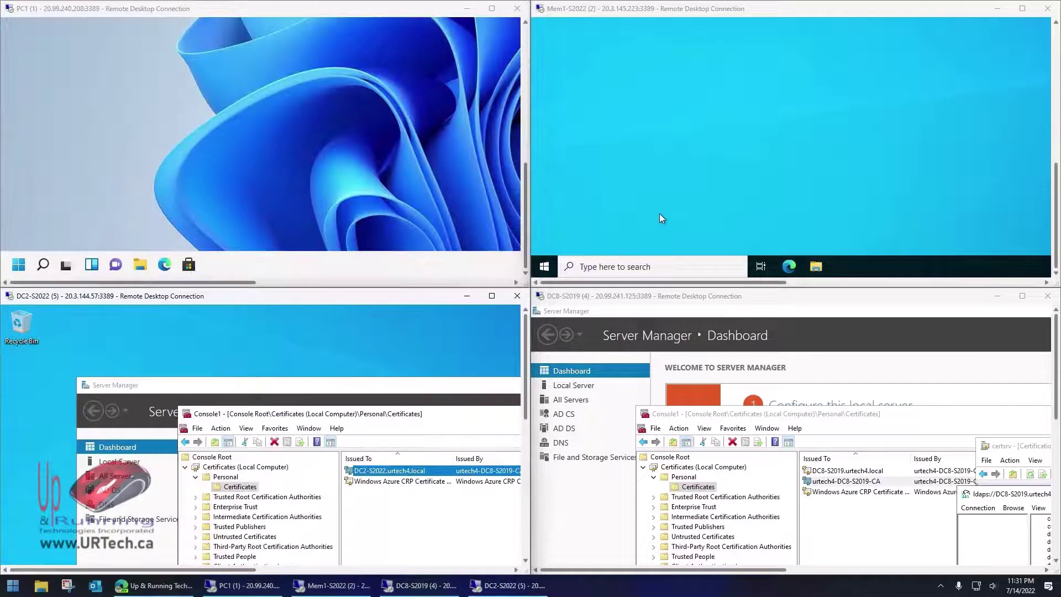
# Restart the Mem1 and PC1 machines from their Start power-user menus
pyautogui.rightClick(544, 269)
pyautogui.moveTo(588, 232)
pyautogui.click(692, 231)
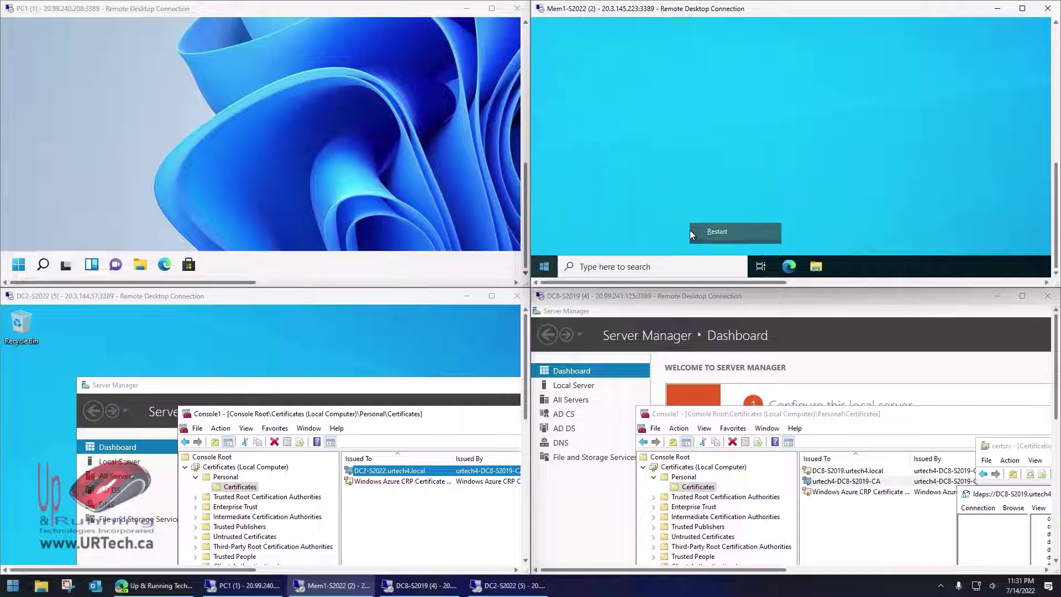
pyautogui.click(711, 244)
pyautogui.click(17, 268)
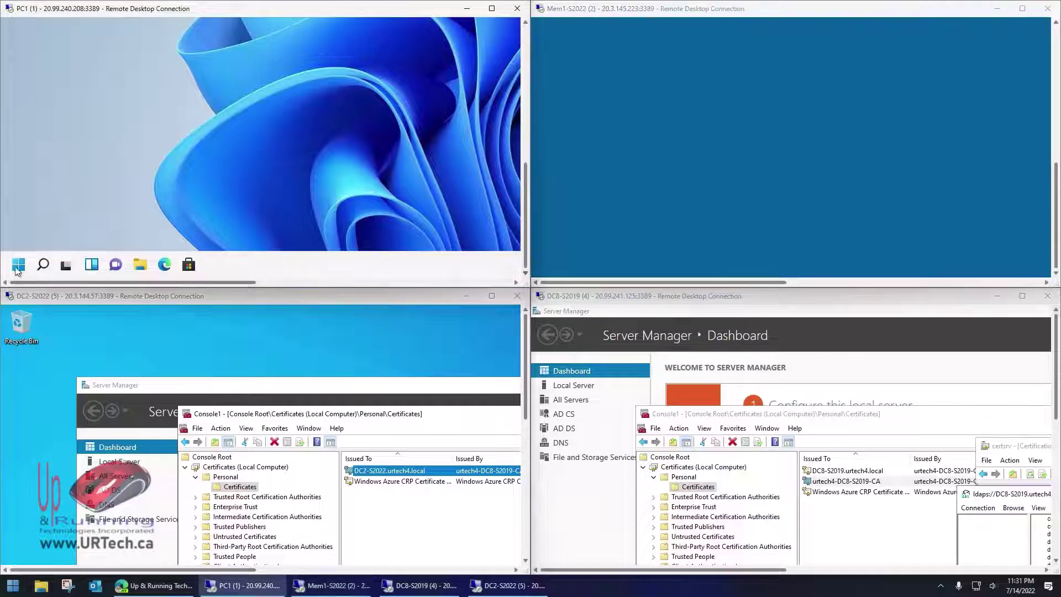
pyautogui.rightClick(18, 268)
pyautogui.moveTo(69, 221)
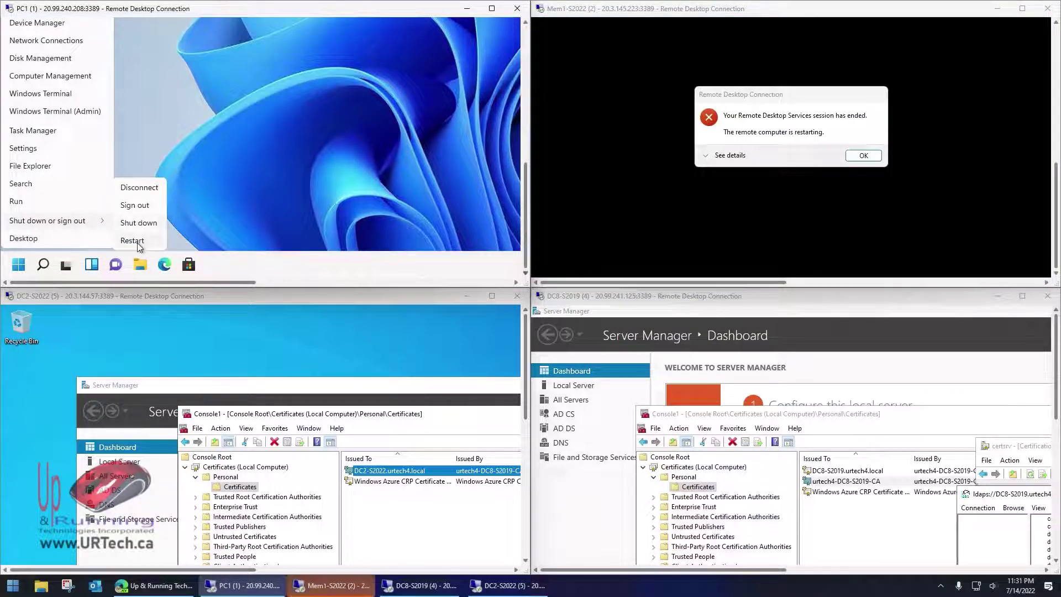
pyautogui.click(135, 241)
pyautogui.click(861, 156)
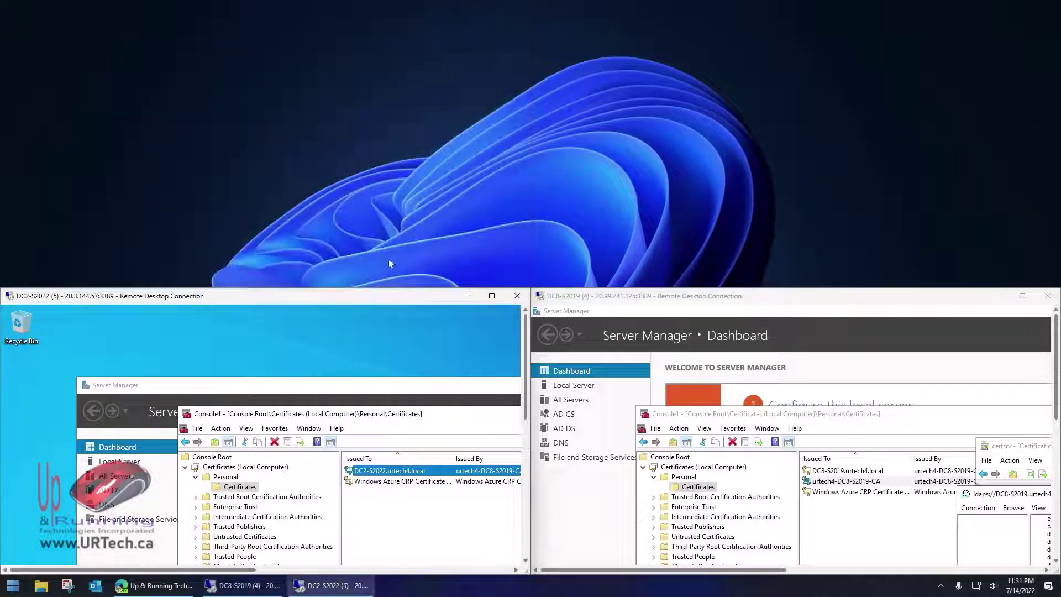
# Maximize the DC8-S2019 session and launch Certification Authority from Server Manager's Tools menu
pyautogui.doubleClick(651, 296)
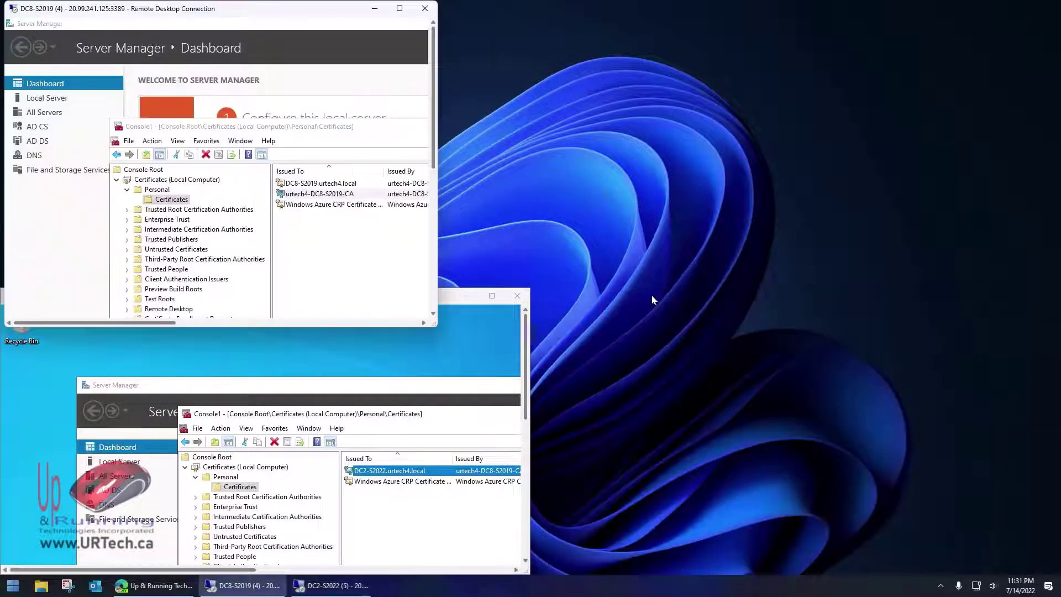
pyautogui.click(400, 9)
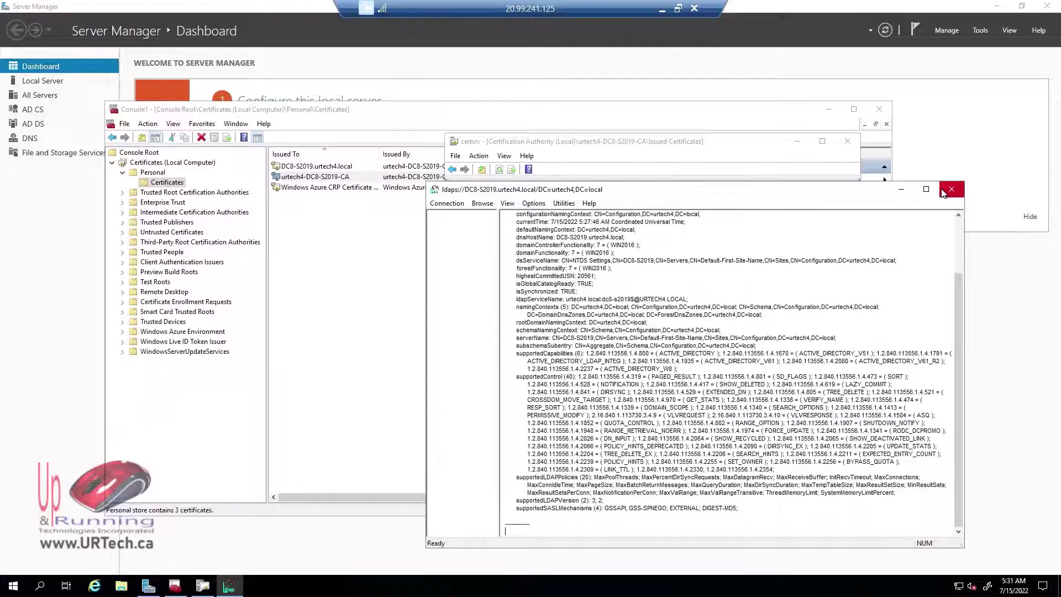
pyautogui.click(974, 32)
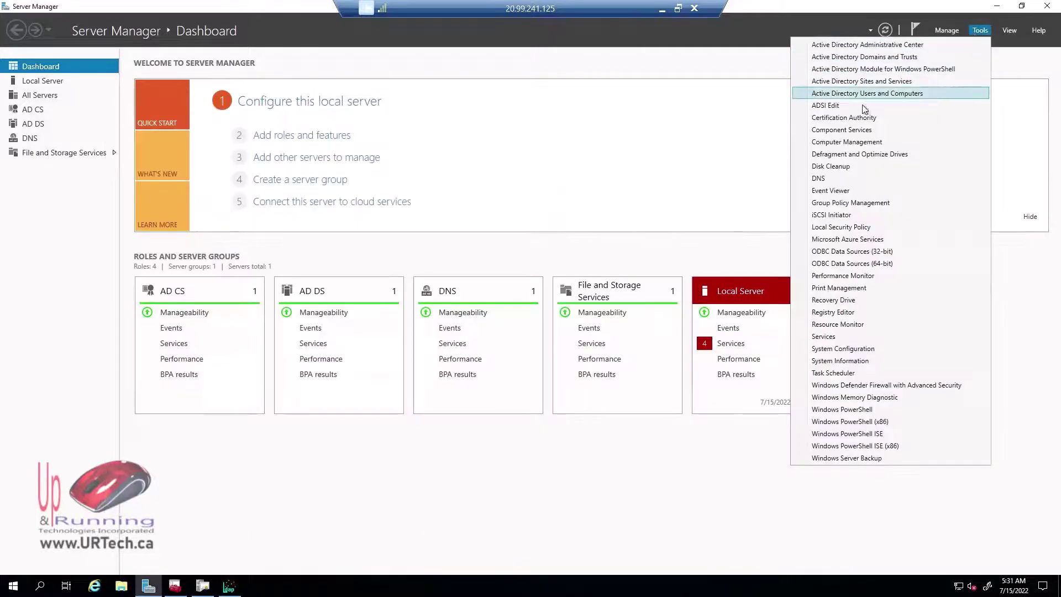
pyautogui.click(854, 119)
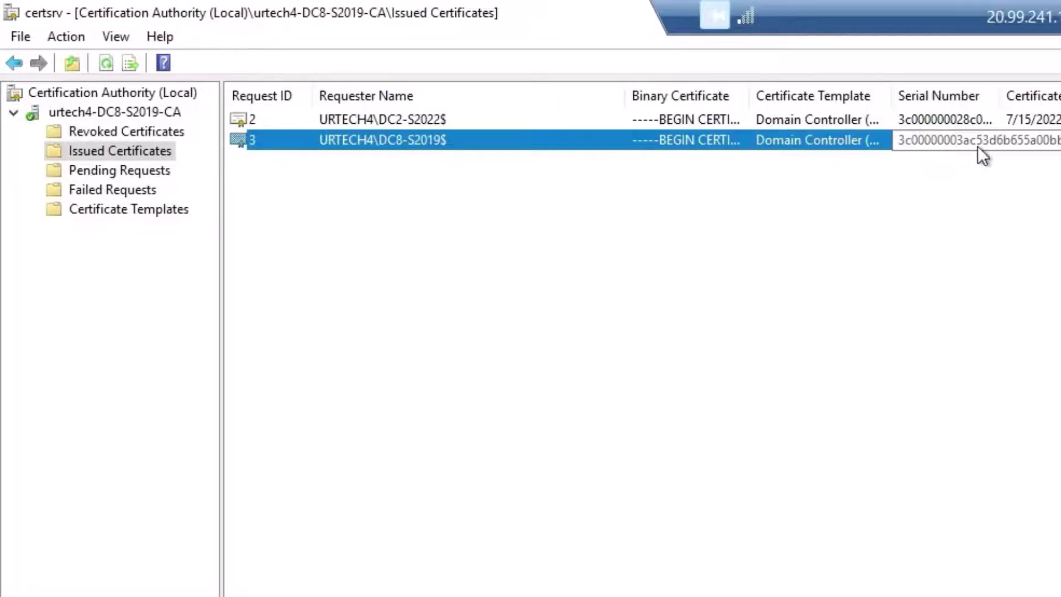
# List the Certificate Templates and review the Domain Controller template's properties without changes
pyautogui.rightClick(126, 210)
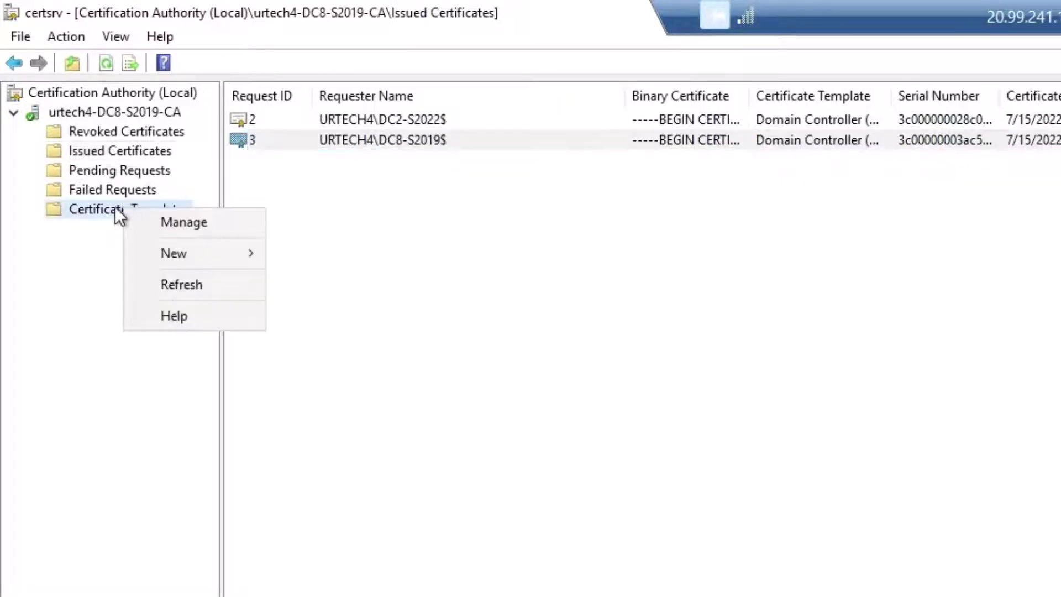
pyautogui.click(185, 223)
pyautogui.click(151, 208)
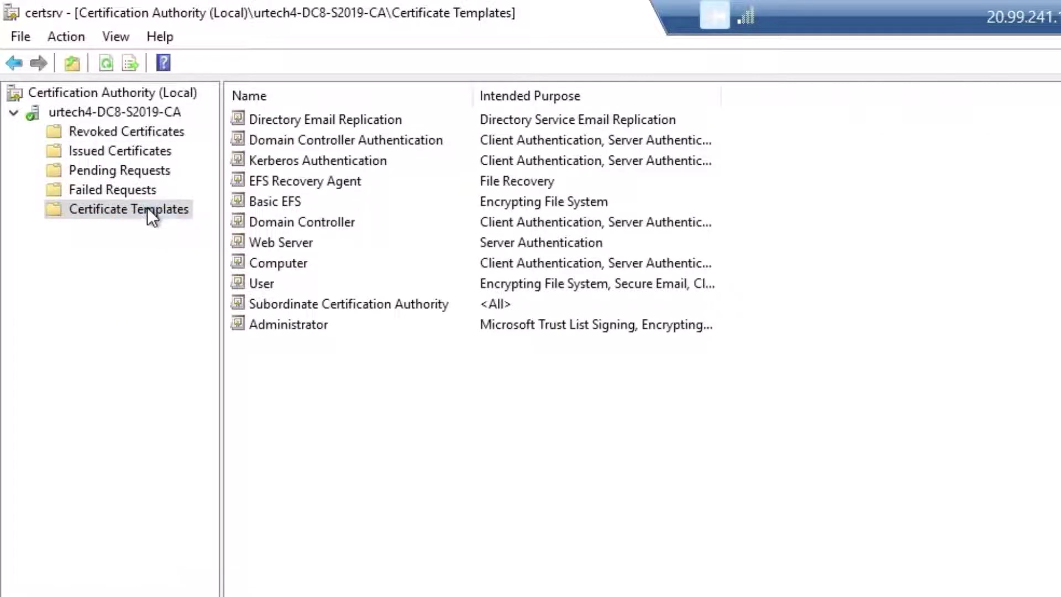
pyautogui.doubleClick(301, 220)
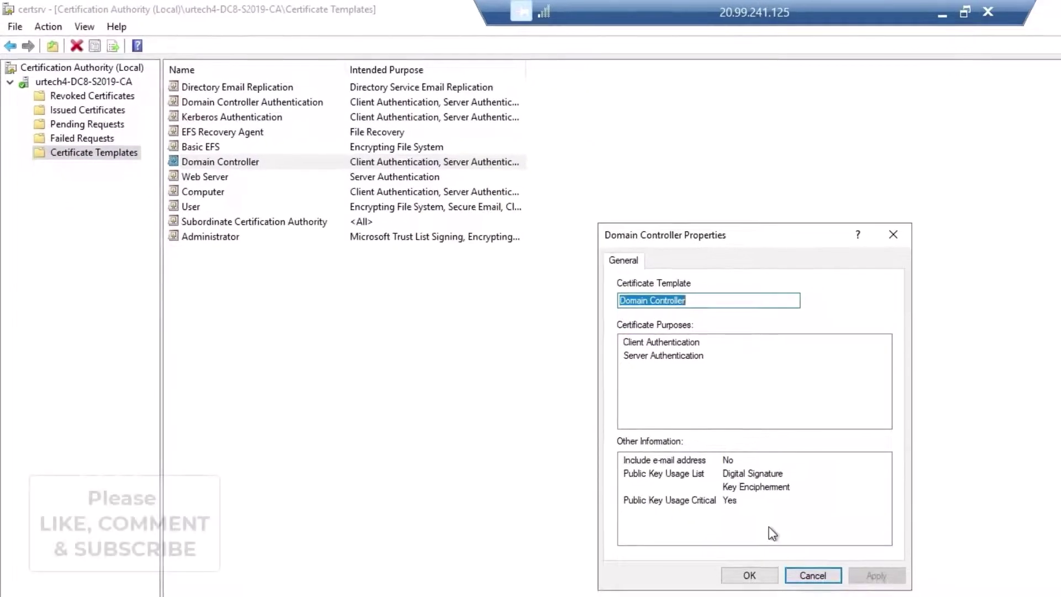
pyautogui.click(817, 576)
# Choose Manage on the Certificate Templates folder to open the Certificate Templates Console
pyautogui.rightClick(238, 166)
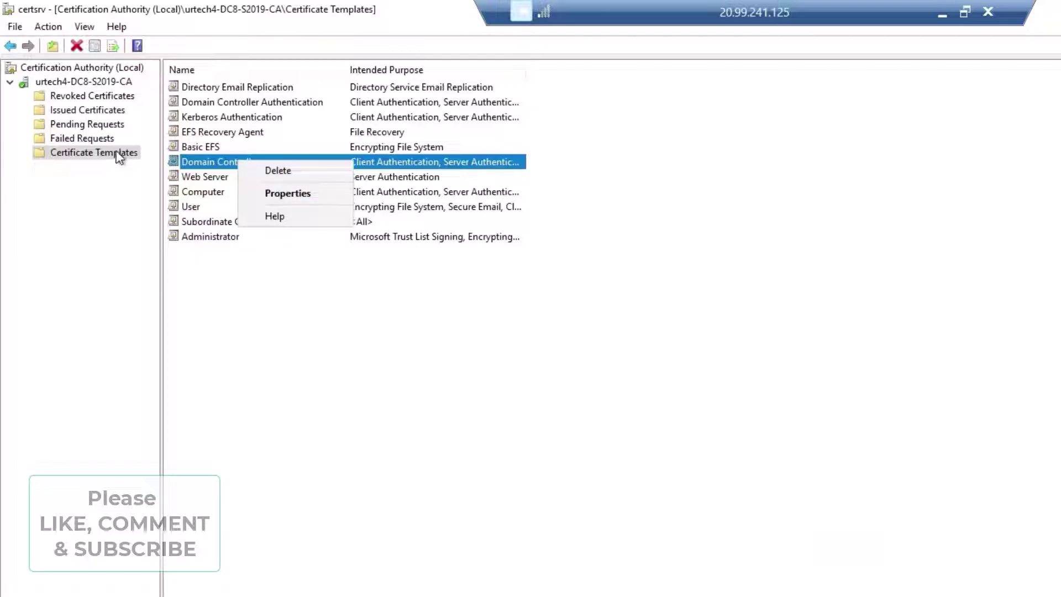
pyautogui.click(82, 171)
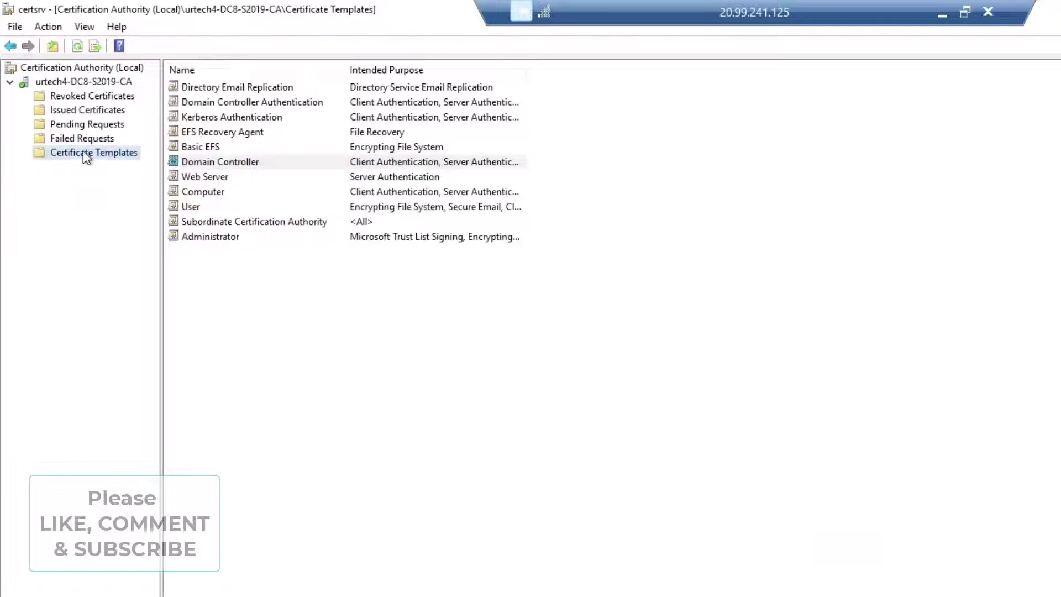
pyautogui.rightClick(85, 157)
pyautogui.click(126, 163)
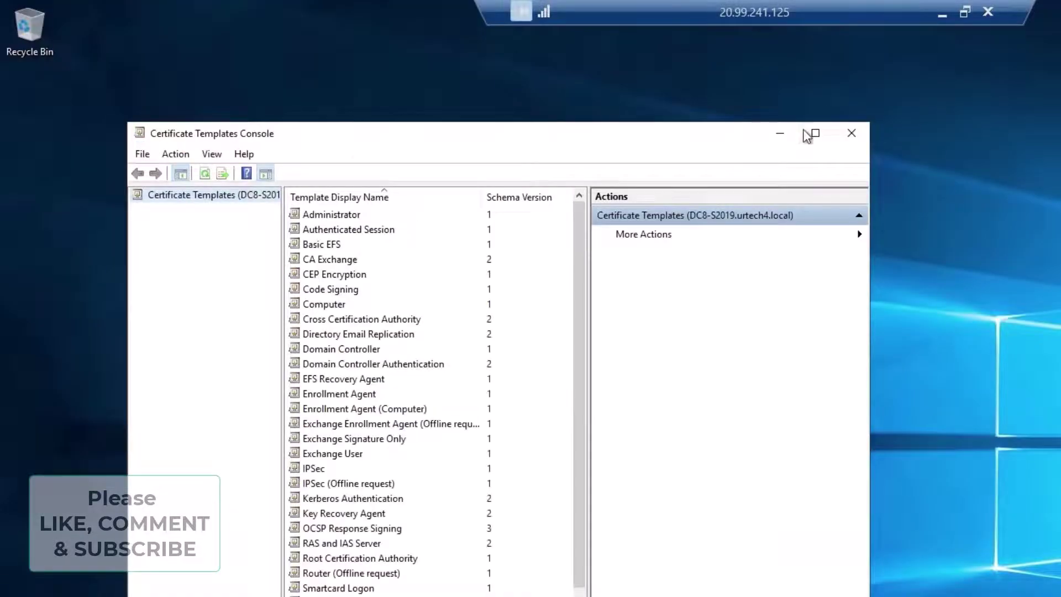
# Duplicate Domain Controller as 2Yr-DC-Cert with a 2-year validity and 5-week renewal period
pyautogui.click(815, 135)
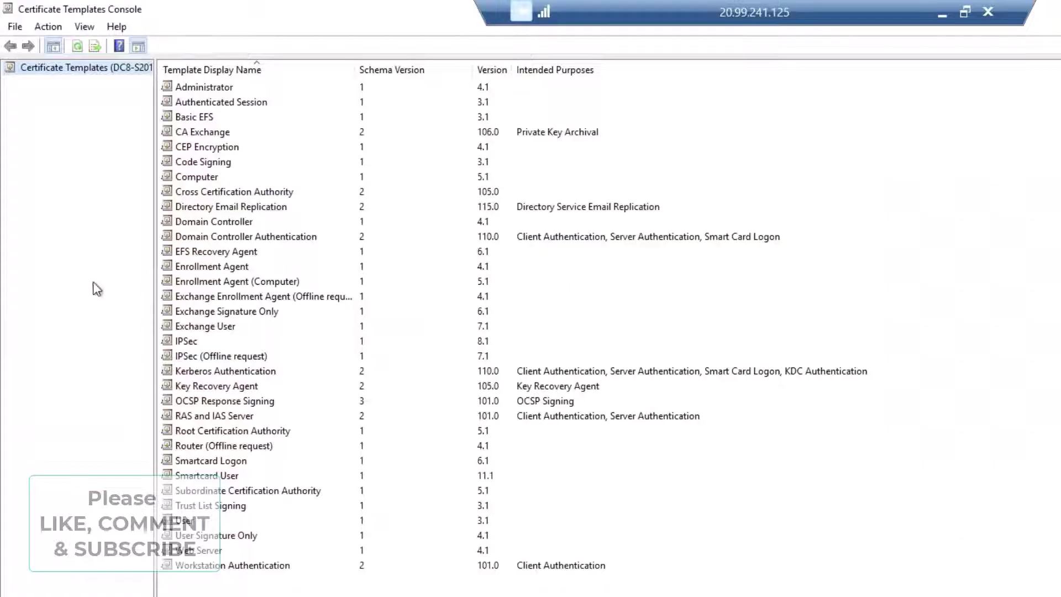
pyautogui.click(202, 221)
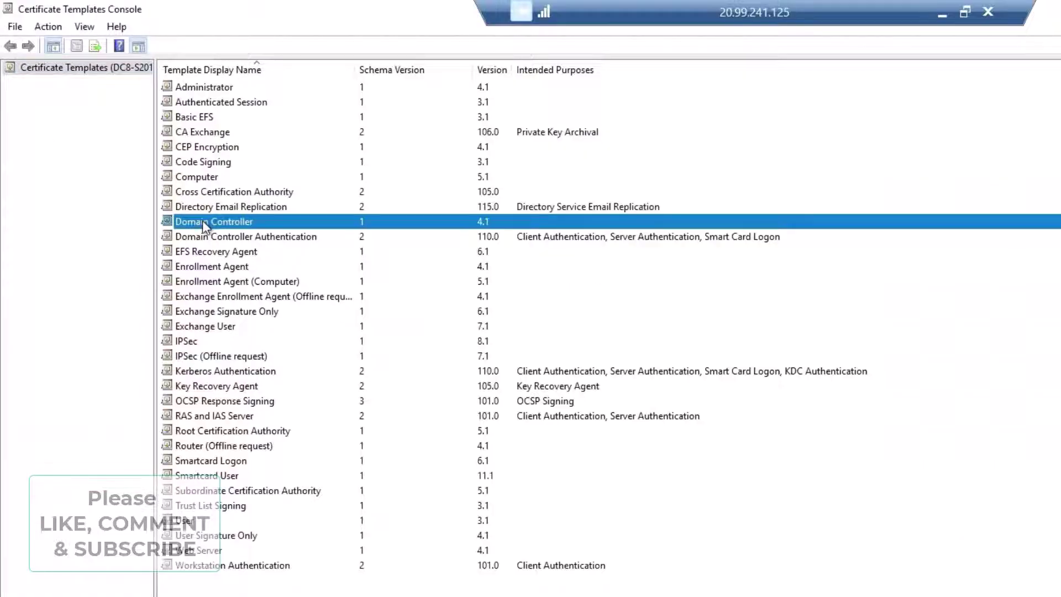
pyautogui.rightClick(202, 221)
pyautogui.click(269, 232)
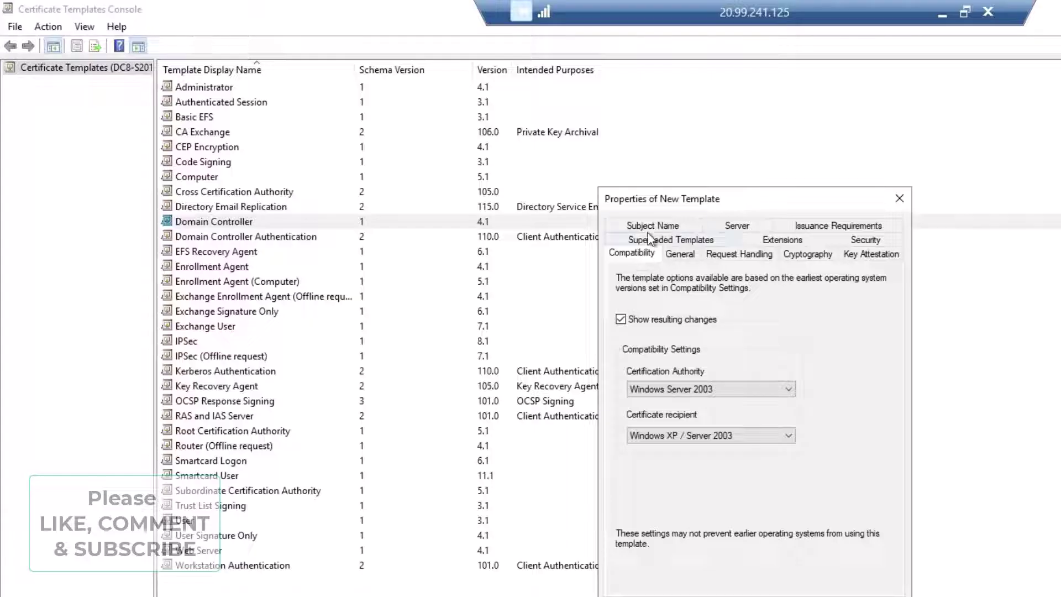
pyautogui.hotkey('ctrl', 'Tab')
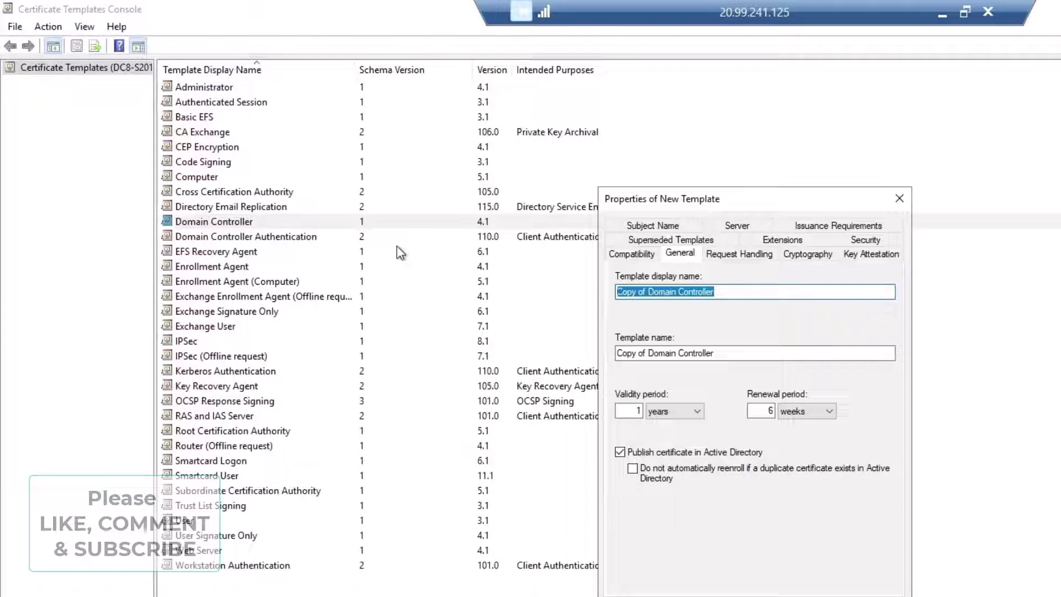
pyautogui.write('2Yr')
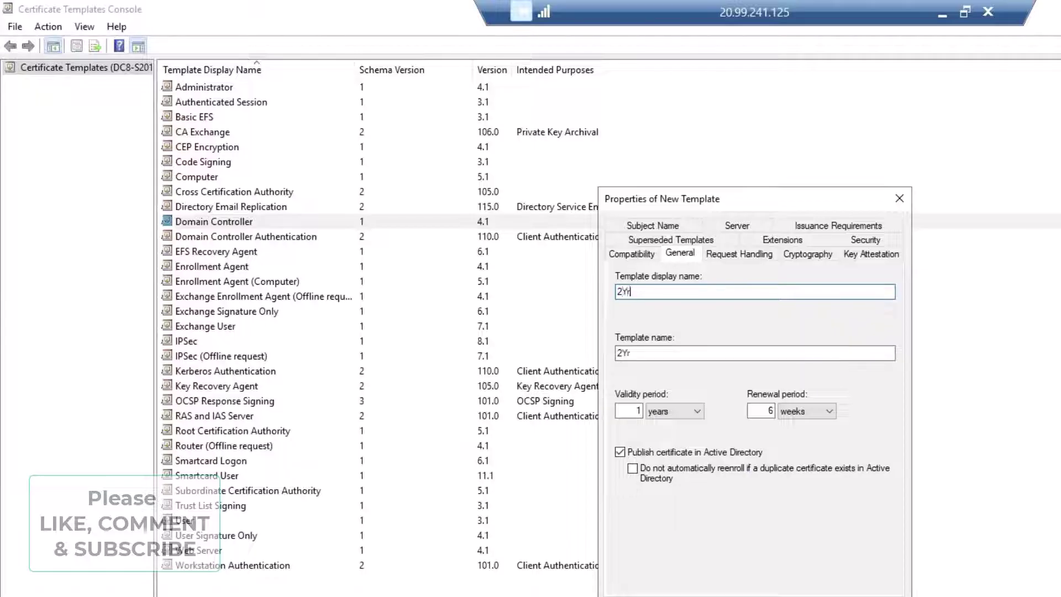
pyautogui.write('-DC-Cert')
pyautogui.moveTo(639, 412); pyautogui.dragTo(704, 410)
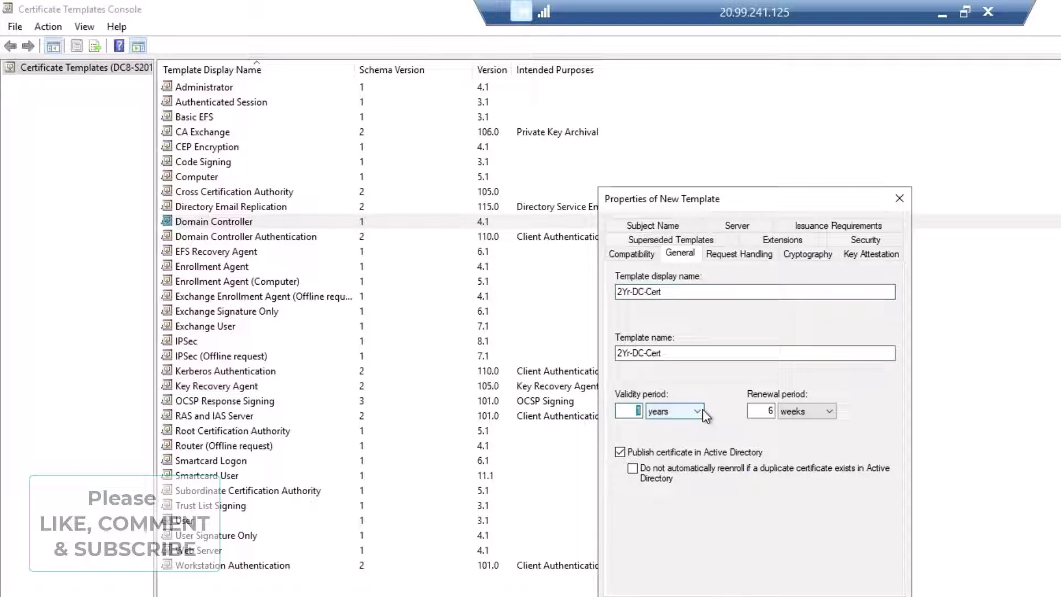
pyautogui.write('2')
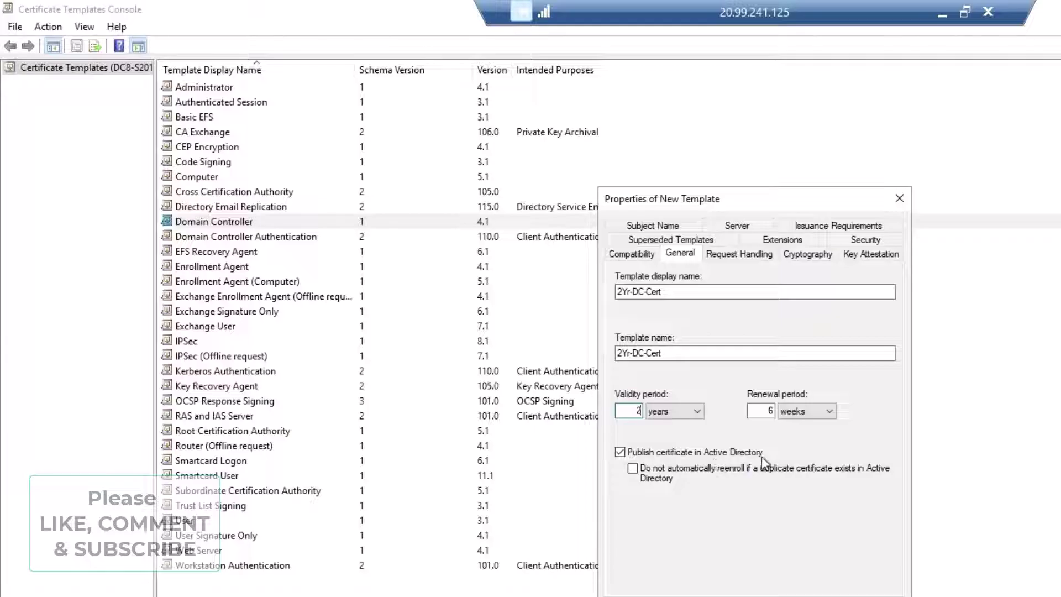
pyautogui.doubleClick(769, 410)
pyautogui.write('5')
pyautogui.press('Return')
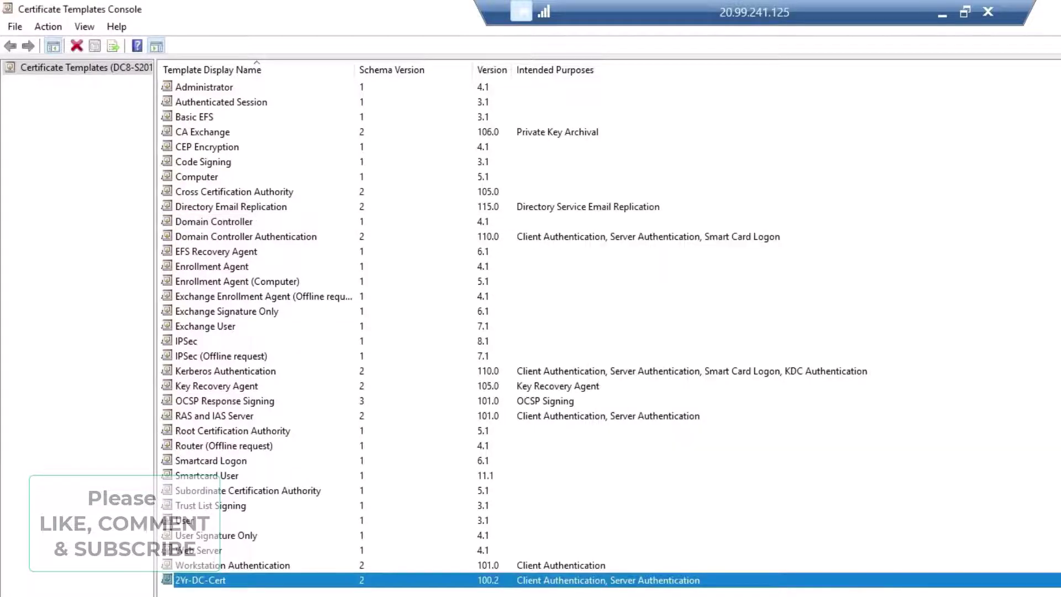
# Check the 2Yr-DC-Cert template's superseded templates and close its properties unchanged
pyautogui.rightClick(263, 580)
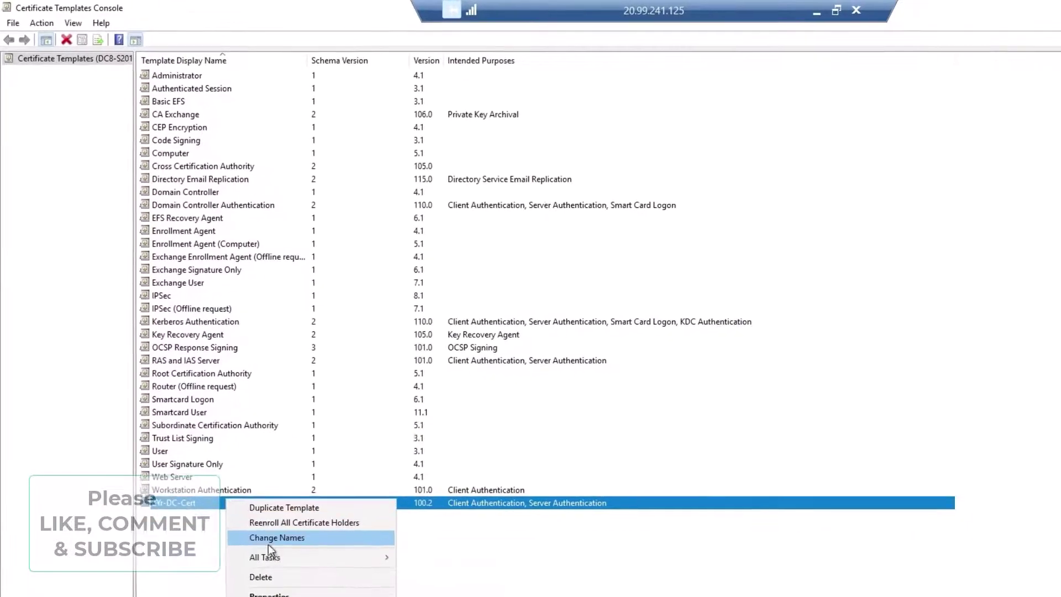
pyautogui.click(276, 592)
pyautogui.click(594, 208)
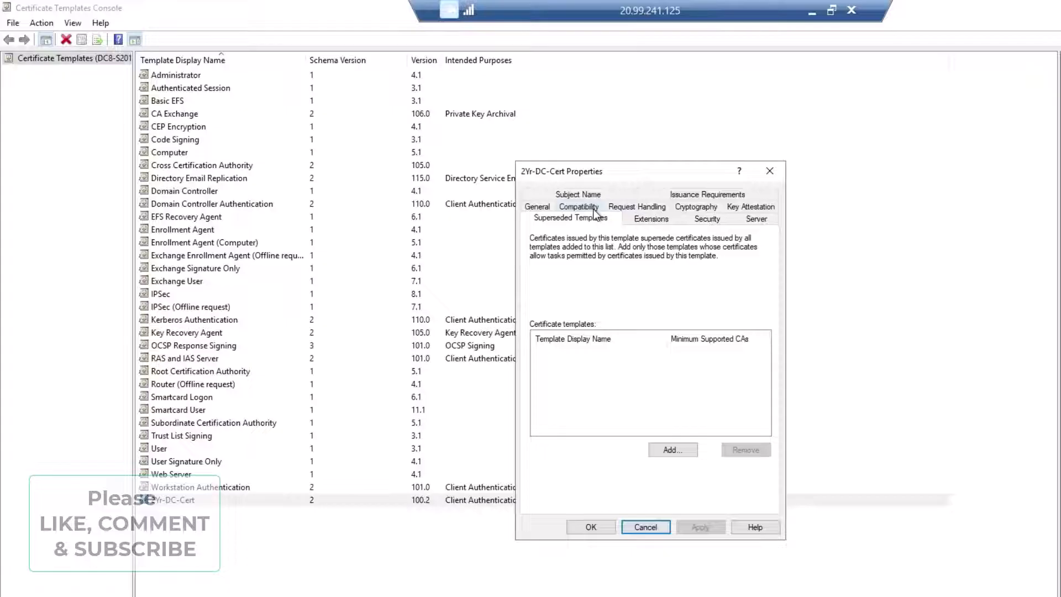
pyautogui.click(645, 527)
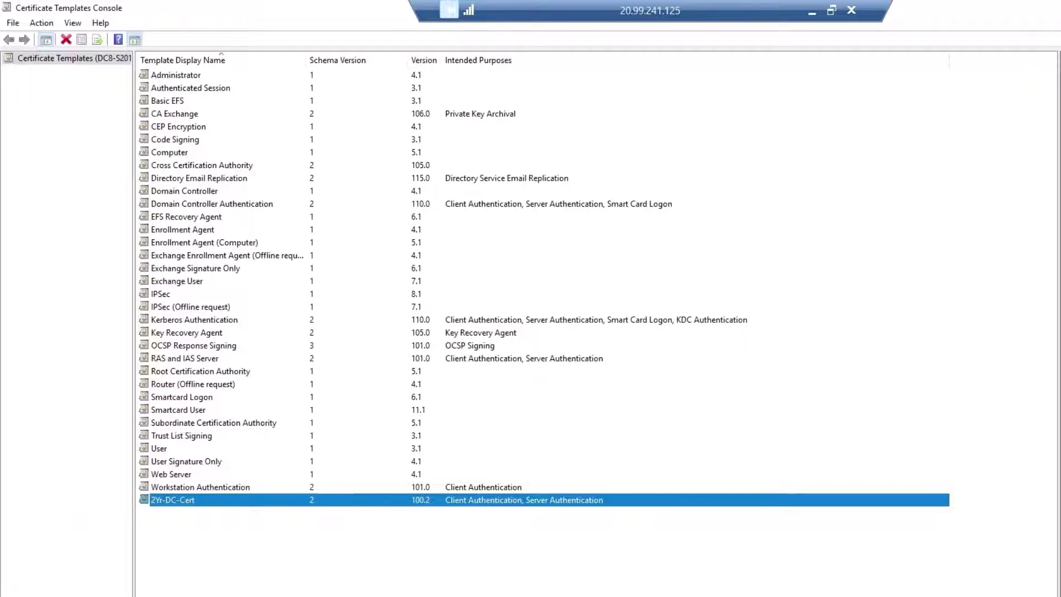
# Close the Certificate Templates Console and launch Certification Authority from a Start search
pyautogui.click(1023, 6)
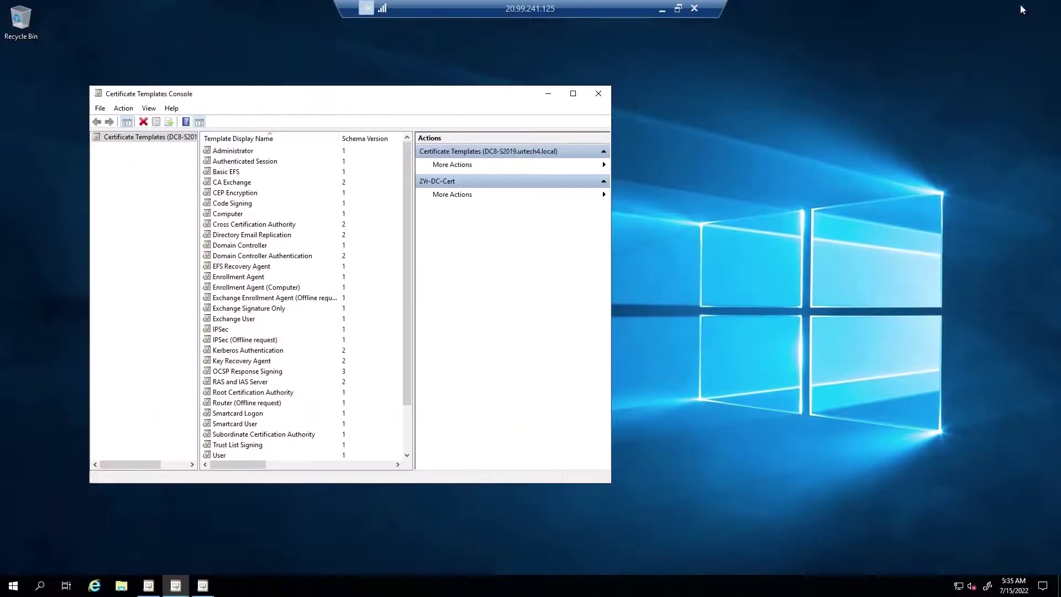
pyautogui.click(599, 94)
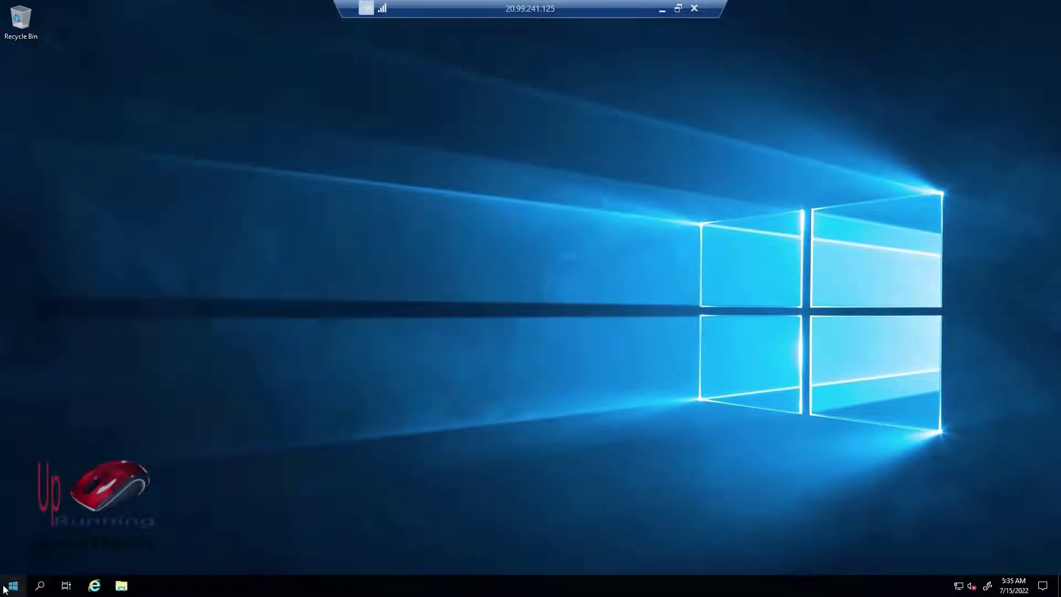
pyautogui.click(14, 586)
pyautogui.write('cedrt')
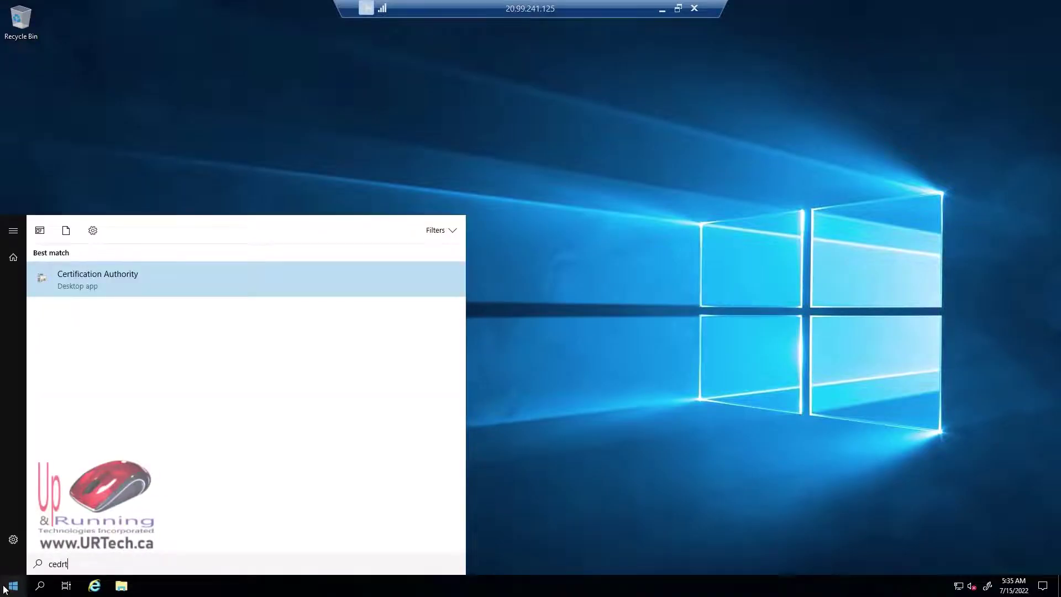
pyautogui.press('Return')
# Refresh the Issued Certificates list, then select the urtech4-DC8-S2019-CA node
pyautogui.click(138, 193)
pyautogui.rightClick(240, 220)
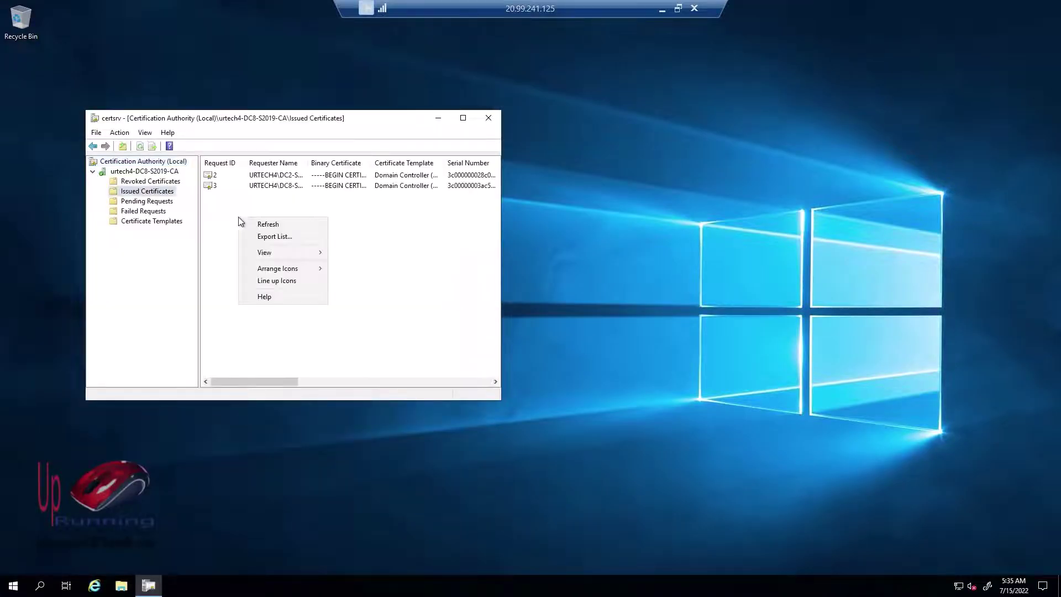
pyautogui.click(270, 225)
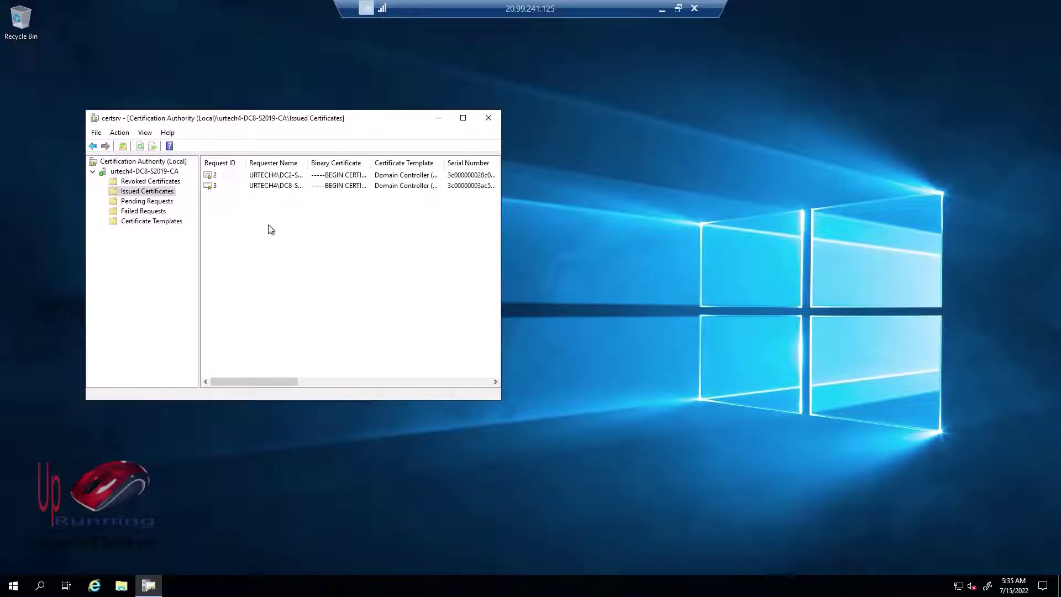
pyautogui.rightClick(268, 225)
pyautogui.press('Escape')
pyautogui.click(145, 171)
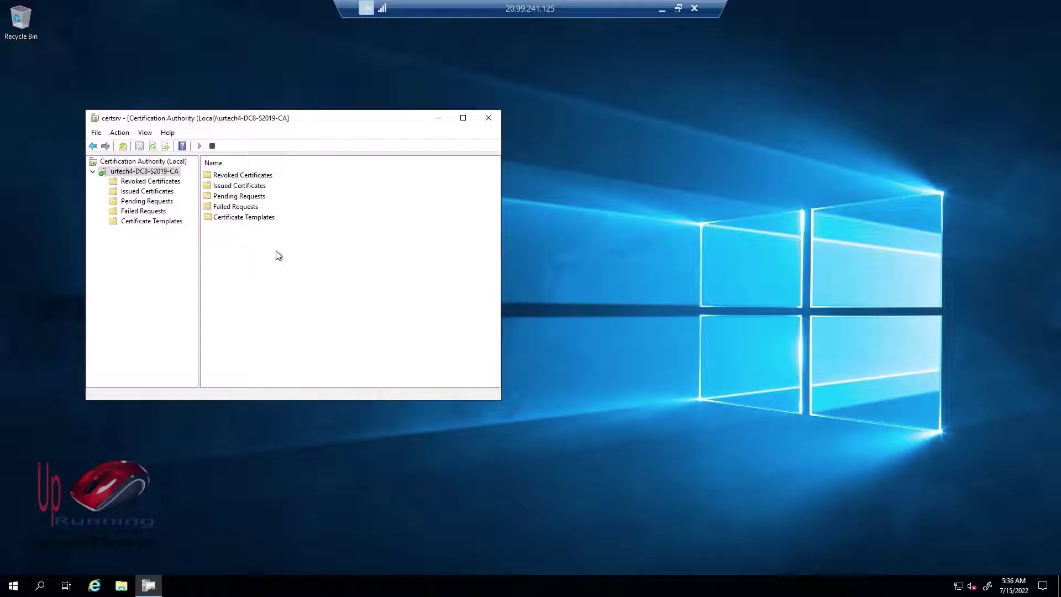
# Open the Properties dialog of the urtech4-DC8-S2019-CA authority
pyautogui.rightClick(136, 173)
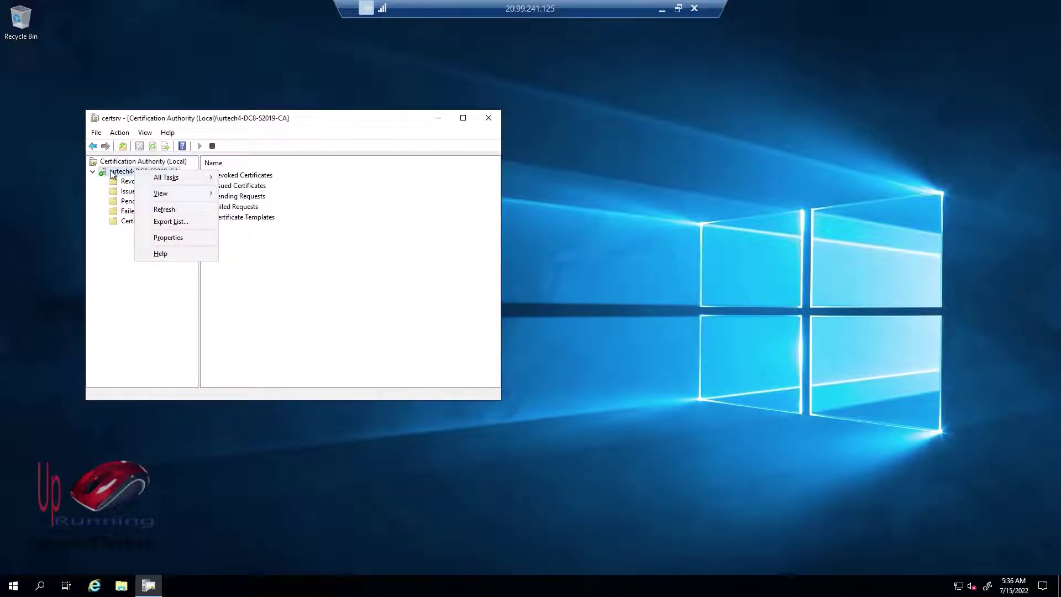
pyautogui.press('Escape')
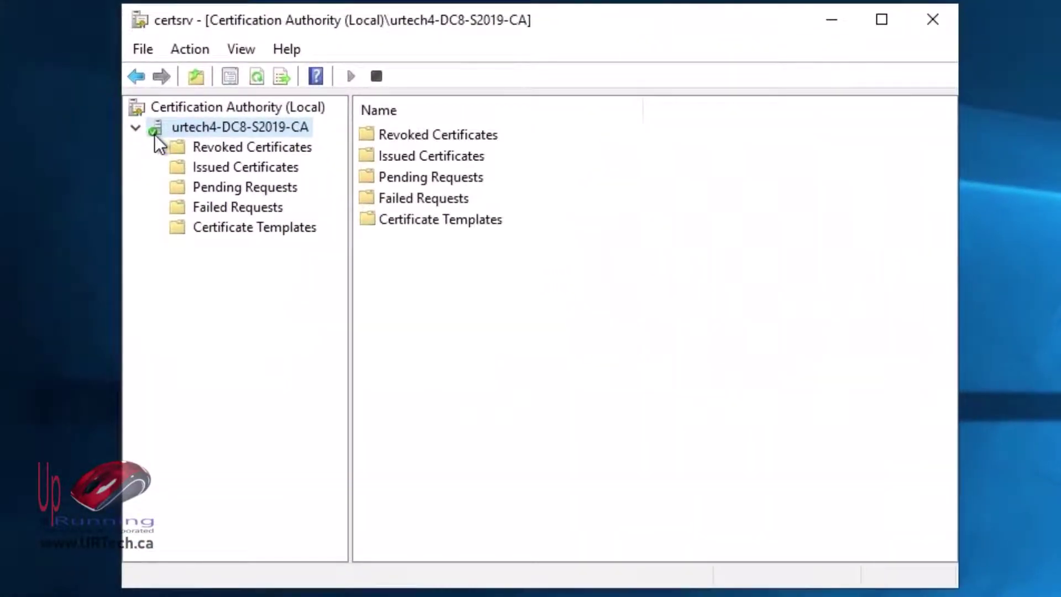
pyautogui.rightClick(194, 128)
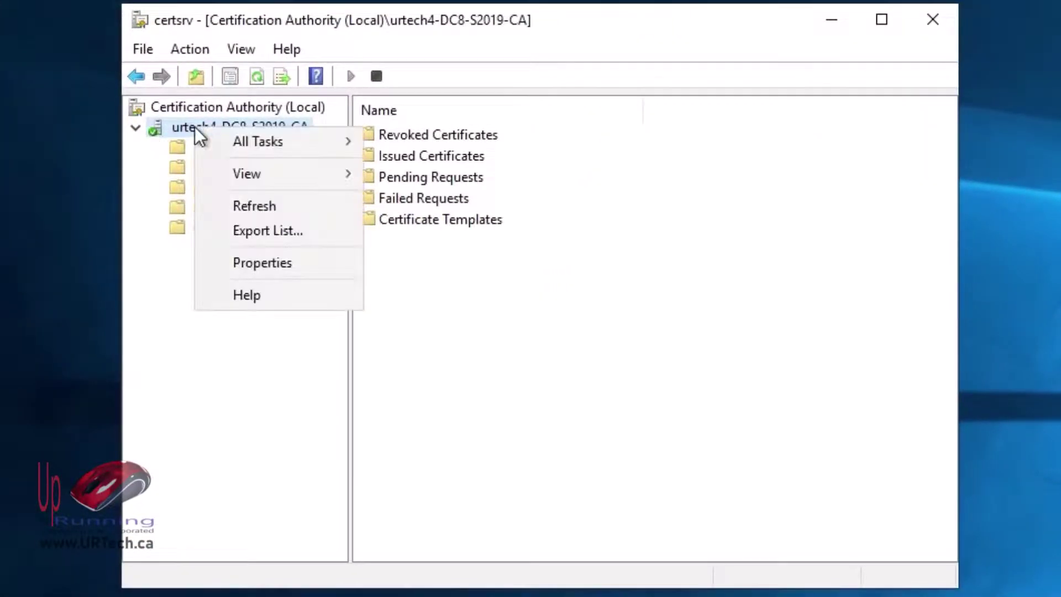
pyautogui.click(270, 262)
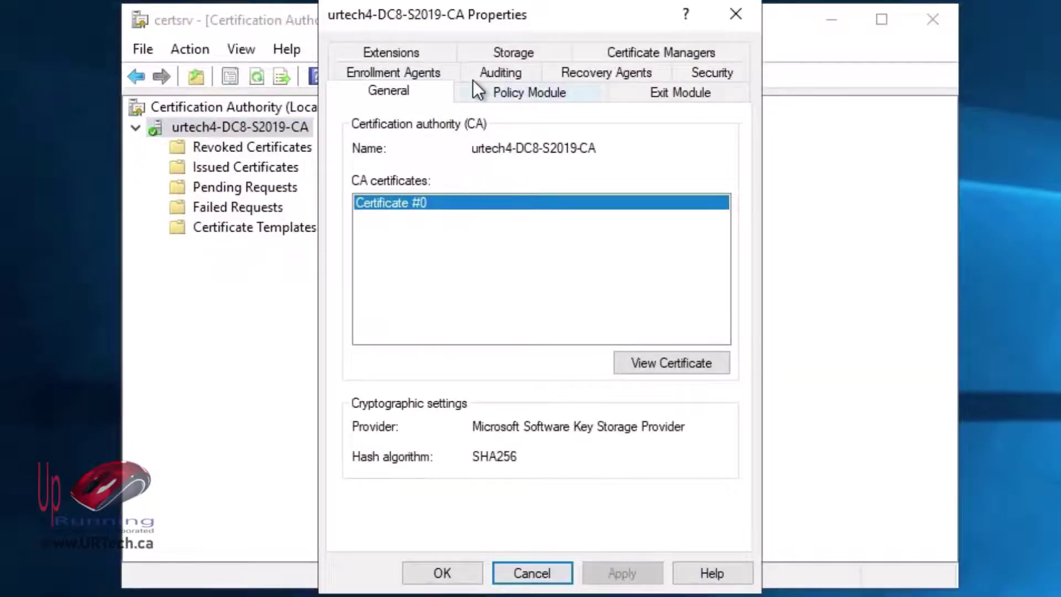
# Review the Policy Module, Exit Module, Security, Recovery Agents and Enrollment Agents settings without changes
pyautogui.click(492, 95)
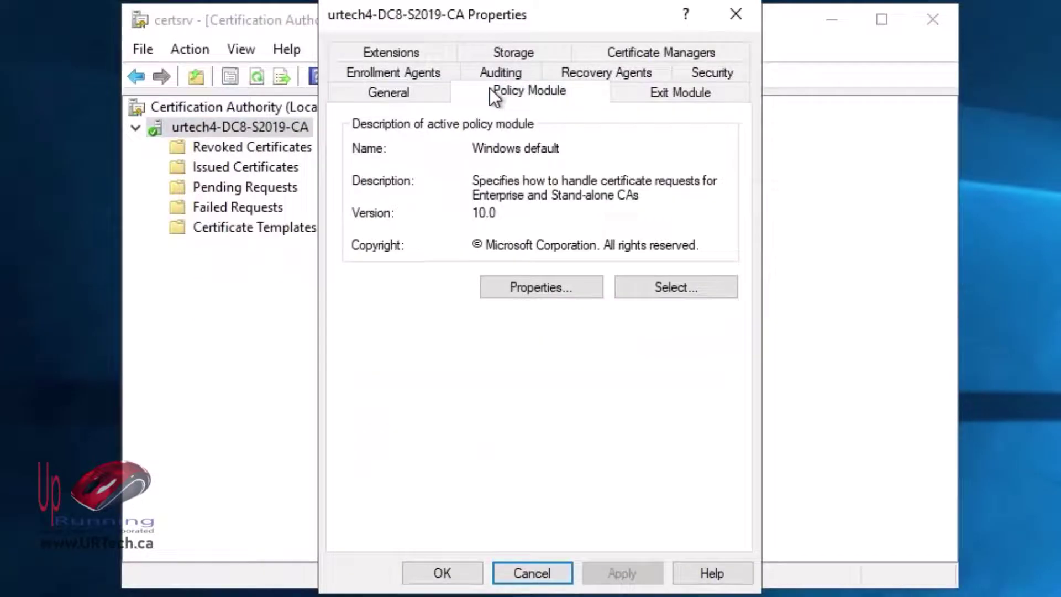
pyautogui.click(712, 93)
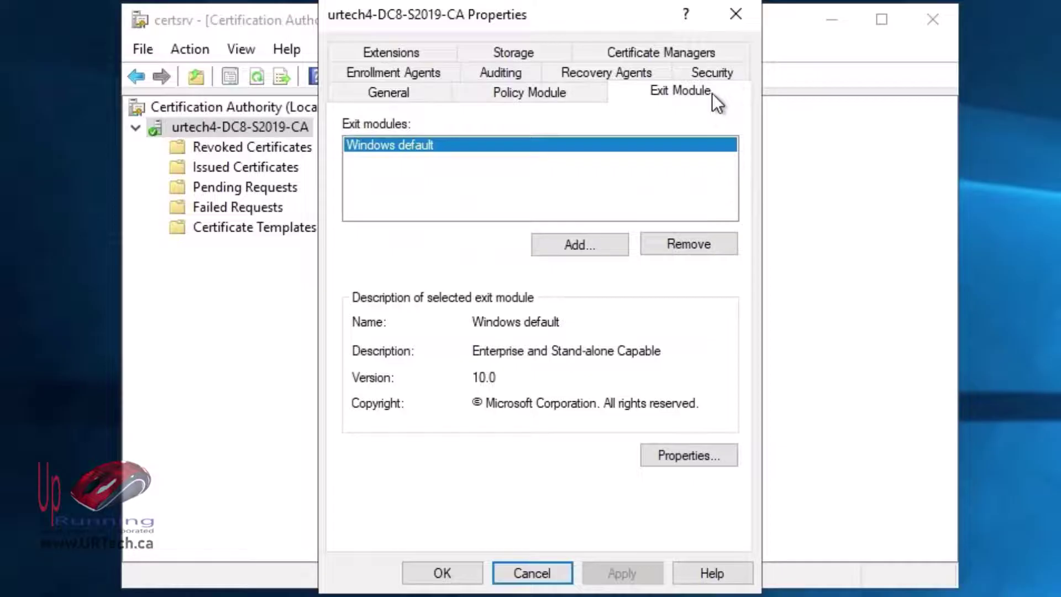
pyautogui.click(711, 70)
pyautogui.click(627, 95)
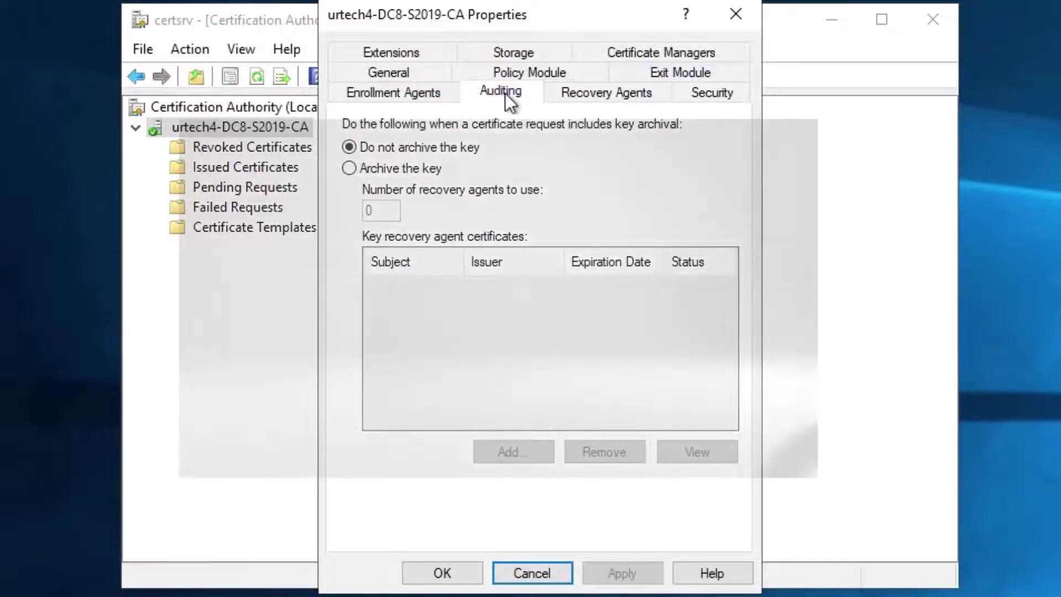
pyautogui.click(465, 92)
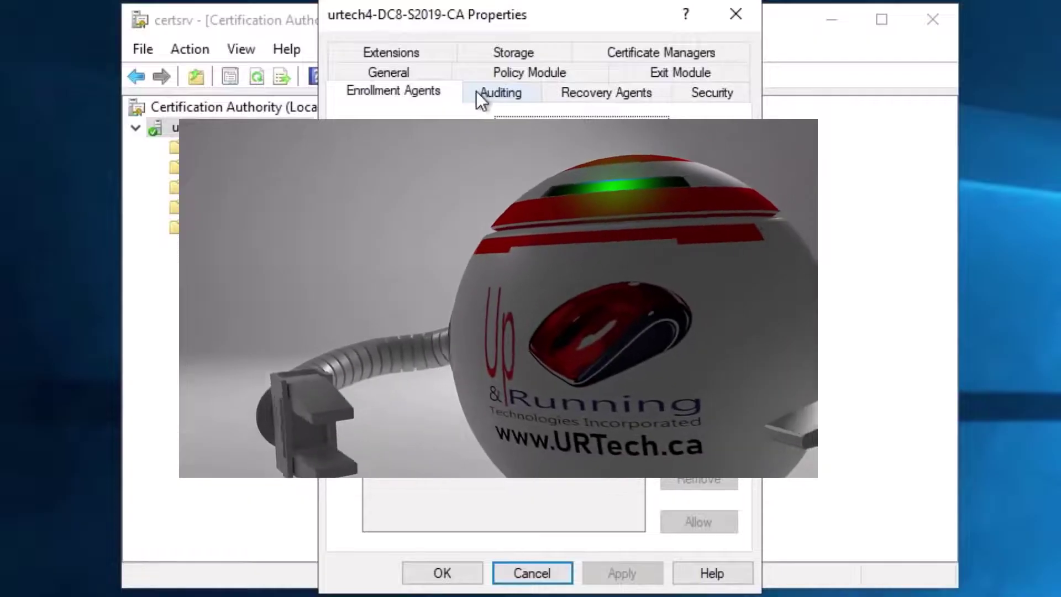